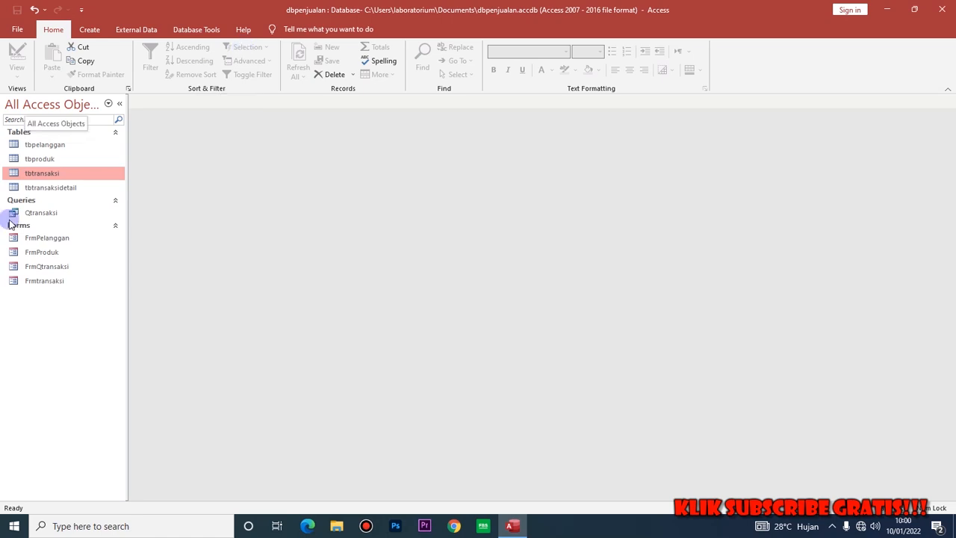
# Step: Open the Frmtransaksi form to examine its transaction fields, detail rows and buttons, and close it
pyautogui.doubleClick(37, 280)
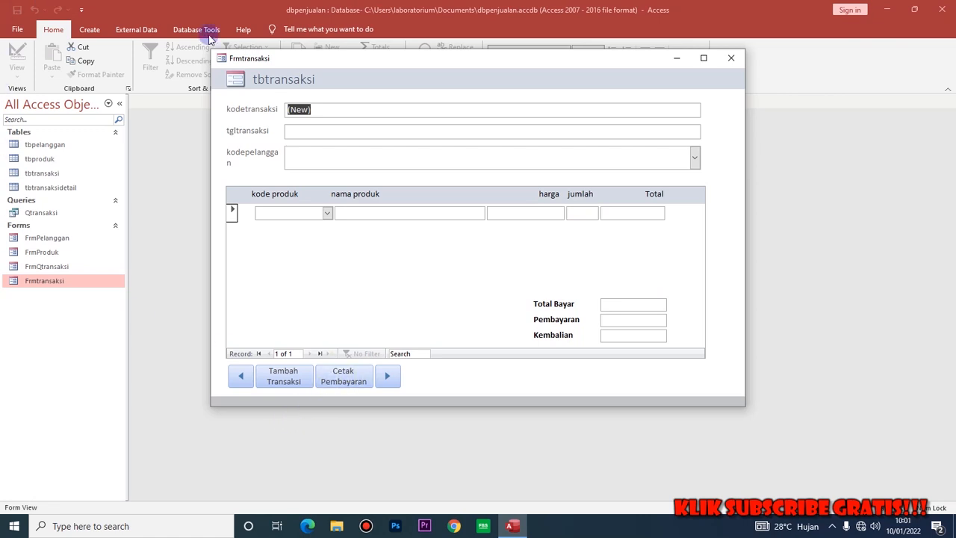
pyautogui.click(731, 58)
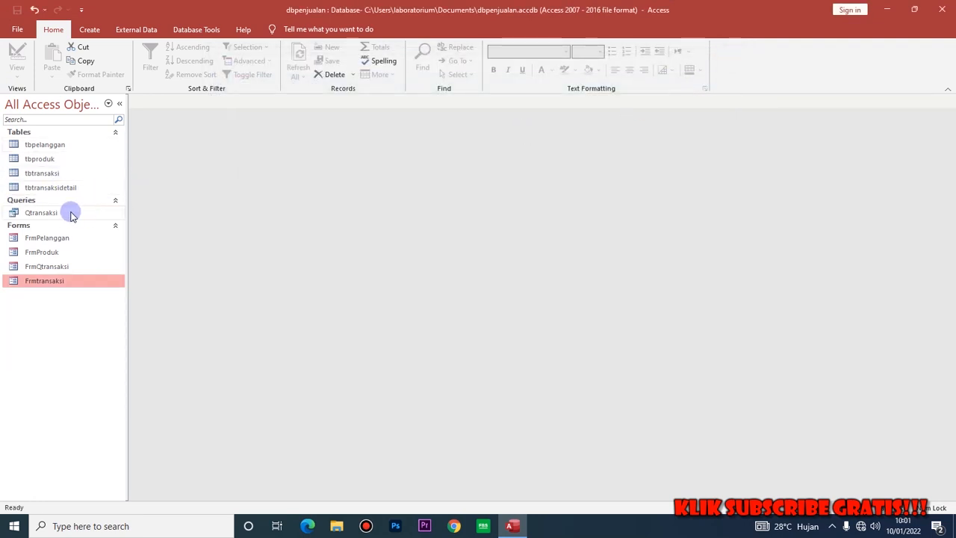
pyautogui.click(90, 30)
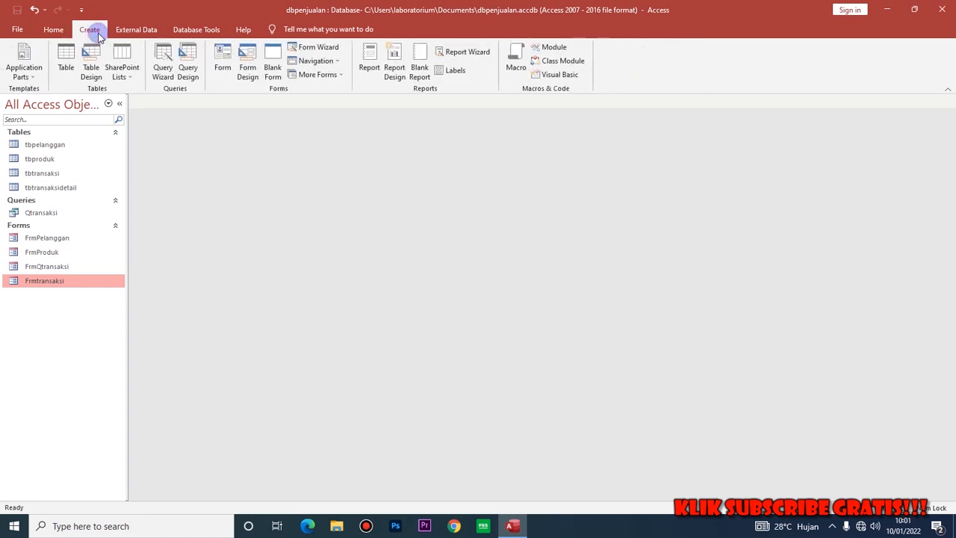
pyautogui.click(188, 66)
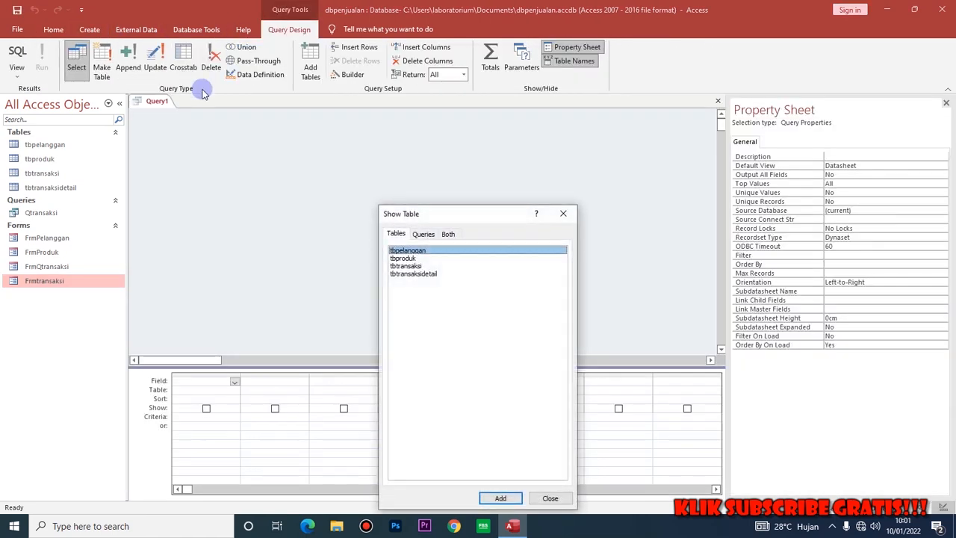
pyautogui.moveTo(415, 215); pyautogui.dragTo(573, 127)
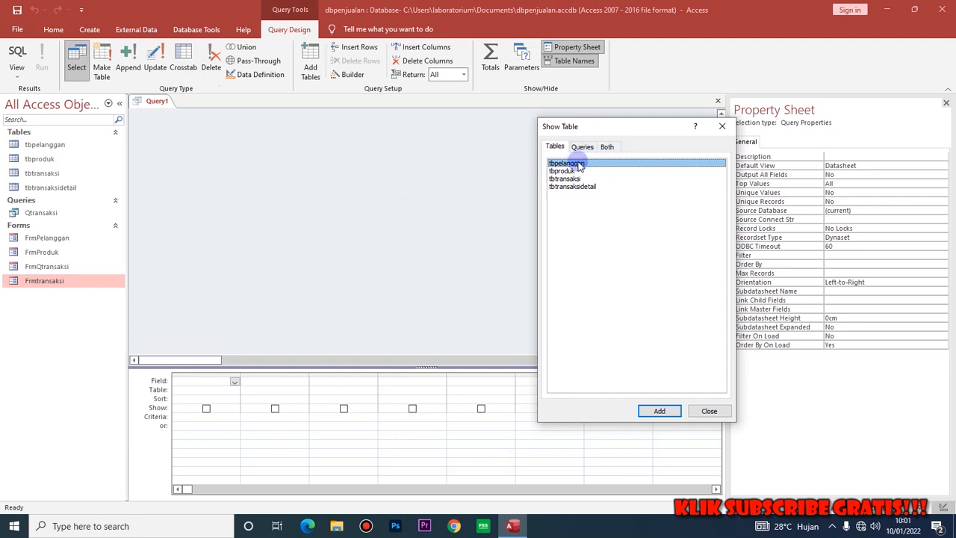
pyautogui.click(722, 125)
pyautogui.rightClick(305, 30)
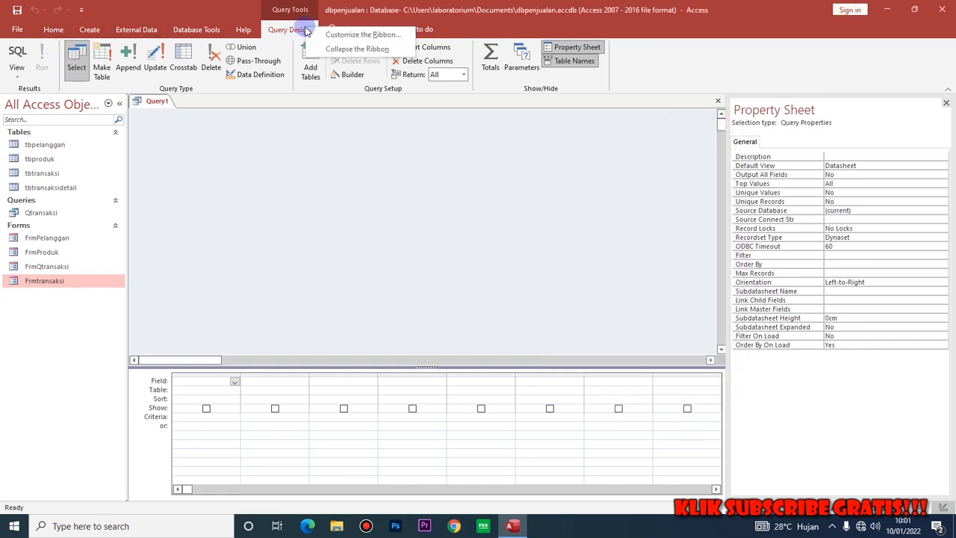
# Step: Open the database's Relationships window and close the empty Query1 without keeping it
pyautogui.click(188, 30)
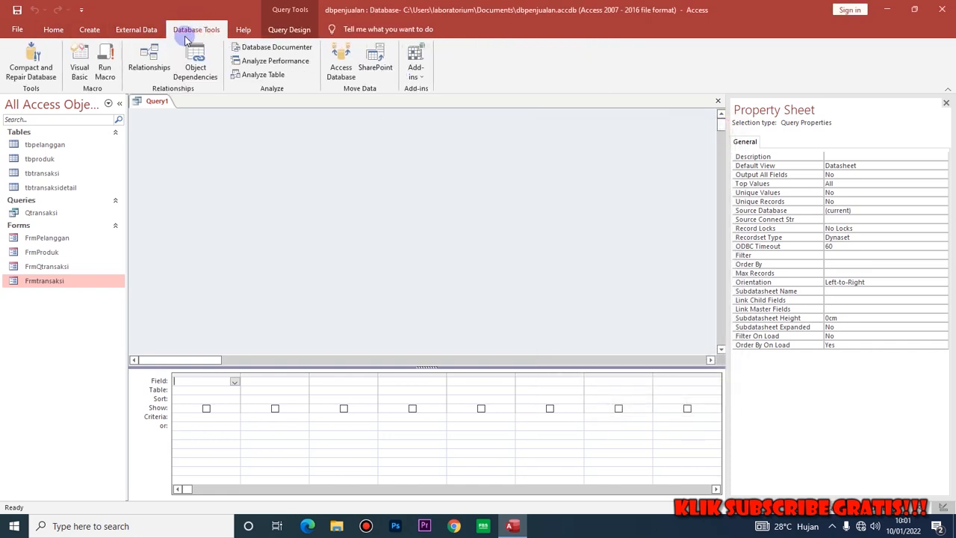
pyautogui.click(151, 58)
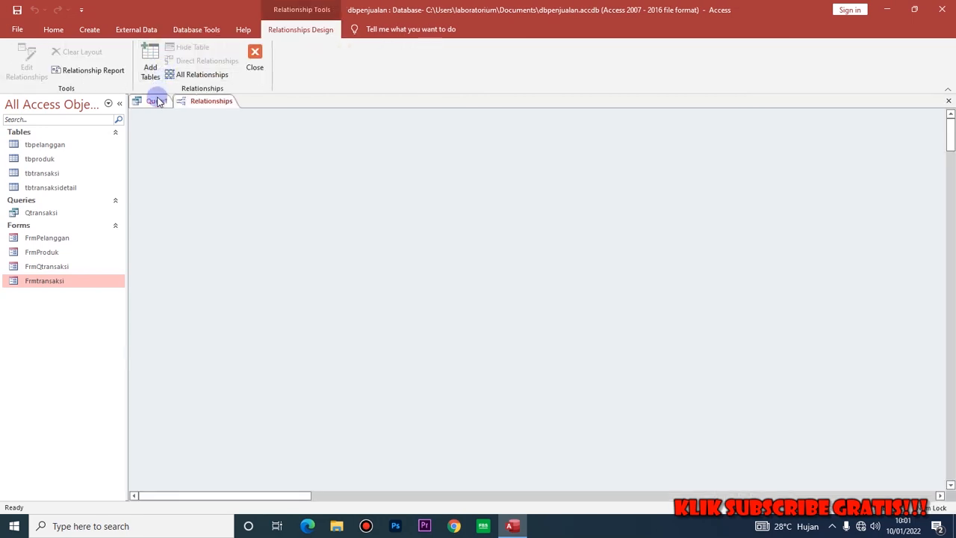
pyautogui.rightClick(156, 101)
pyautogui.click(181, 118)
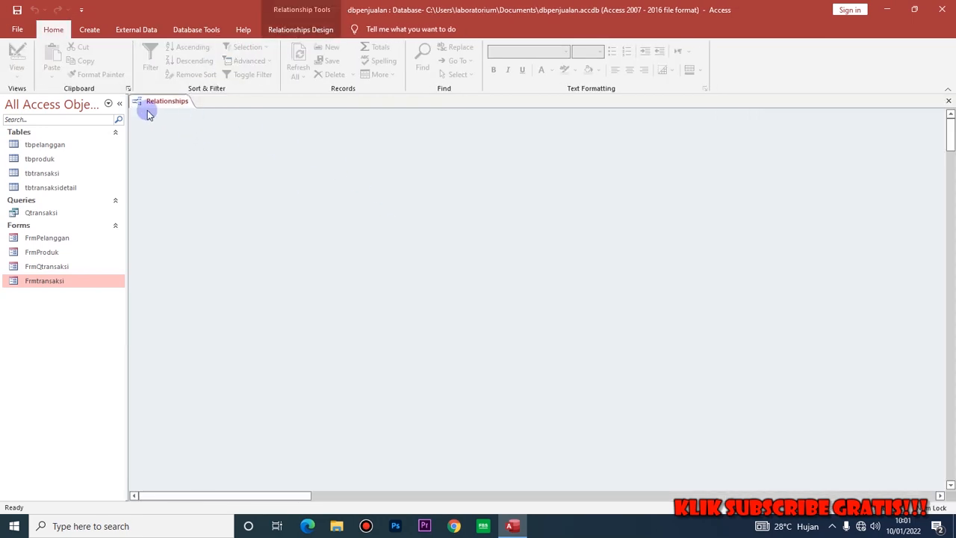
# Step: Add the tables tbpelanggan, tbproduk, tbtransaksi and tbtransaksidetail to the Relationships layout
pyautogui.click(199, 29)
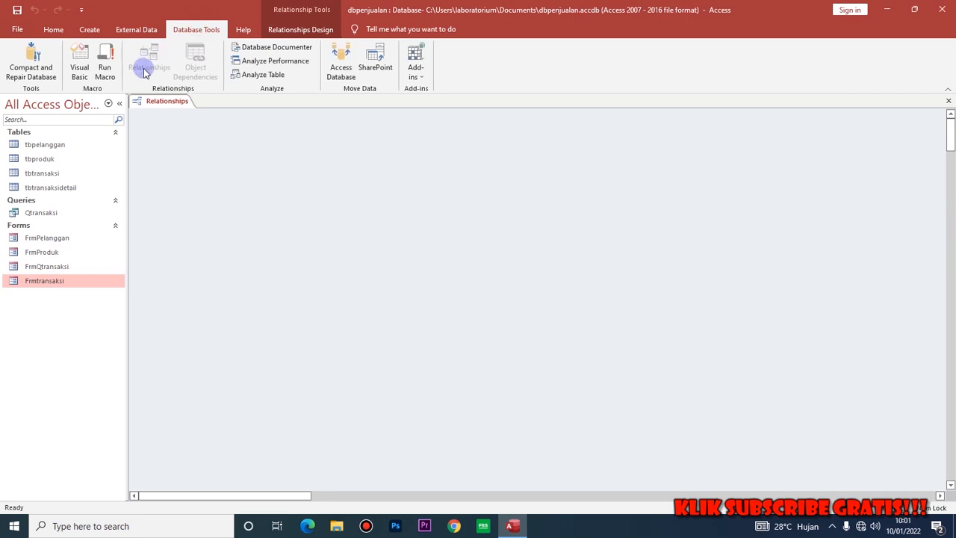
pyautogui.rightClick(281, 160)
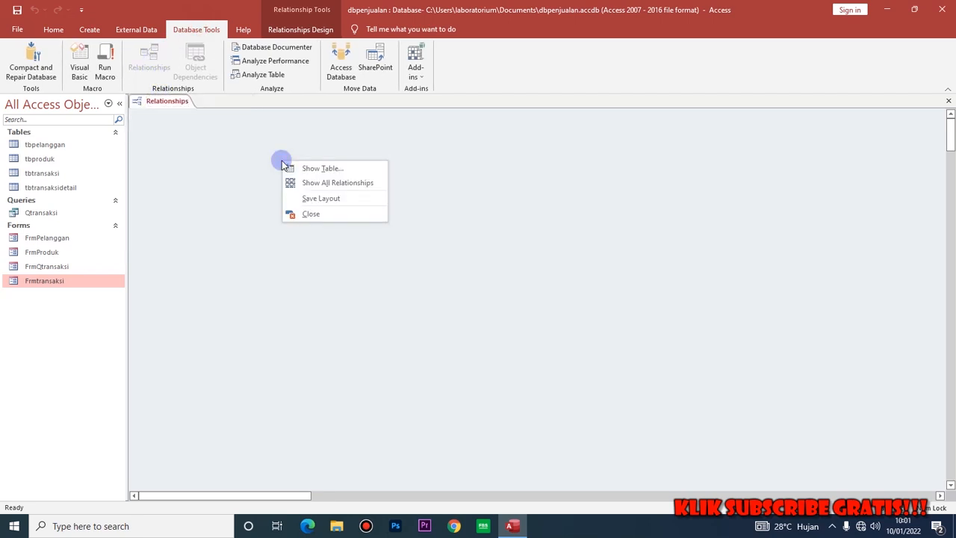
pyautogui.click(304, 169)
pyautogui.moveTo(401, 79); pyautogui.dragTo(521, 142)
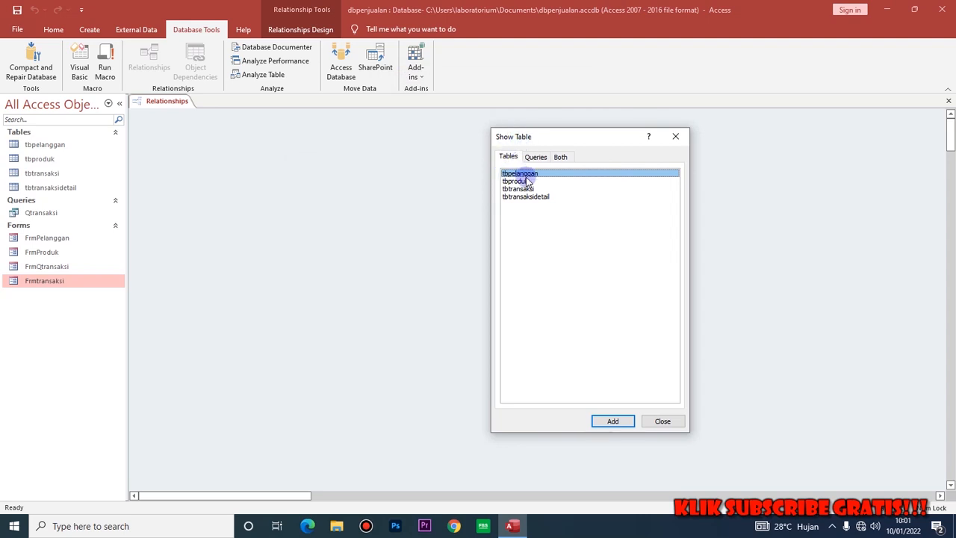
pyautogui.doubleClick(527, 174)
pyautogui.doubleClick(525, 182)
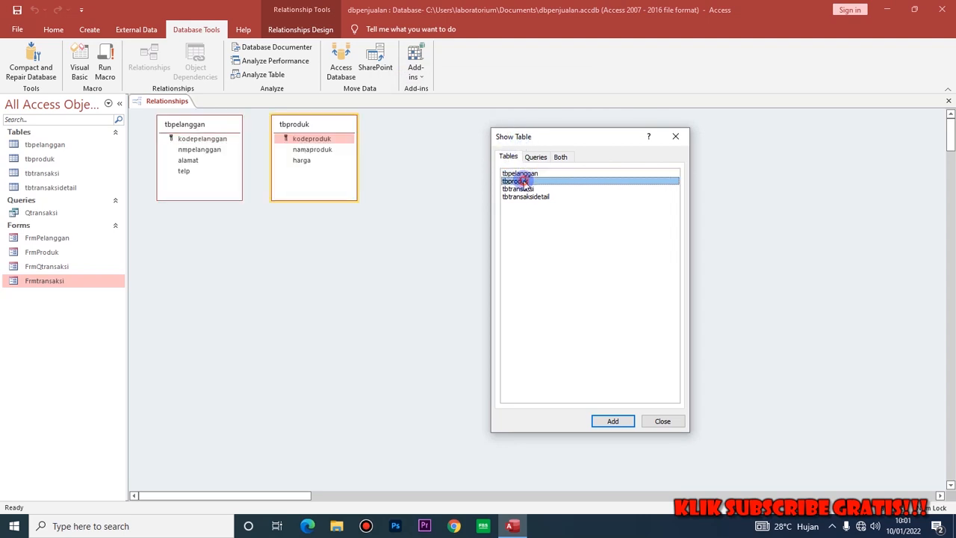
pyautogui.doubleClick(523, 189)
pyautogui.doubleClick(527, 196)
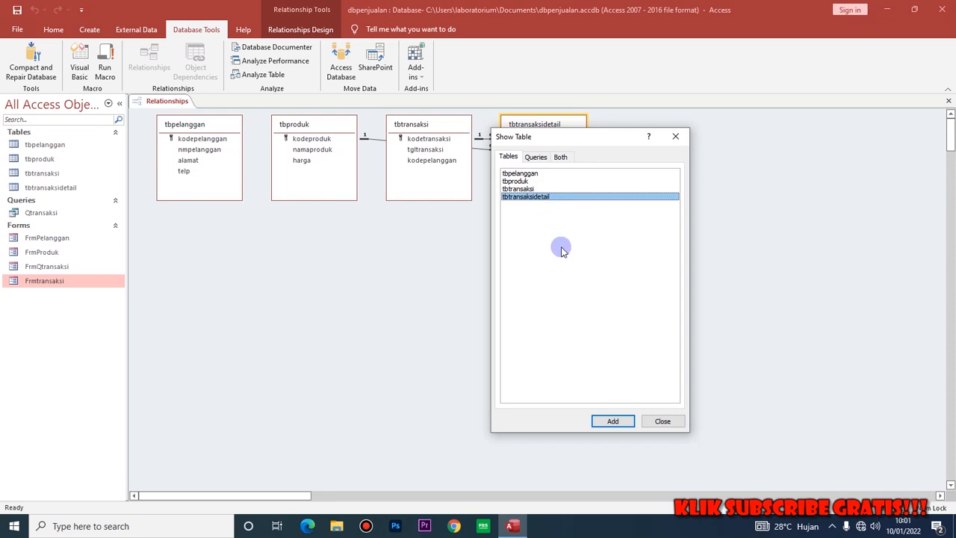
pyautogui.click(662, 422)
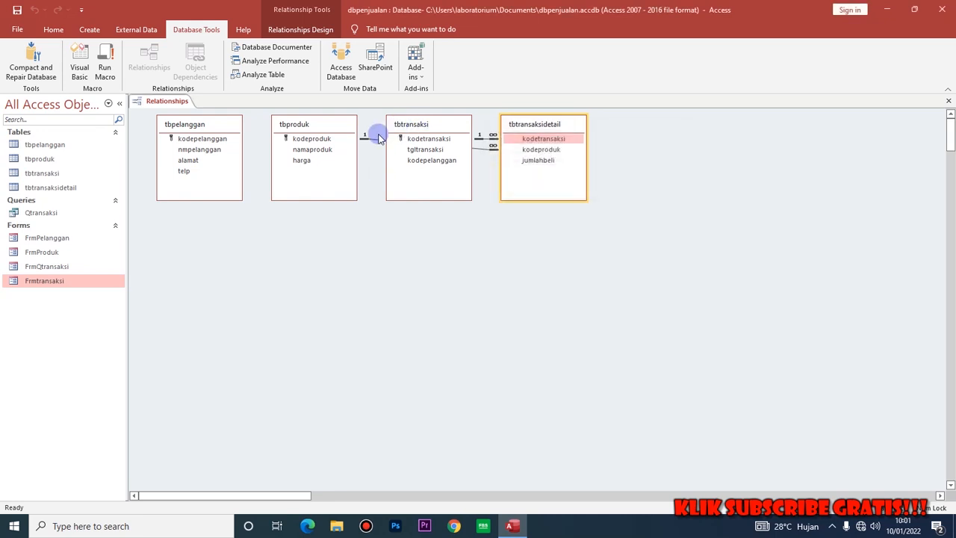
# Step: Spread the tables out with tbtransaksi above tbproduk and tbtransaksidetail beside them, and delete the existing relationship lines
pyautogui.click(410, 126)
pyautogui.click(336, 141)
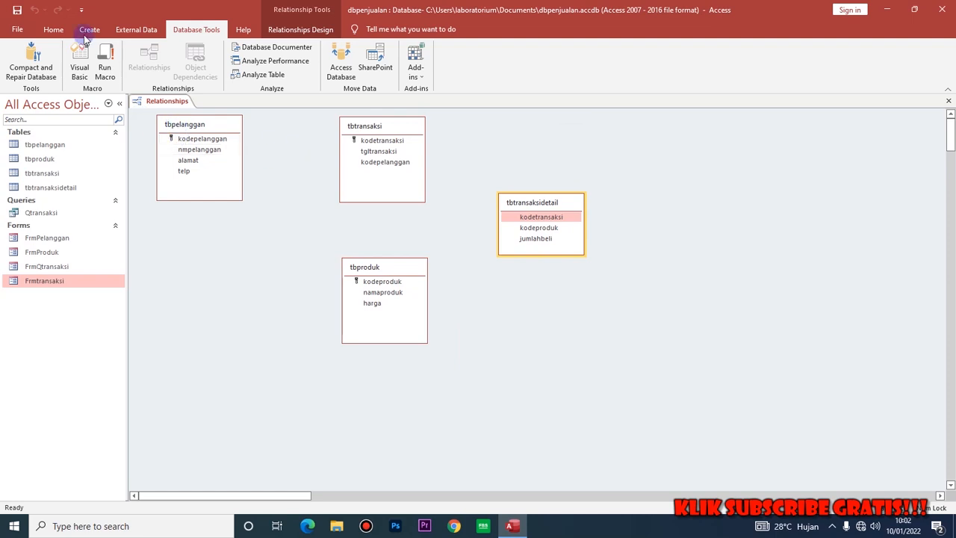
# Step: Relate kodetransaksi in tbtransaksi to kodetransaksi in tbtransaksidetail with referential integrity enforced
pyautogui.moveTo(391, 142); pyautogui.dragTo(540, 216)
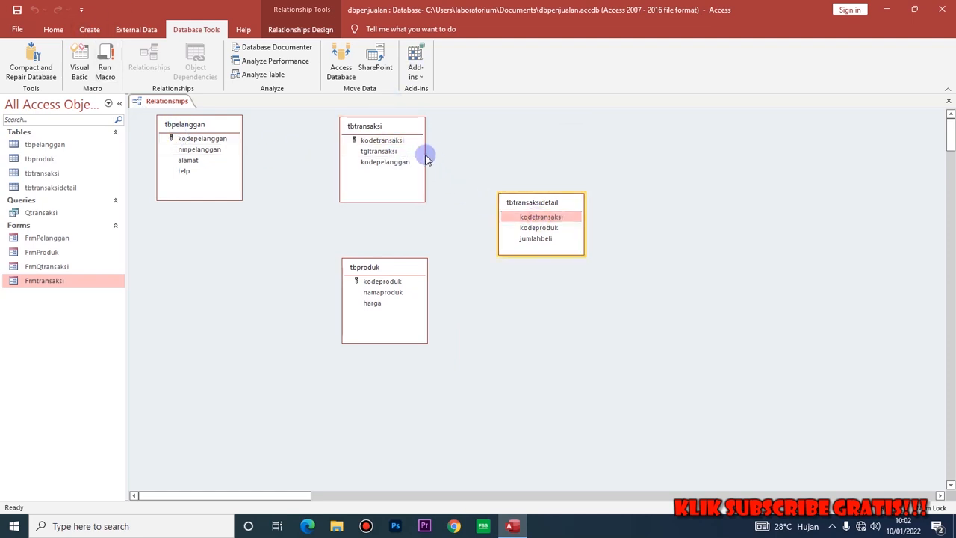
pyautogui.moveTo(406, 139); pyautogui.dragTo(521, 218)
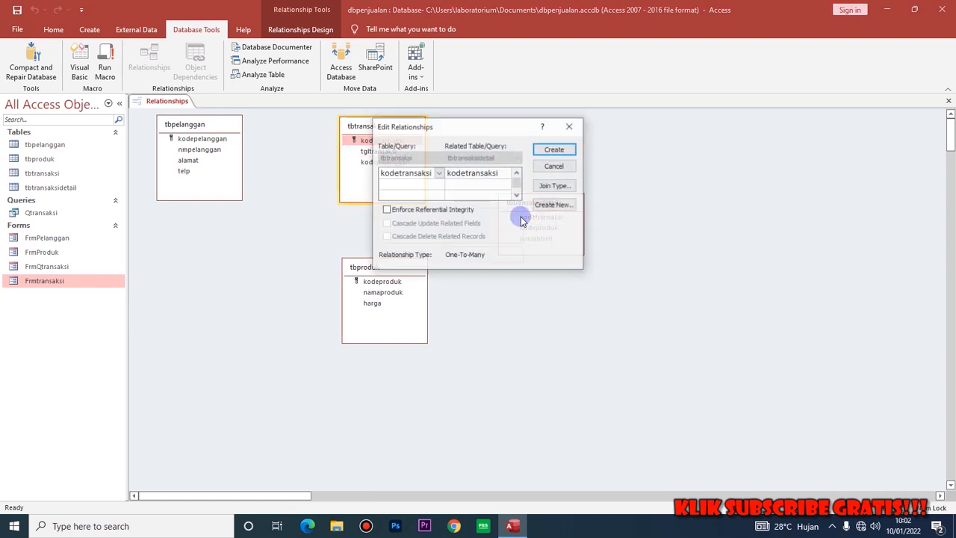
pyautogui.click(402, 212)
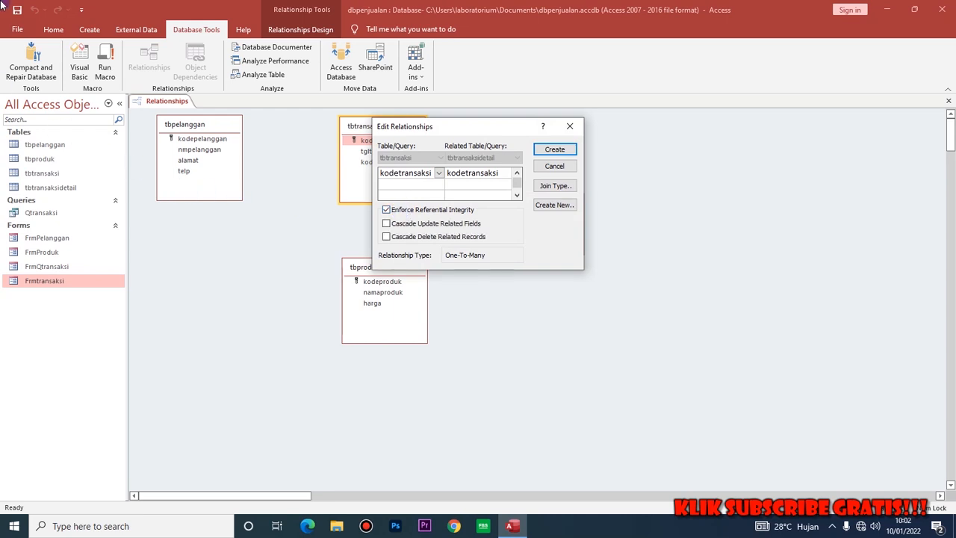
pyautogui.click(566, 151)
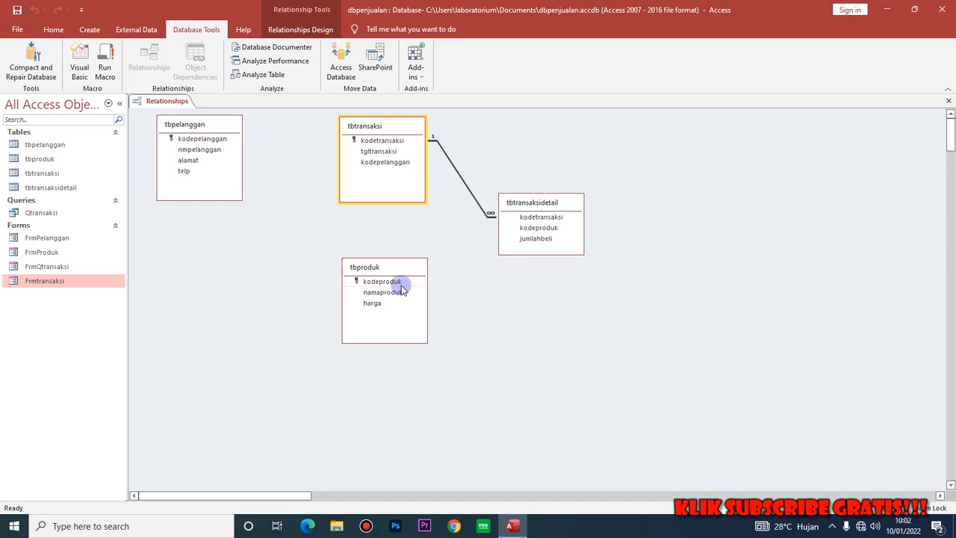
# Step: Relate kodeproduk in tbproduk to kodeproduk in tbtransaksidetail with referential integrity enforced
pyautogui.moveTo(399, 286); pyautogui.dragTo(546, 238)
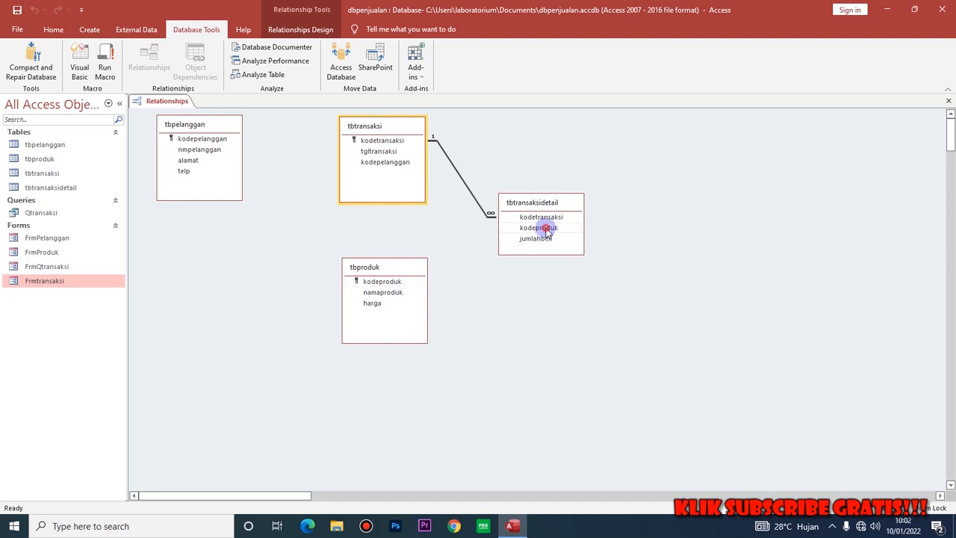
pyautogui.click(415, 283)
pyautogui.moveTo(413, 288); pyautogui.dragTo(520, 227)
pyautogui.click(406, 212)
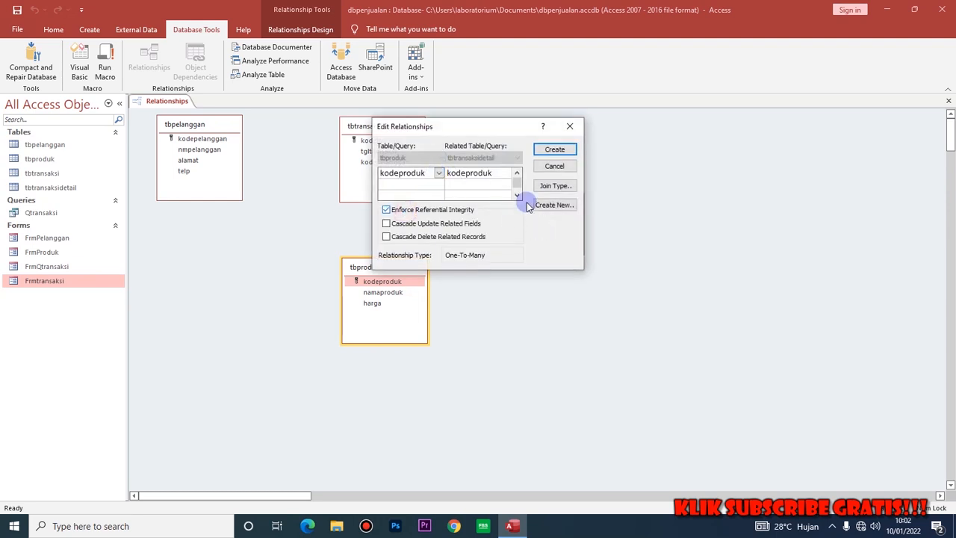
pyautogui.click(553, 153)
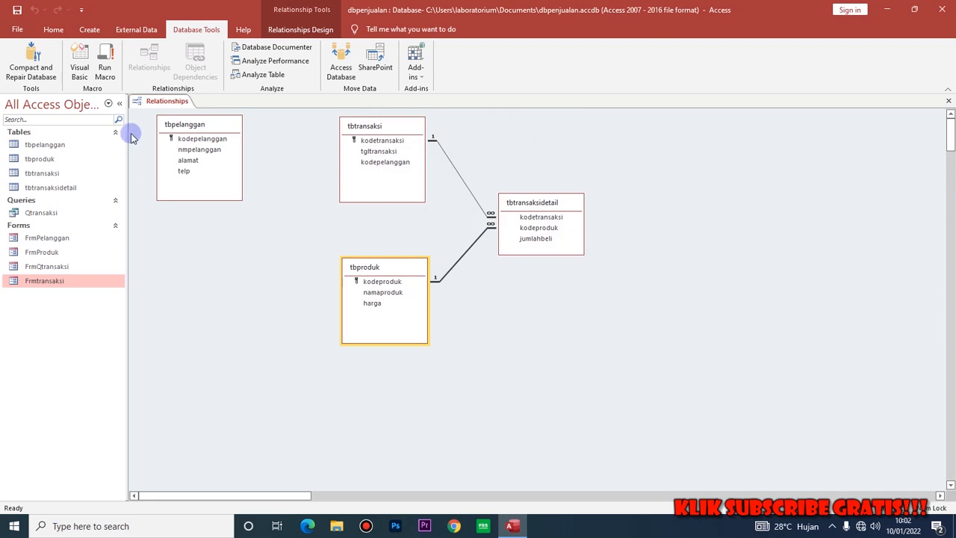
# Step: Relate kodepelanggan in tbpelanggan to kodepelanggan in tbtransaksi with referential integrity enforced
pyautogui.moveTo(202, 141); pyautogui.dragTo(369, 165)
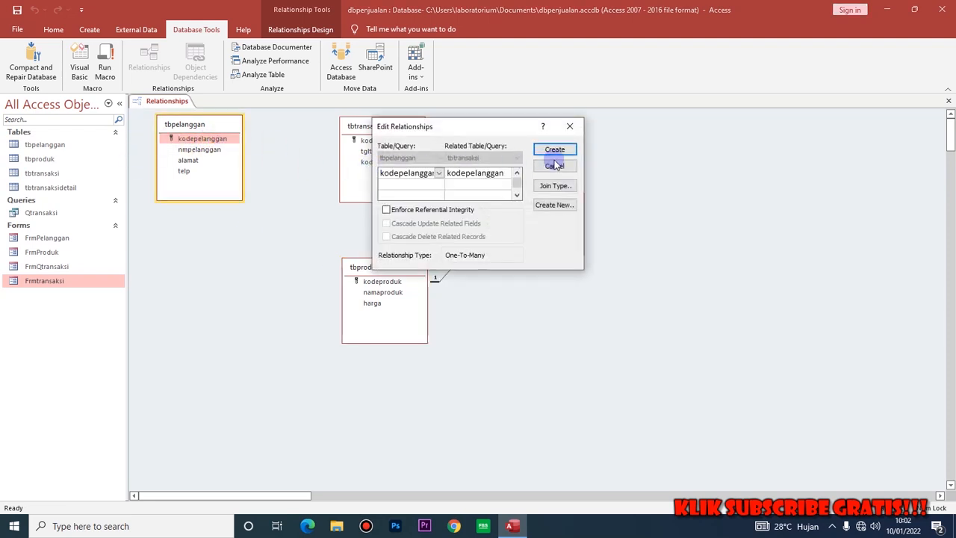
pyautogui.click(387, 209)
pyautogui.click(545, 153)
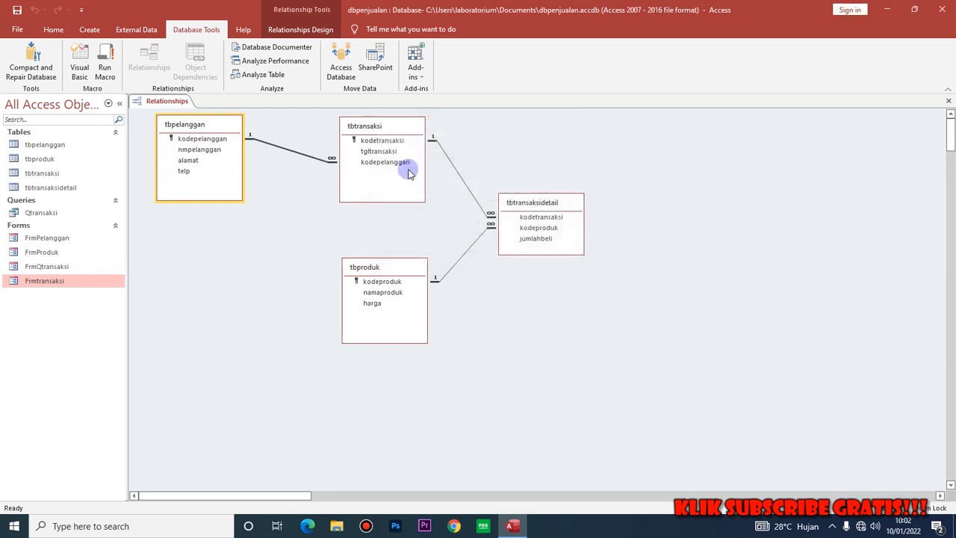
# Step: Rearrange the related tables, lowering tbtransaksidetail and tbproduk and placing tbpelanggan below and left of tbtransaksi
pyautogui.moveTo(524, 203); pyautogui.dragTo(534, 234)
pyautogui.moveTo(195, 123); pyautogui.dragTo(228, 122)
pyautogui.moveTo(378, 271); pyautogui.dragTo(378, 337)
pyautogui.moveTo(240, 124); pyautogui.dragTo(248, 227)
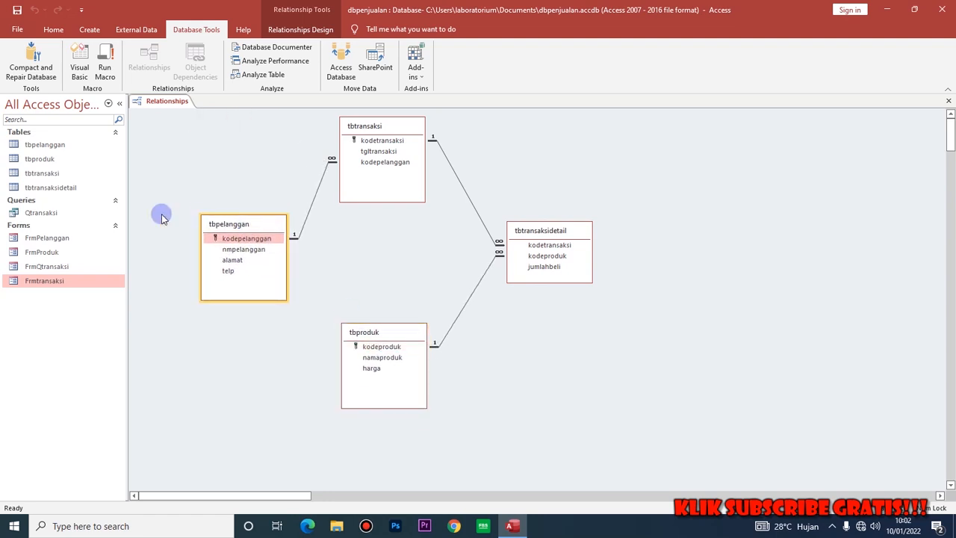
# Step: Close the Relationships layout
pyautogui.rightClick(172, 100)
pyautogui.click(156, 99)
pyautogui.rightClick(163, 101)
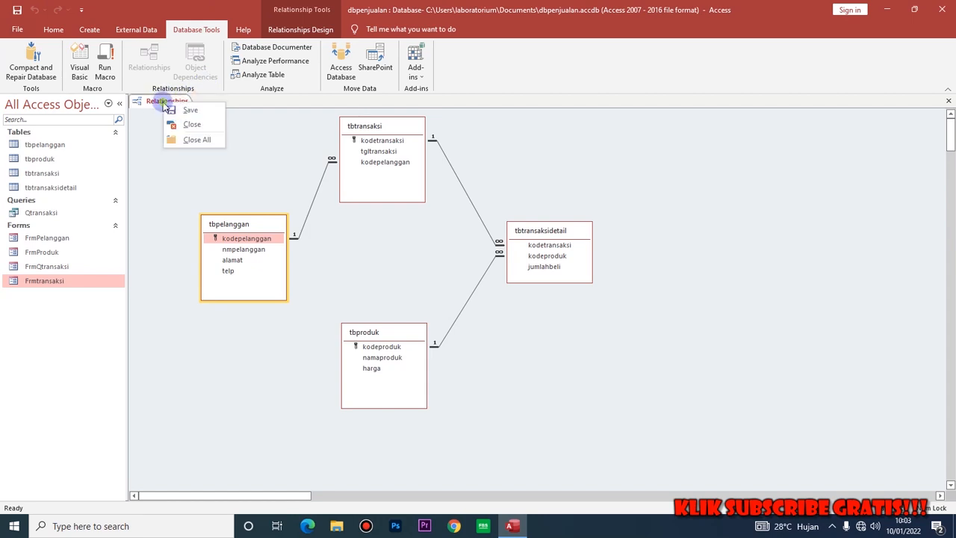
pyautogui.click(191, 122)
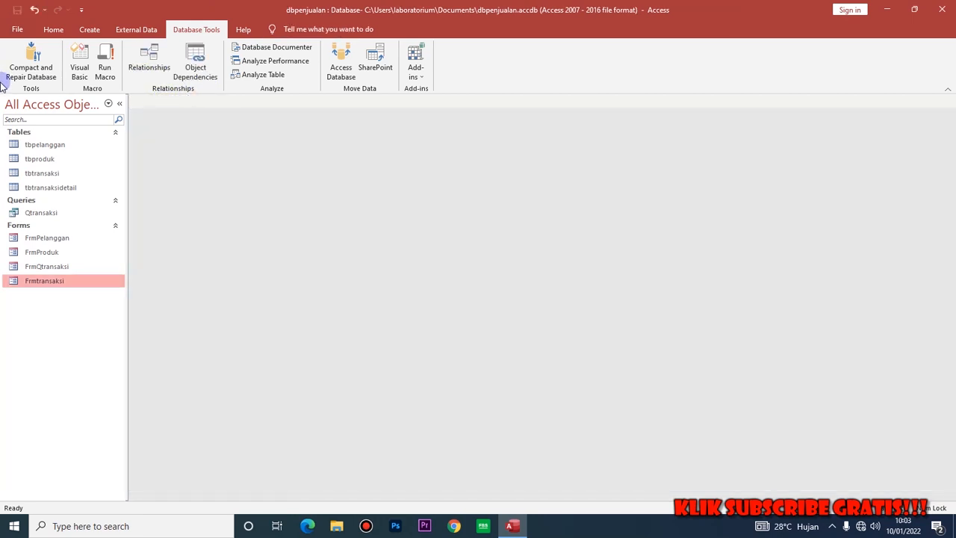
# Step: Open tbpelanggan in Design view and check the data types of kodepelanggan, nmpelanggan, alamat and telp
pyautogui.doubleClick(73, 145)
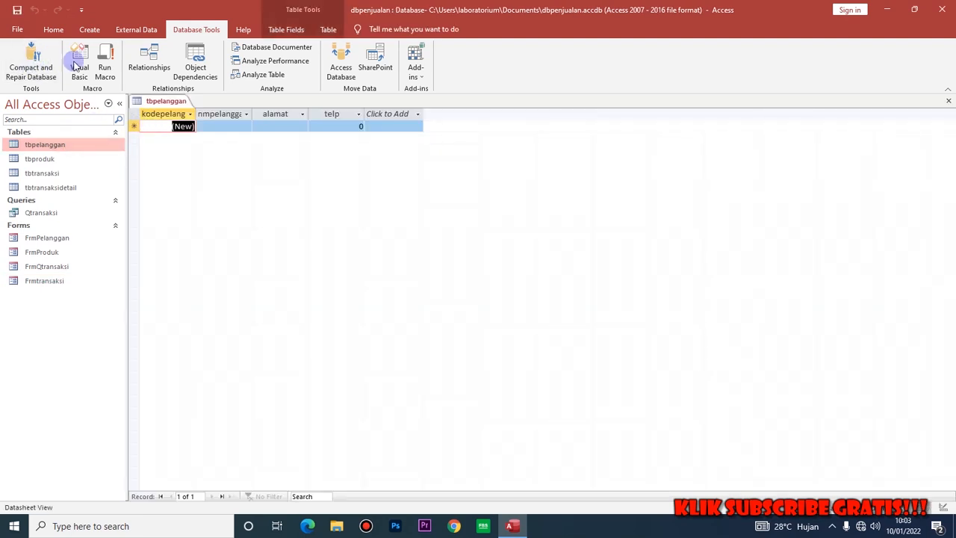
pyautogui.click(90, 29)
pyautogui.click(53, 29)
pyautogui.click(16, 58)
pyautogui.click(271, 125)
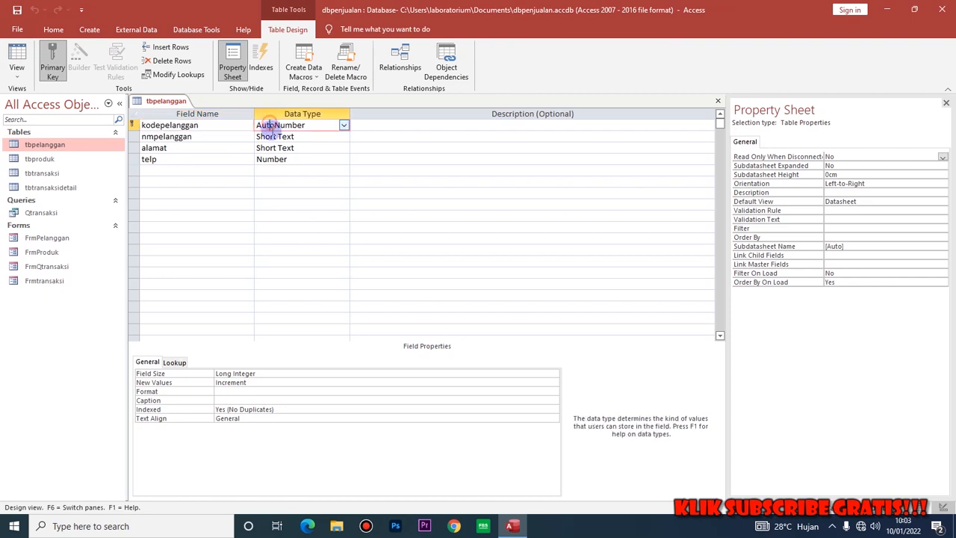
pyautogui.click(272, 137)
pyautogui.click(277, 148)
pyautogui.click(286, 159)
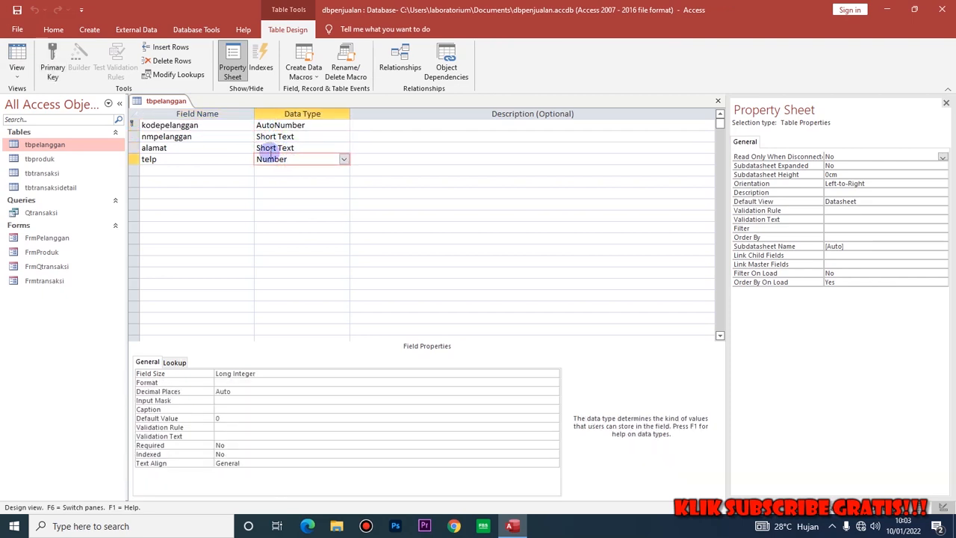
# Step: Open tbproduk in Design view and check the data types of kodeproduk, namaproduk and harga
pyautogui.doubleClick(70, 157)
pyautogui.click(16, 60)
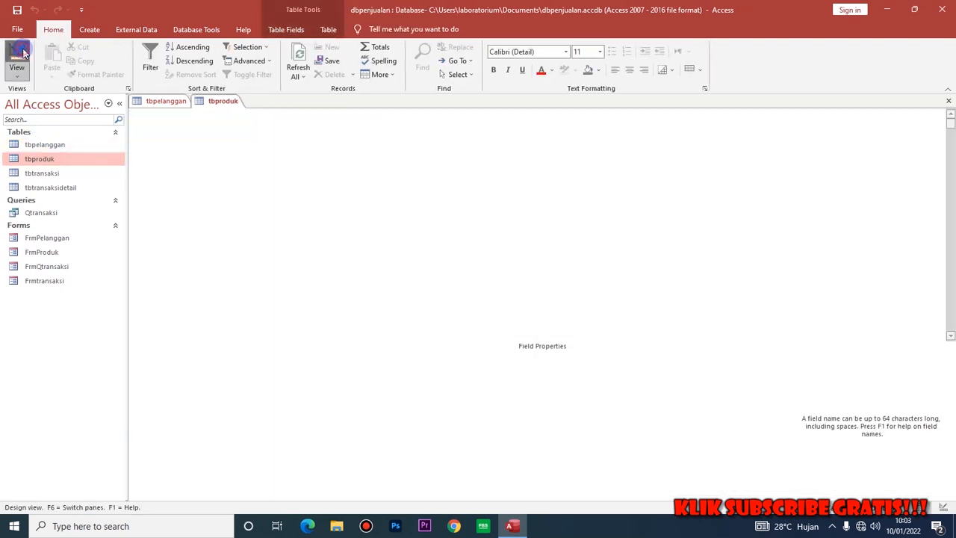
pyautogui.click(279, 125)
pyautogui.click(289, 138)
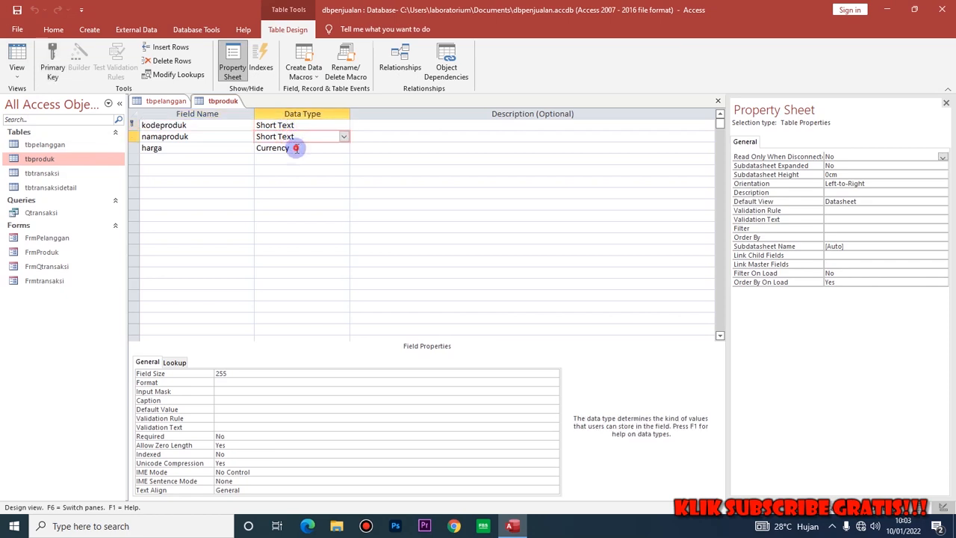
pyautogui.click(295, 148)
# Step: Open tbtransaksi and tbtransaksidetail in Design view and check the data types of their fields
pyautogui.doubleClick(75, 173)
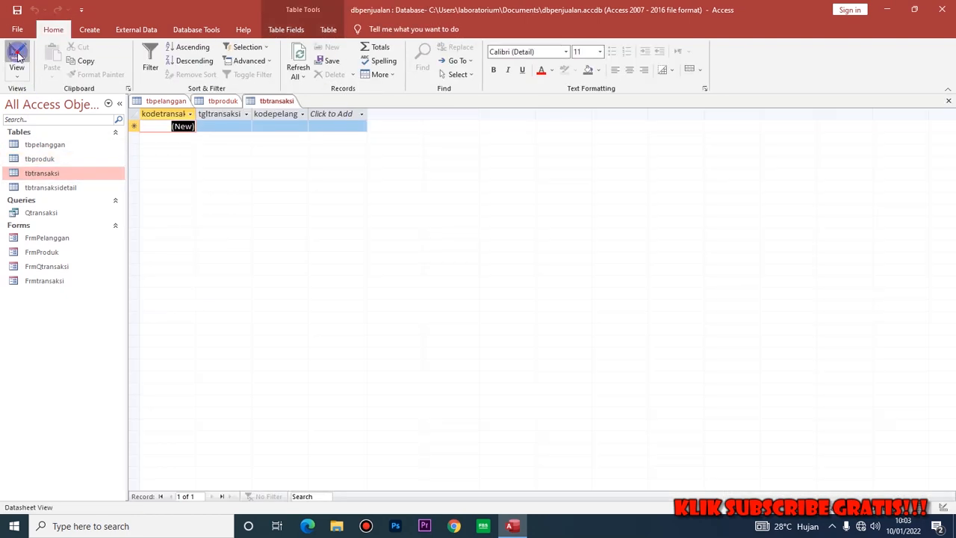
pyautogui.click(17, 57)
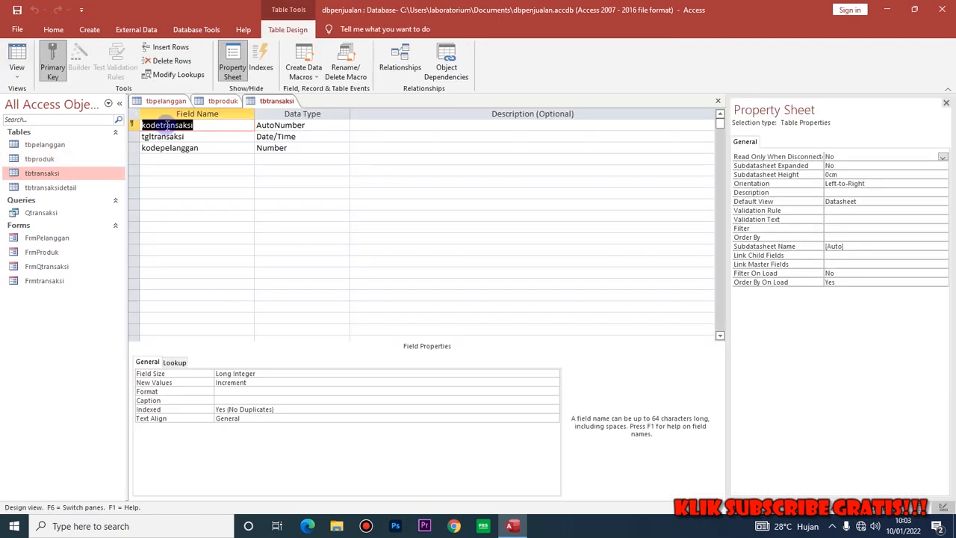
pyautogui.doubleClick(71, 186)
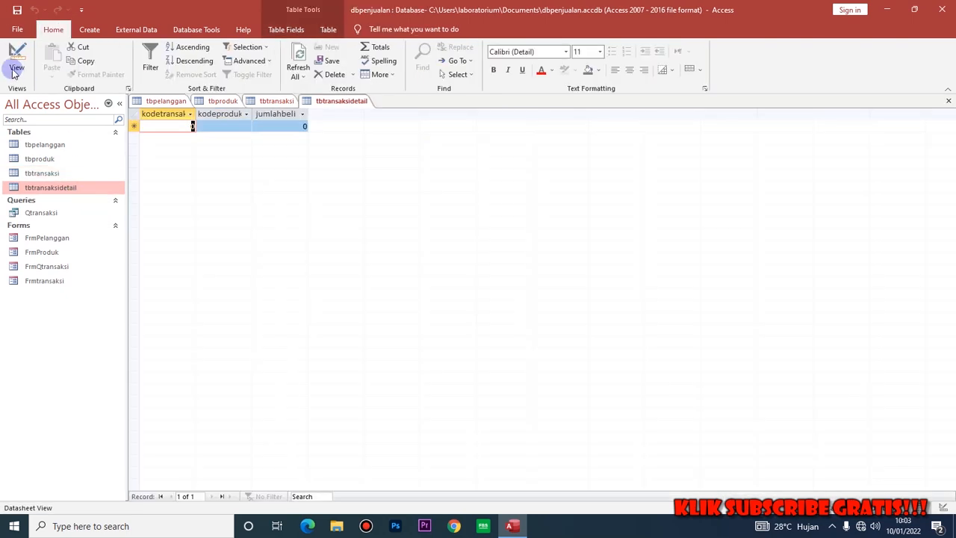
pyautogui.click(17, 54)
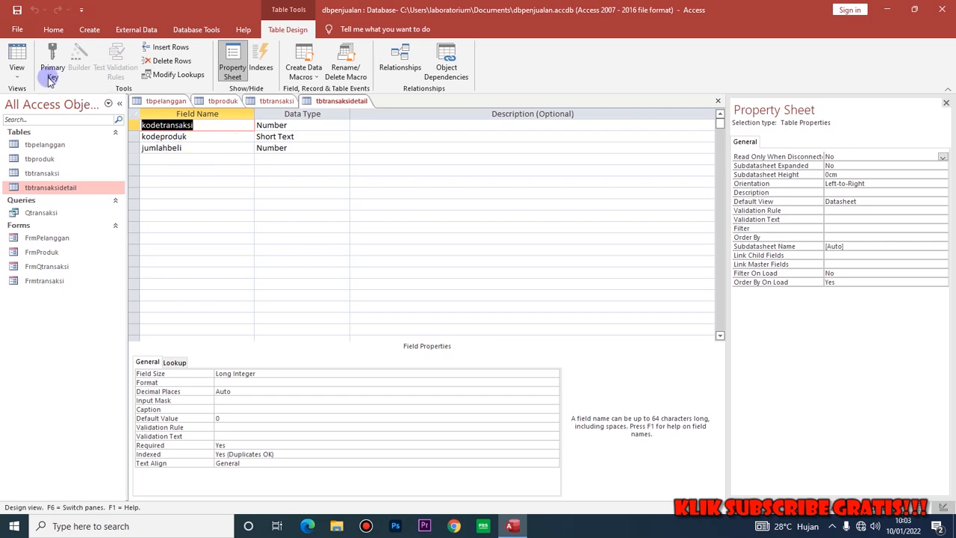
# Step: Close tbpelanggan and all the other open table designs
pyautogui.rightClick(167, 101)
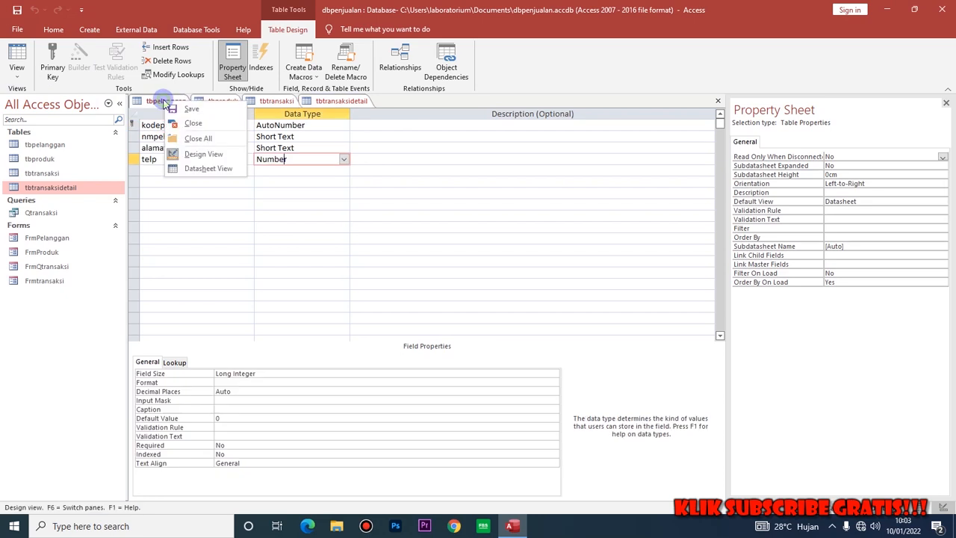
pyautogui.click(182, 122)
pyautogui.rightClick(151, 101)
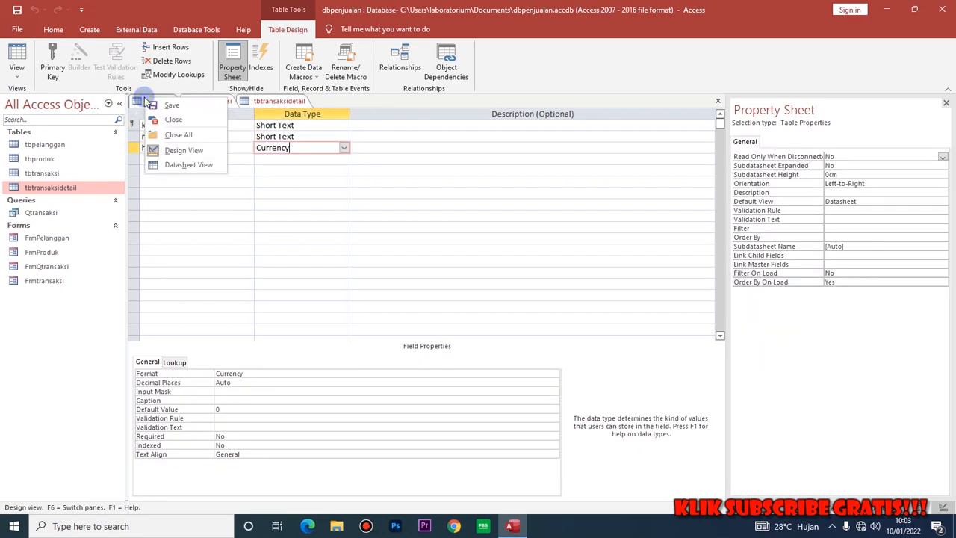
pyautogui.click(166, 135)
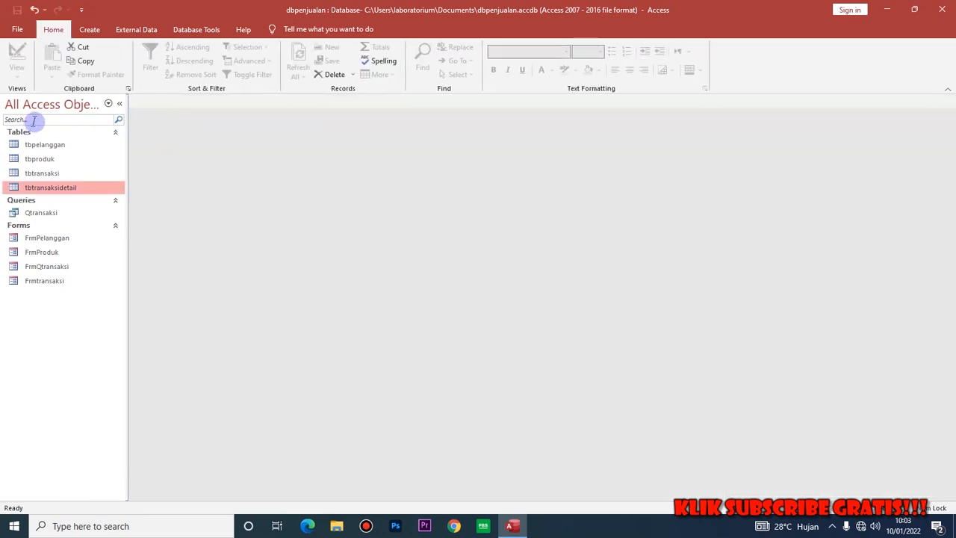
# Step: Open tbpelanggan, tbproduk, tbtransaksi and tbtransaksidetail in Datasheet view and check their columns and records
pyautogui.doubleClick(60, 143)
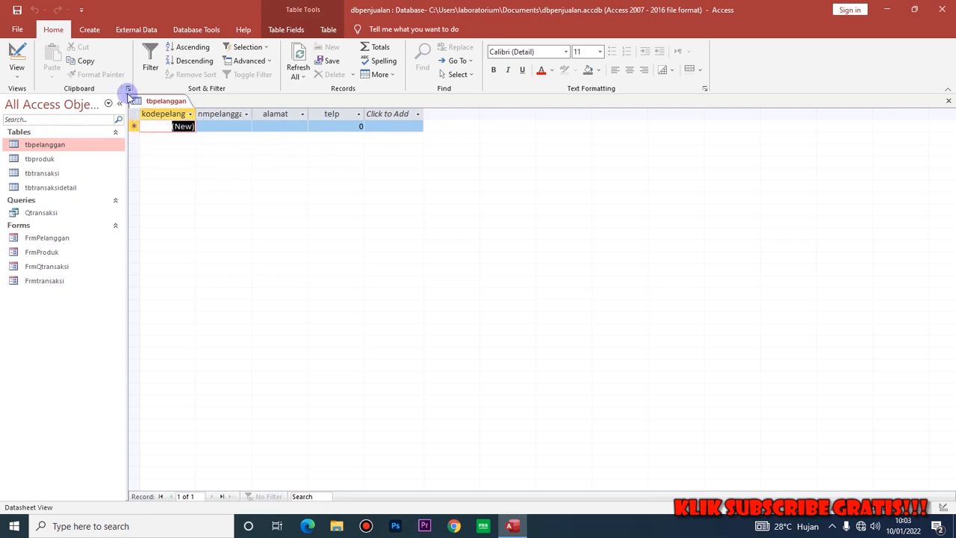
pyautogui.doubleClick(56, 159)
pyautogui.click(52, 173)
pyautogui.doubleClick(52, 174)
pyautogui.doubleClick(56, 187)
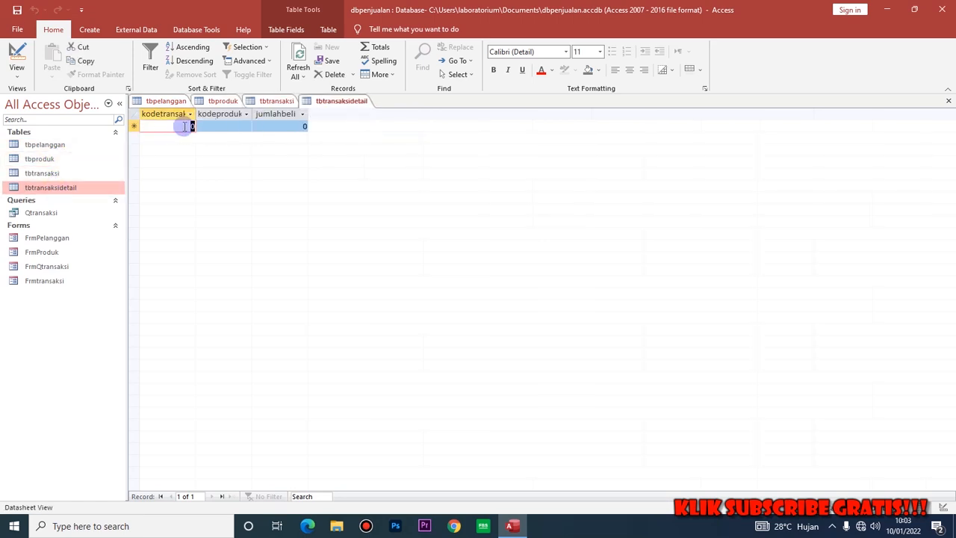
pyautogui.click(270, 101)
pyautogui.click(222, 101)
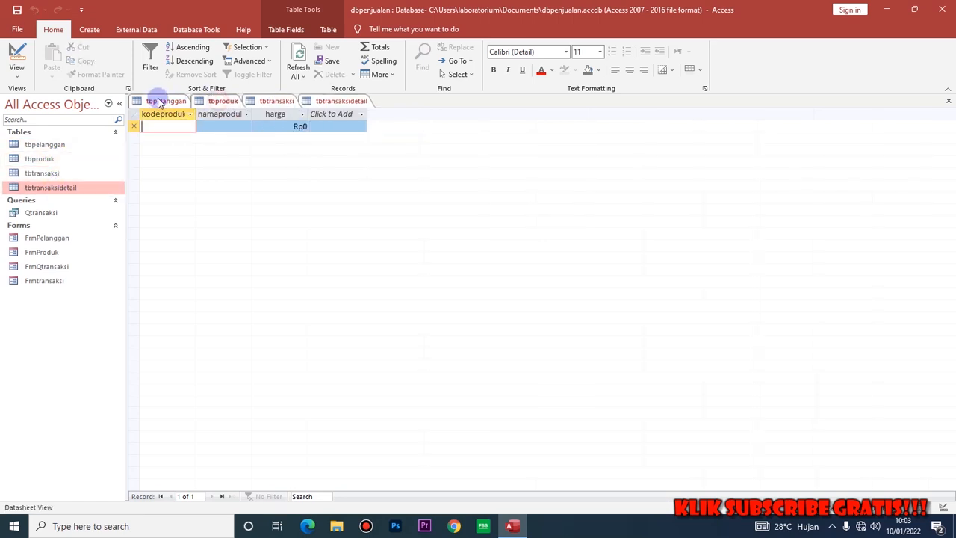
# Step: Close the datasheets of all four tables
pyautogui.rightClick(158, 103)
pyautogui.click(187, 121)
pyautogui.rightClick(161, 95)
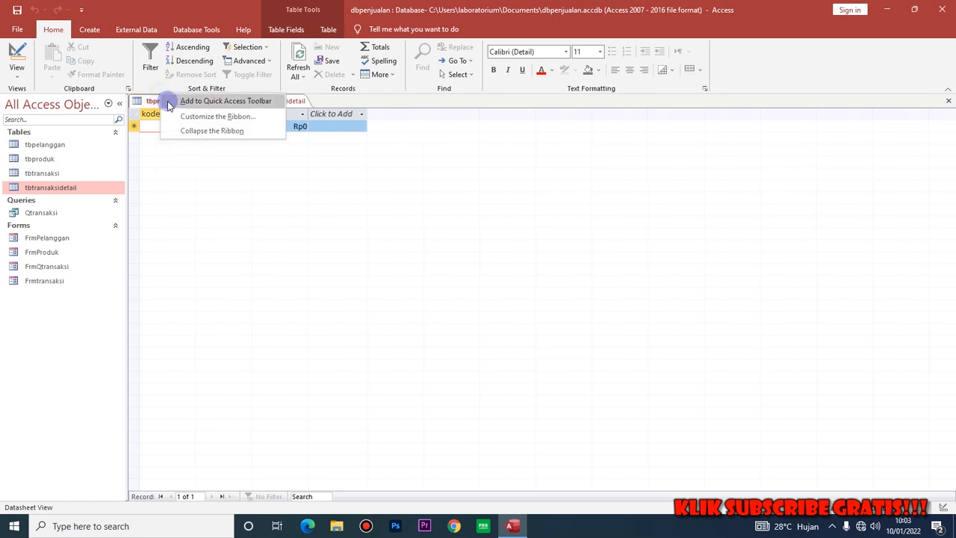
pyautogui.click(154, 99)
pyautogui.rightClick(158, 102)
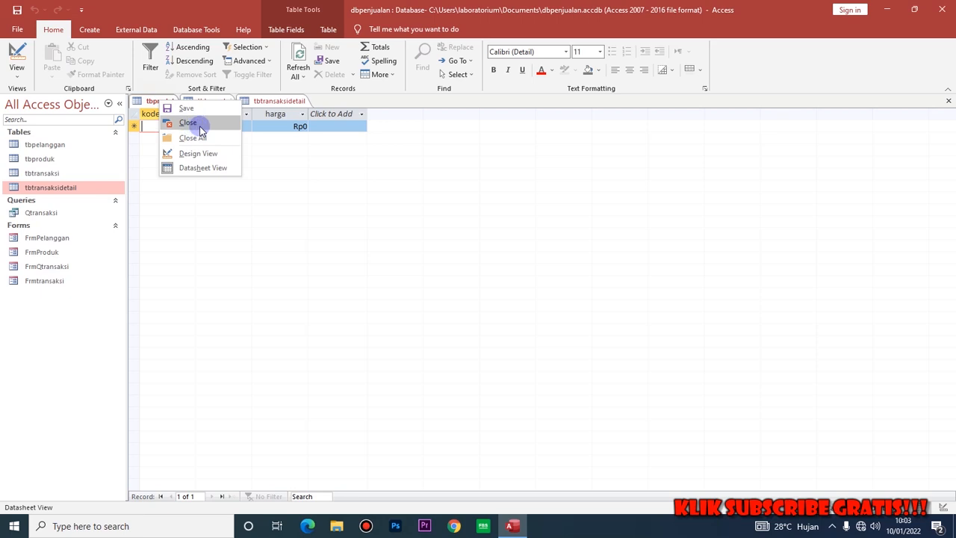
pyautogui.click(200, 130)
pyautogui.rightClick(165, 102)
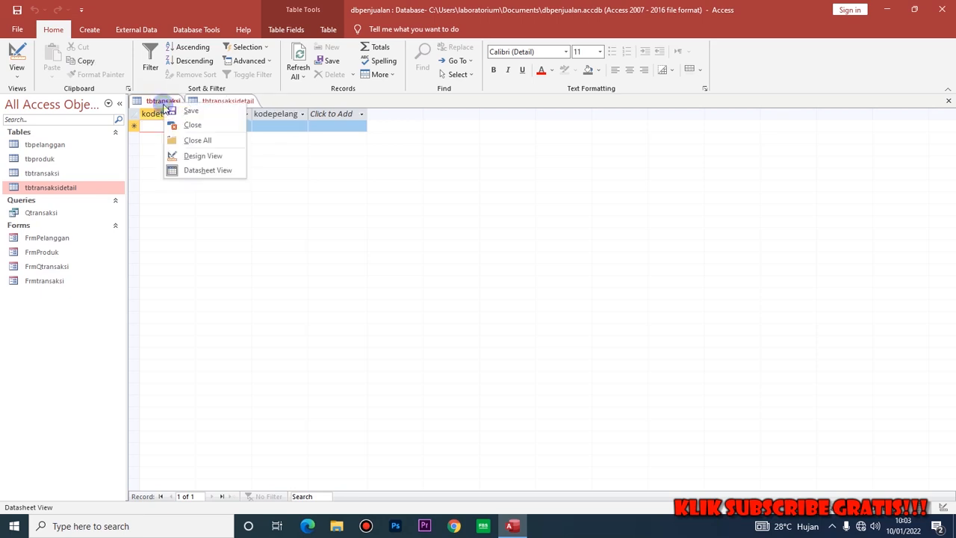
pyautogui.click(189, 141)
# Step: Review the links between the tables in the Relationships layout and close it
pyautogui.click(199, 30)
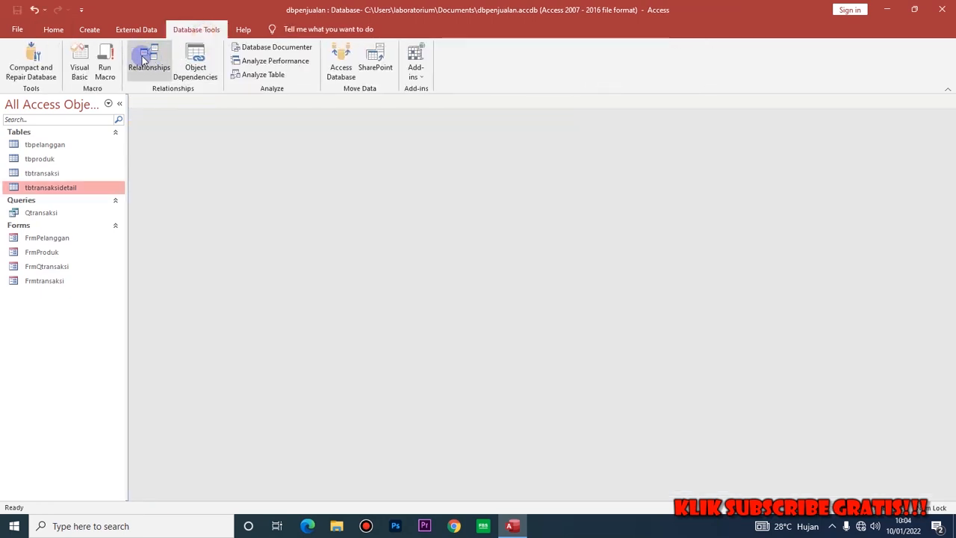
pyautogui.click(147, 58)
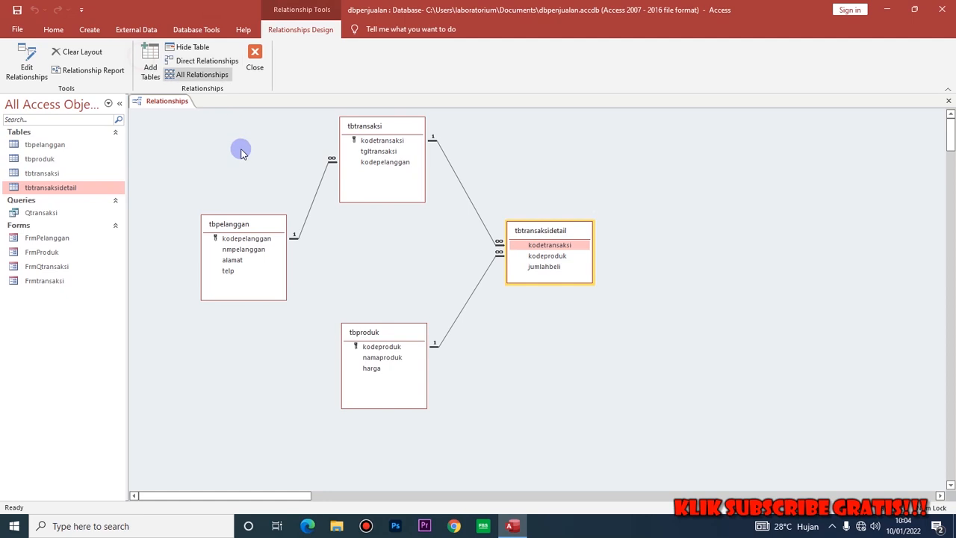
pyautogui.click(255, 61)
# Step: Create a query in Design view with the tables tbpelanggan, tbproduk, tbtransaksi and tbtransaksidetail
pyautogui.click(90, 30)
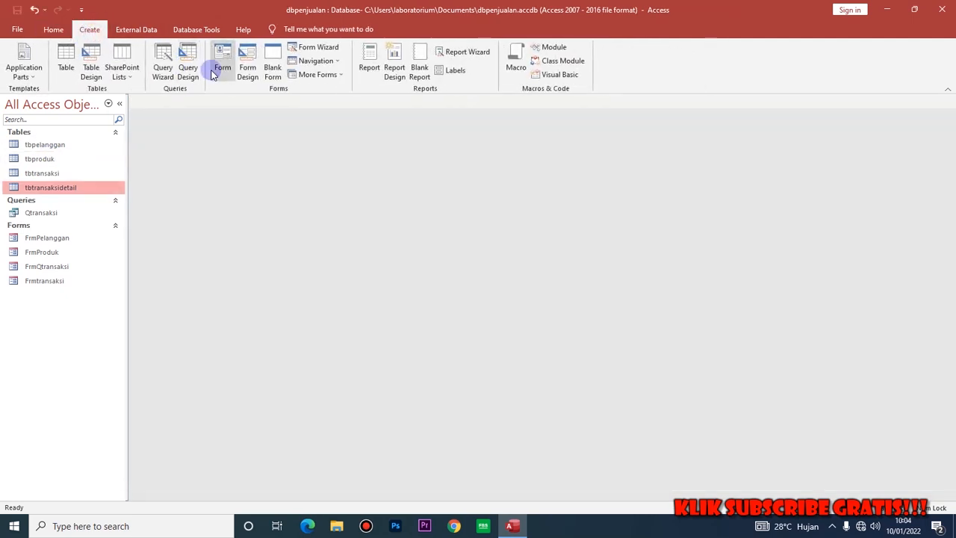
pyautogui.click(181, 64)
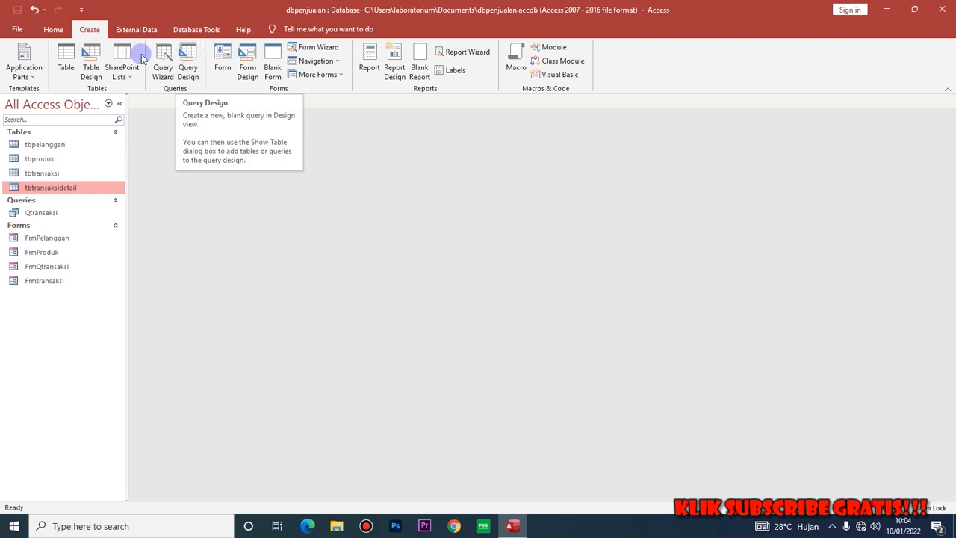
pyautogui.click(188, 71)
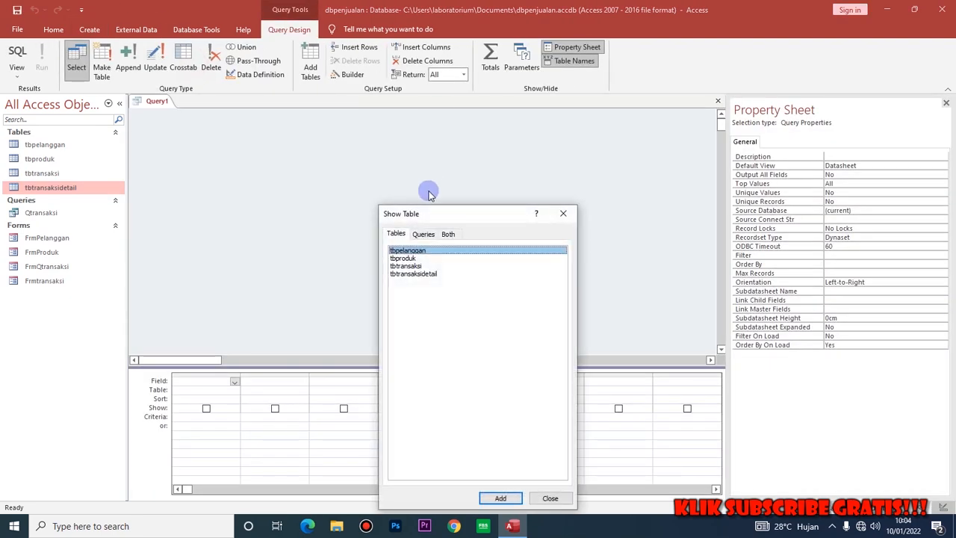
pyautogui.doubleClick(420, 253)
pyautogui.doubleClick(420, 259)
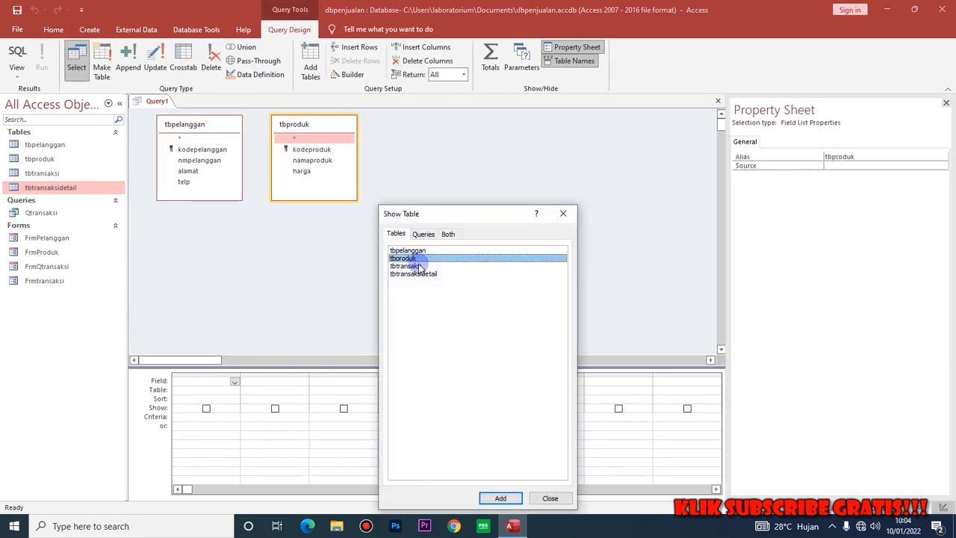
pyautogui.doubleClick(419, 266)
pyautogui.click(420, 273)
pyautogui.doubleClick(419, 273)
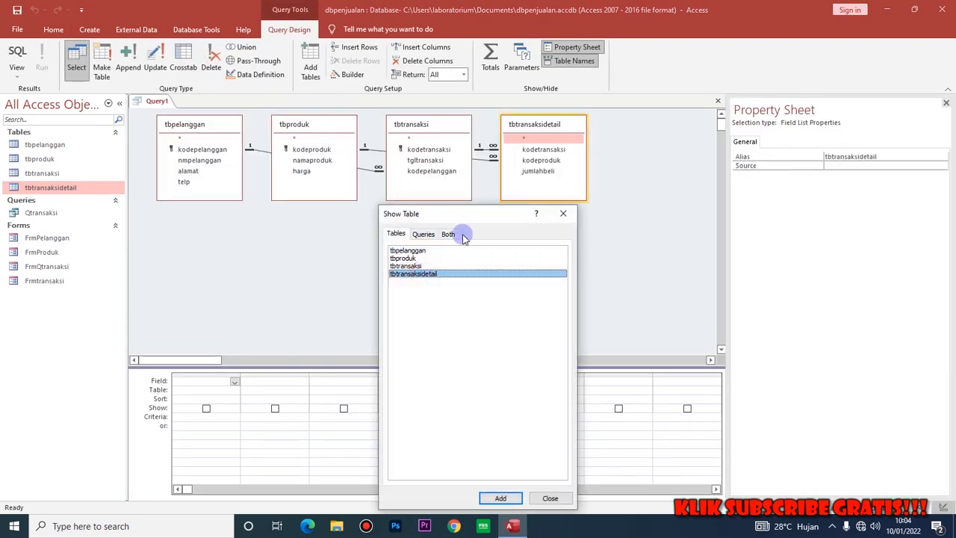
pyautogui.click(563, 214)
# Step: Rearrange the query's tables, placing tbproduk below tbtransaksi, tbpelanggan beside tbproduk, and tbtransaksidetail to the right between tbtransaksi and tbproduk
pyautogui.moveTo(214, 128); pyautogui.dragTo(318, 273)
pyautogui.moveTo(433, 125); pyautogui.dragTo(431, 219)
pyautogui.moveTo(344, 128); pyautogui.dragTo(558, 290)
pyautogui.moveTo(460, 237); pyautogui.dragTo(433, 133)
pyautogui.moveTo(553, 278); pyautogui.dragTo(438, 268)
pyautogui.moveTo(537, 130); pyautogui.dragTo(535, 193)
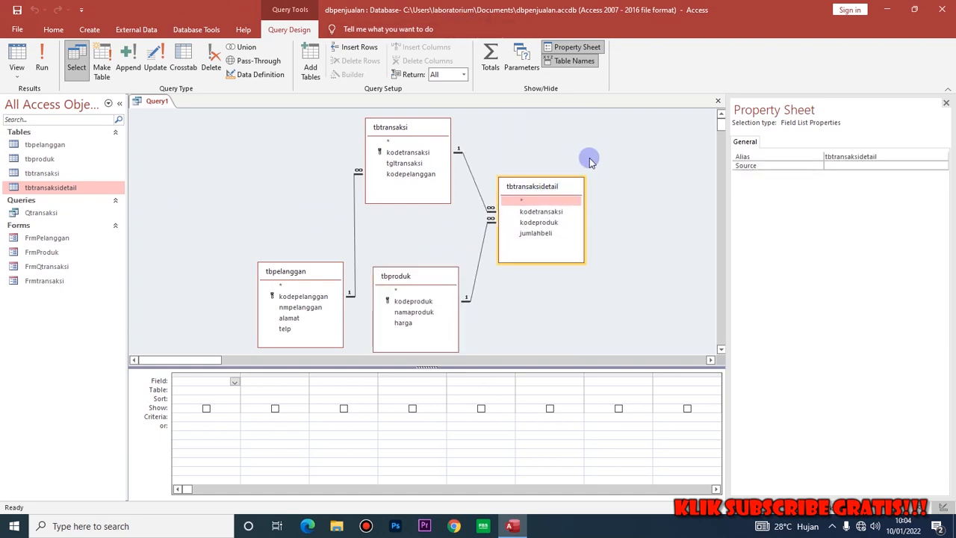
# Step: Add kodetransaksi from tbtransaksi, kodeproduk from tbtransaksidetail, and namaproduk and harga from tbproduk to the query
pyautogui.click(408, 154)
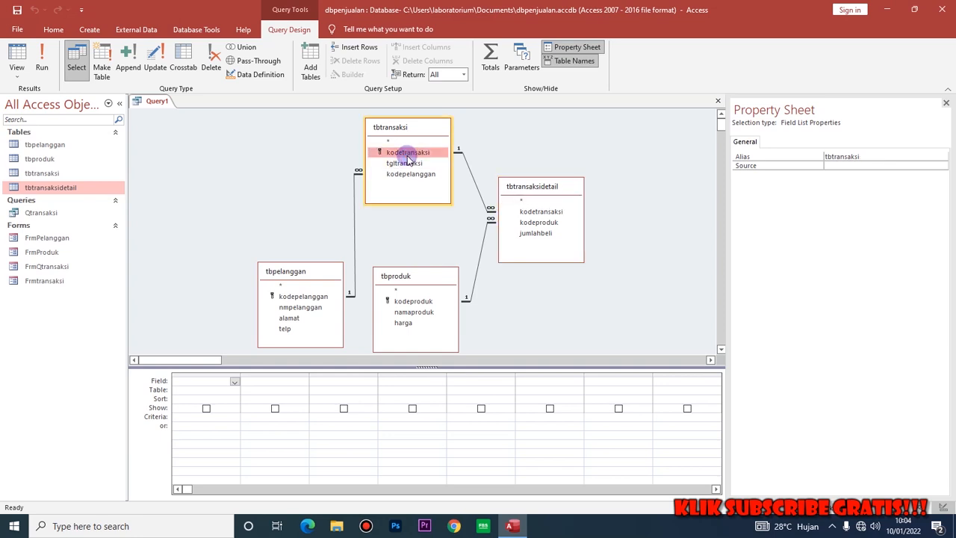
pyautogui.doubleClick(408, 154)
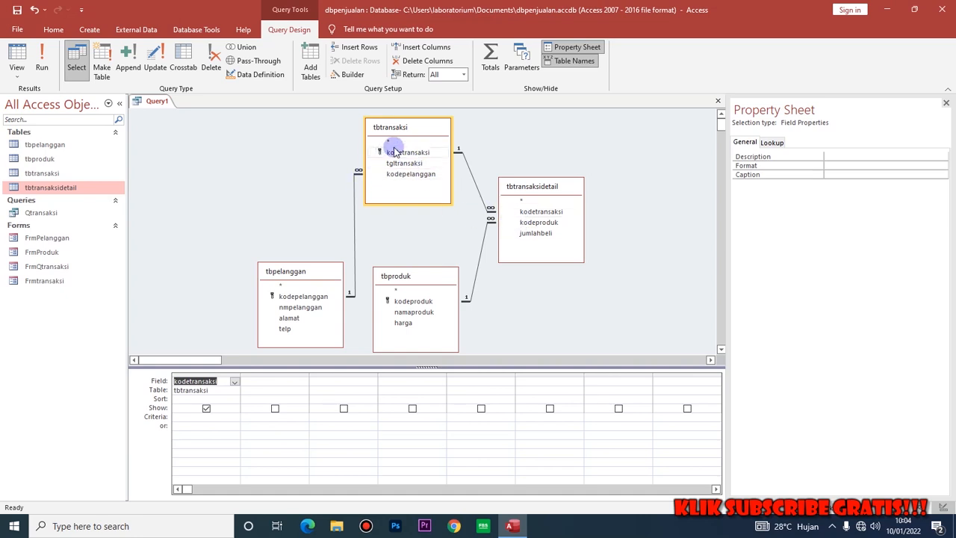
pyautogui.doubleClick(528, 223)
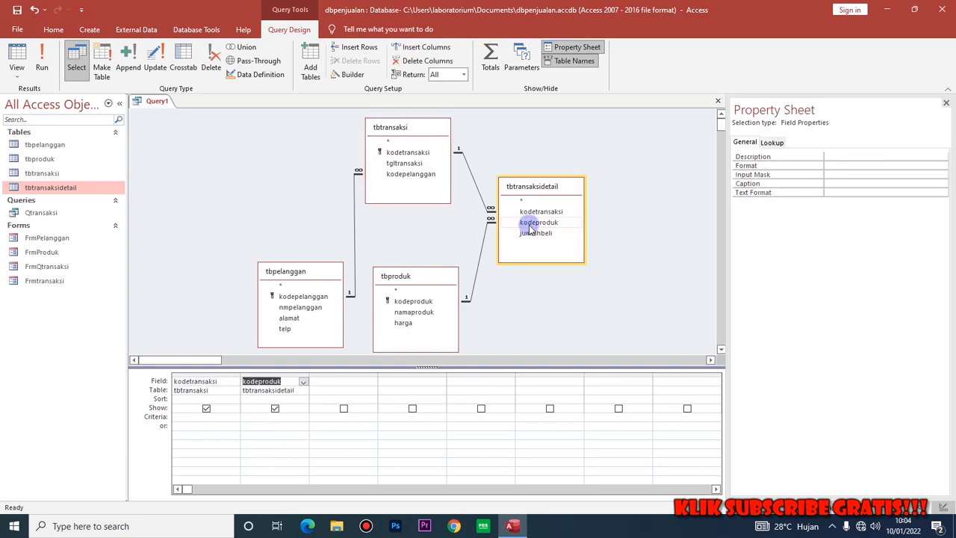
pyautogui.doubleClick(420, 317)
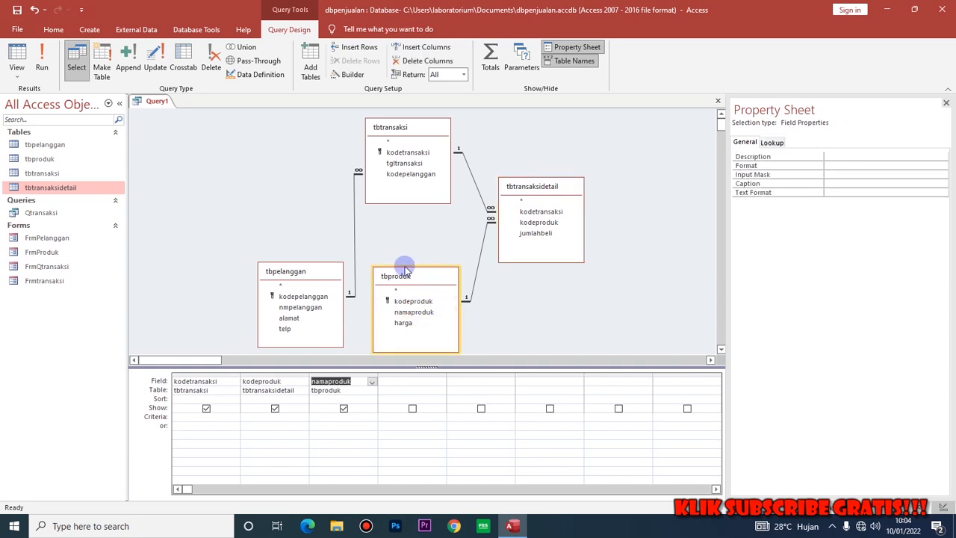
pyautogui.click(402, 324)
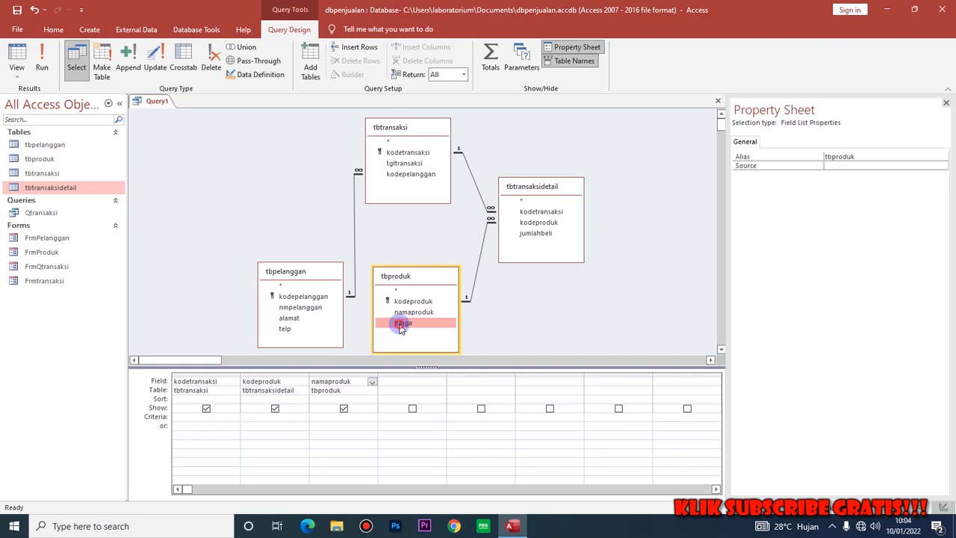
pyautogui.doubleClick(402, 324)
# Step: Add jumlahbeli from tbtransaksidetail, nmpelanggan from tbpelanggan and tgltransaksi from tbtransaksi to the query
pyautogui.doubleClick(528, 234)
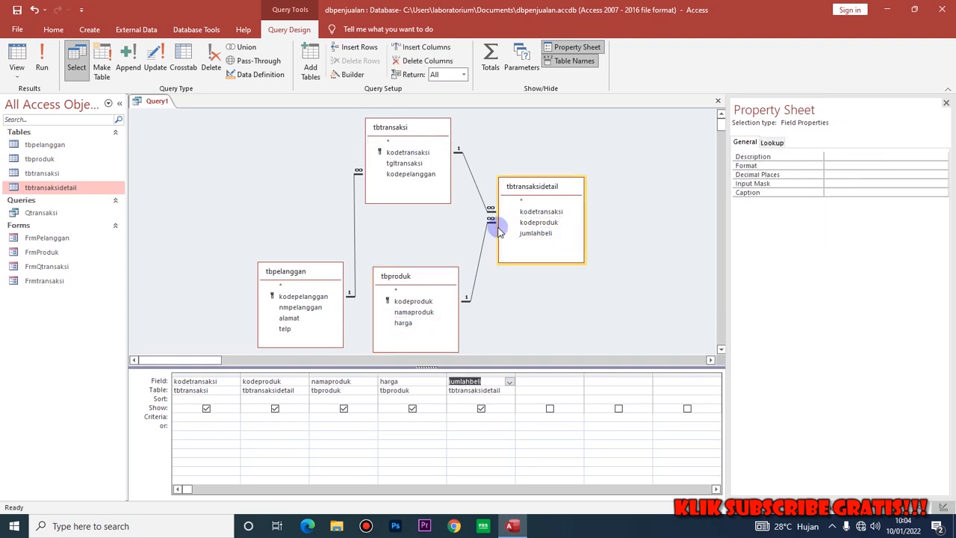
pyautogui.doubleClick(311, 308)
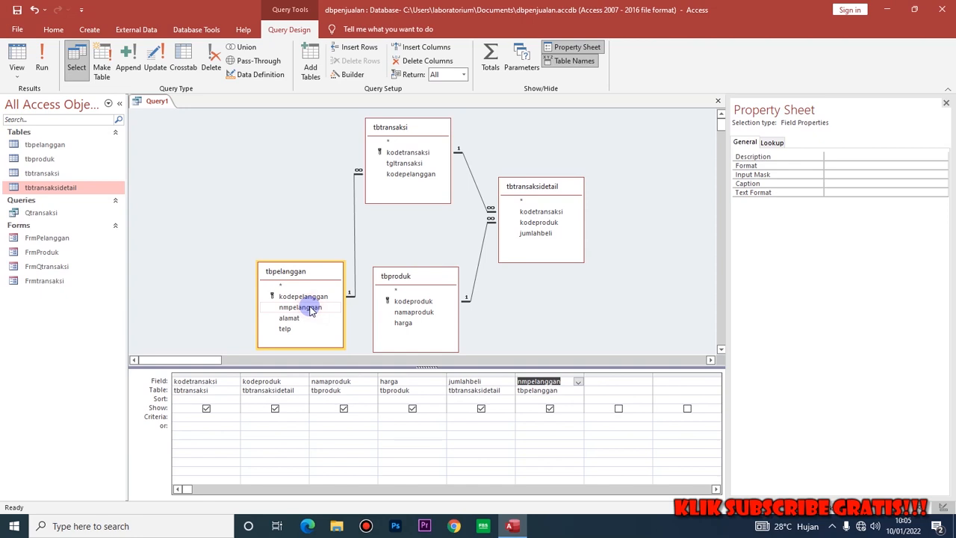
pyautogui.doubleClick(403, 163)
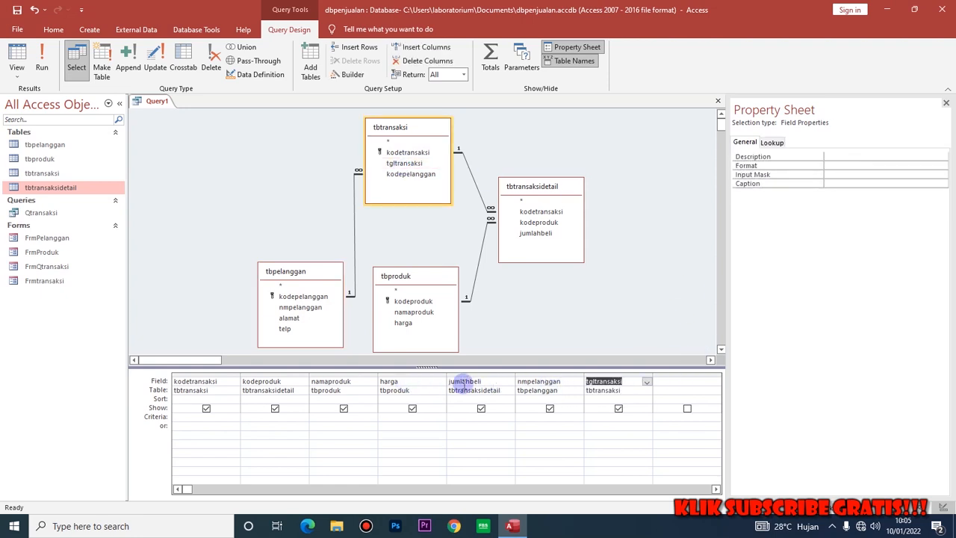
# Step: Add a calculated field to the query's next empty column with the expression Total:[harga]*[jumlahbeli]
pyautogui.click(684, 382)
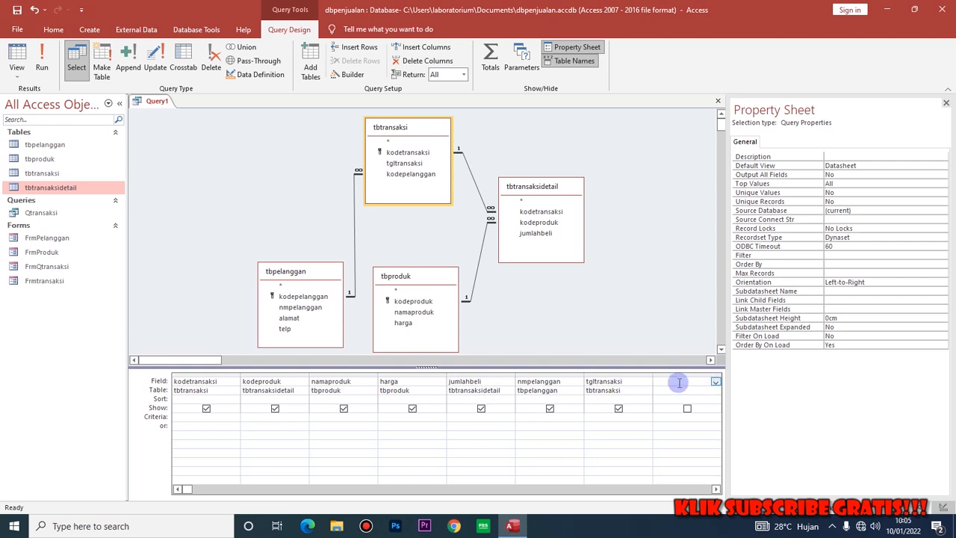
pyautogui.rightClick(692, 383)
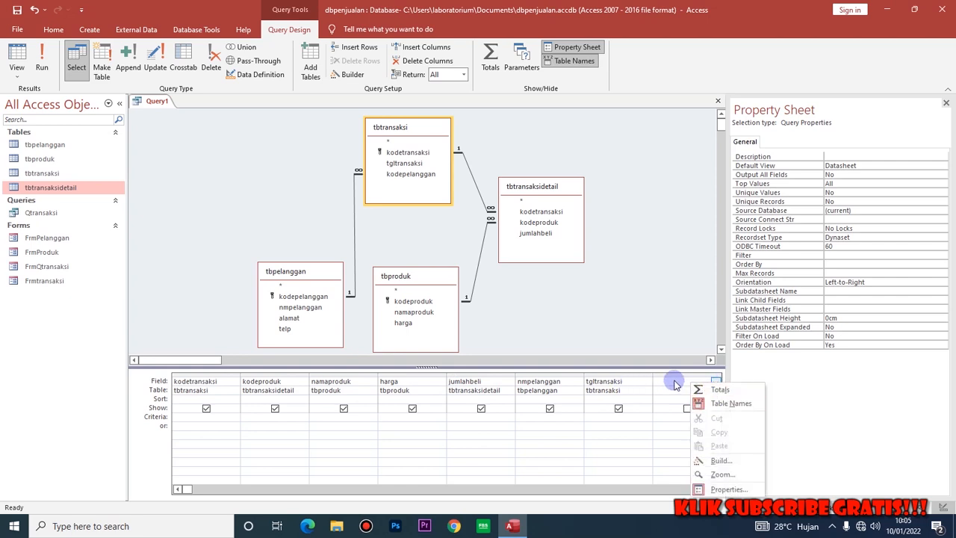
pyautogui.click(678, 383)
pyautogui.rightClick(680, 383)
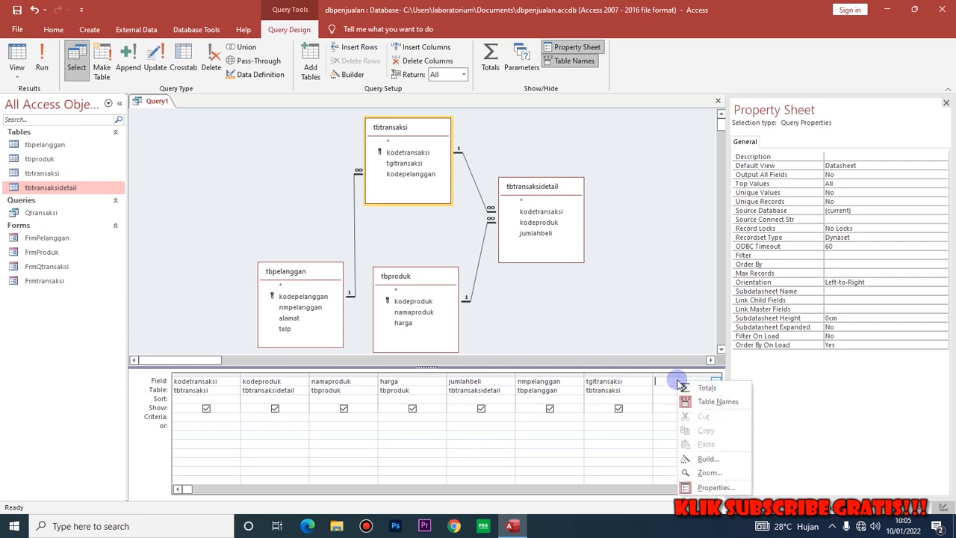
pyautogui.click(707, 459)
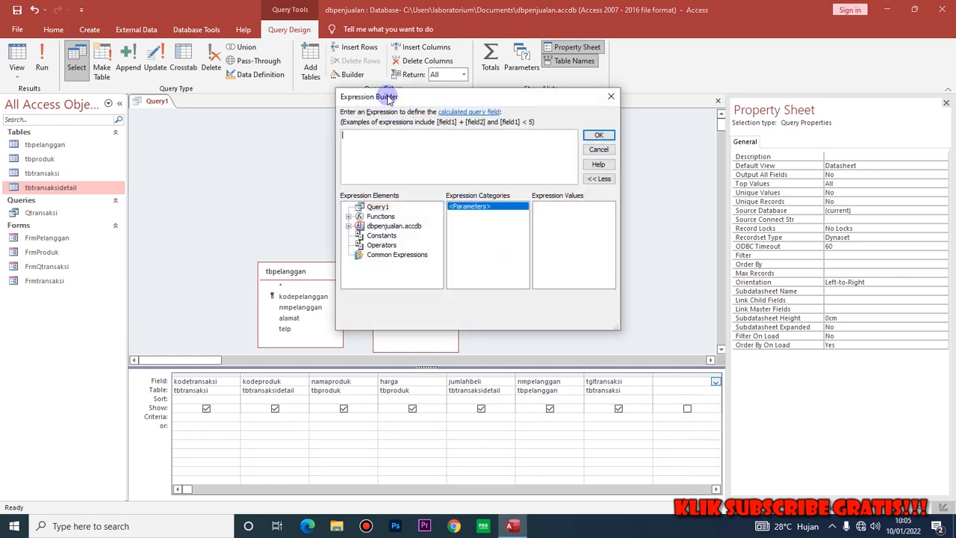
pyautogui.press('BackSpace')
pyautogui.press('BackSpace')
pyautogui.press('BackSpace')
pyautogui.press('BackSpace')
pyautogui.press('BackSpace')
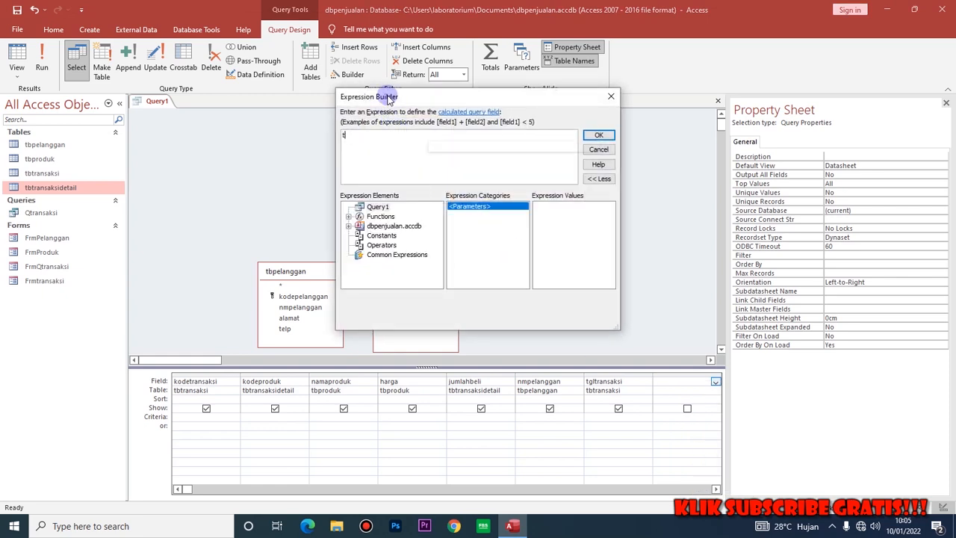
pyautogui.write('Total:[harga]*[jumlahbeli')
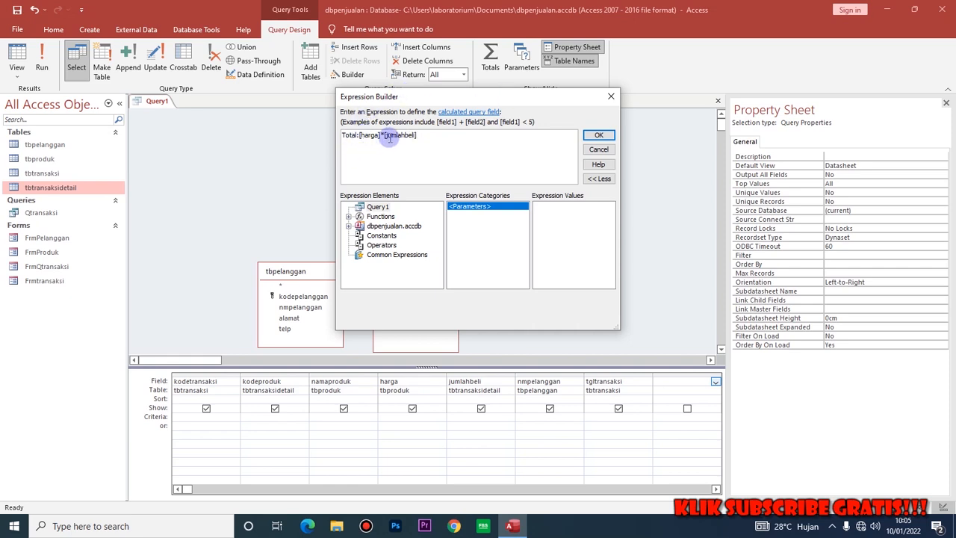
pyautogui.click(601, 134)
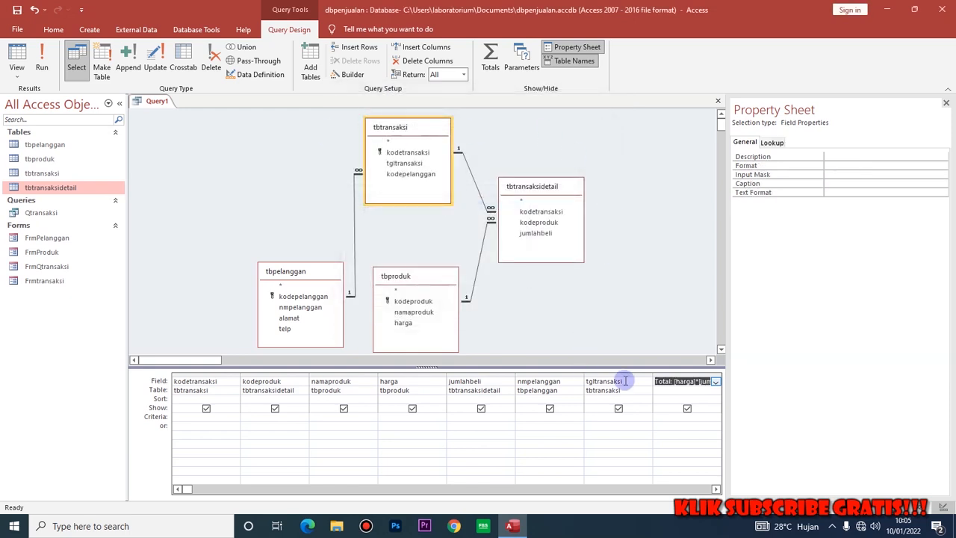
# Step: Save the query as Qstruk
pyautogui.rightClick(145, 106)
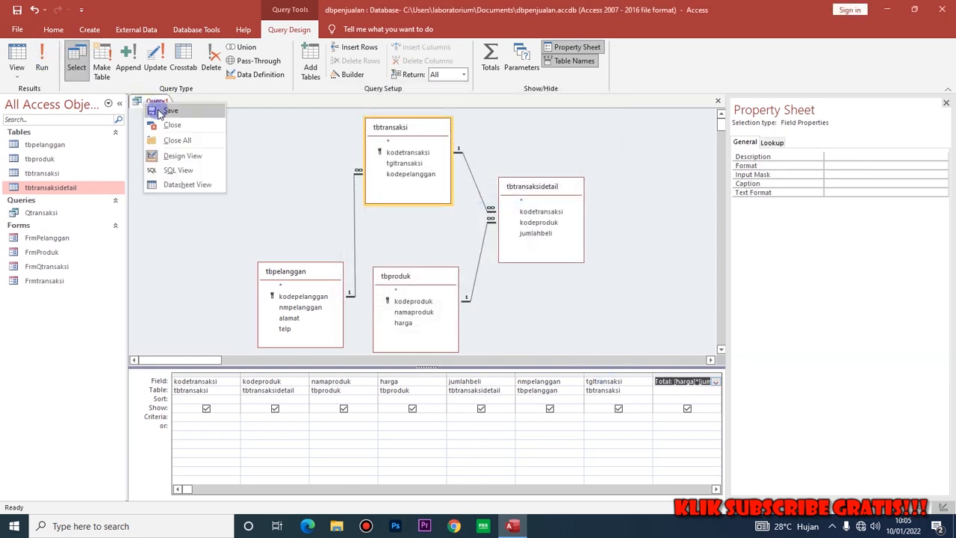
pyautogui.click(159, 118)
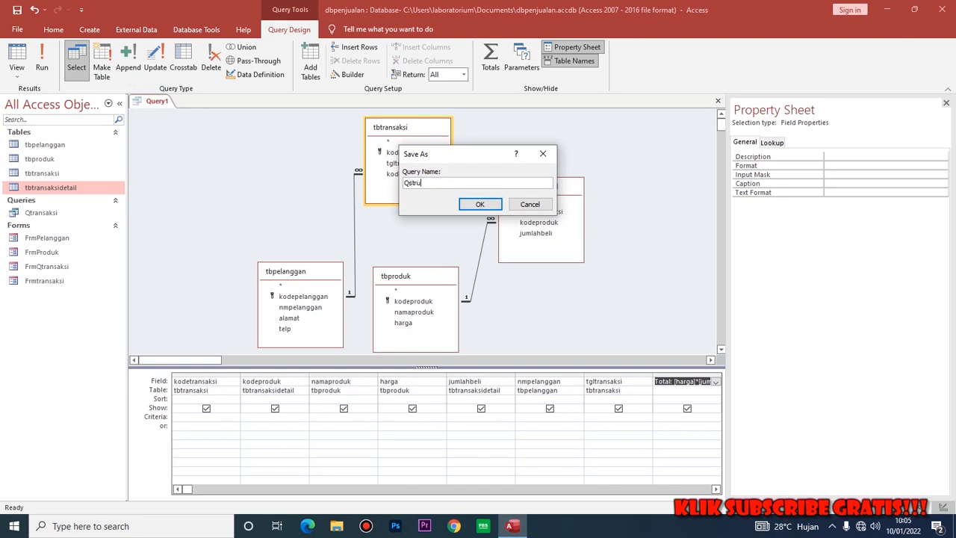
pyautogui.click(490, 204)
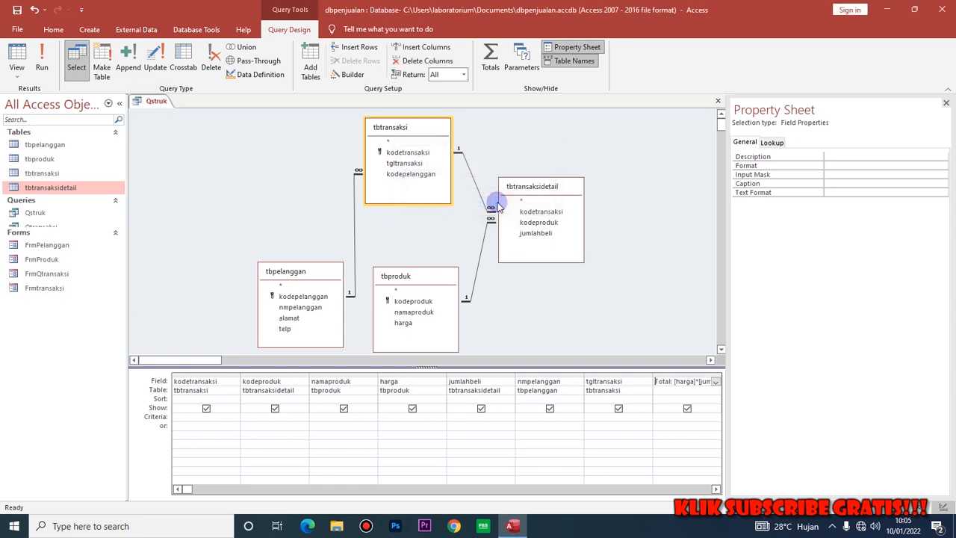
# Step: Run the Qstruk query to view its datasheet, select Qstruk among the database objects, and close the datasheet
pyautogui.click(42, 59)
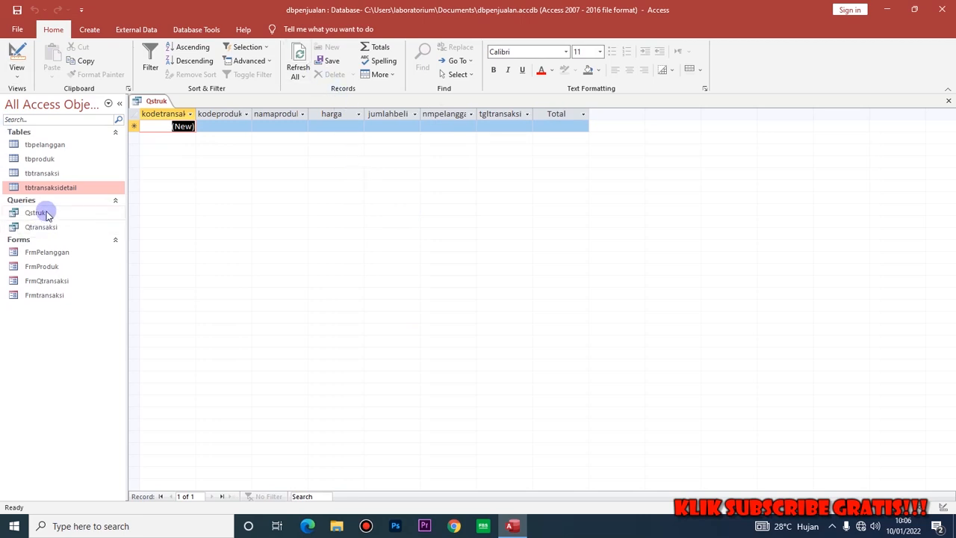
pyautogui.click(32, 229)
pyautogui.click(35, 213)
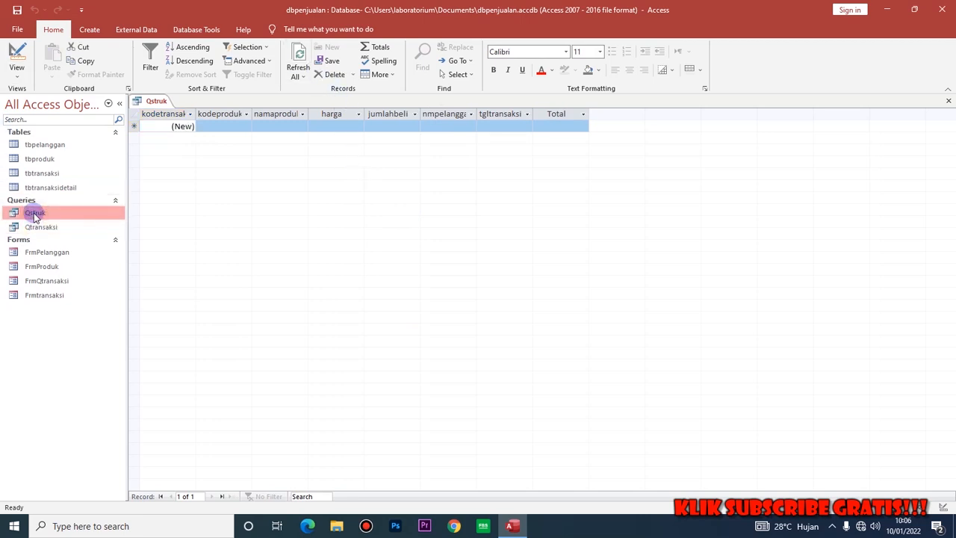
pyautogui.rightClick(154, 102)
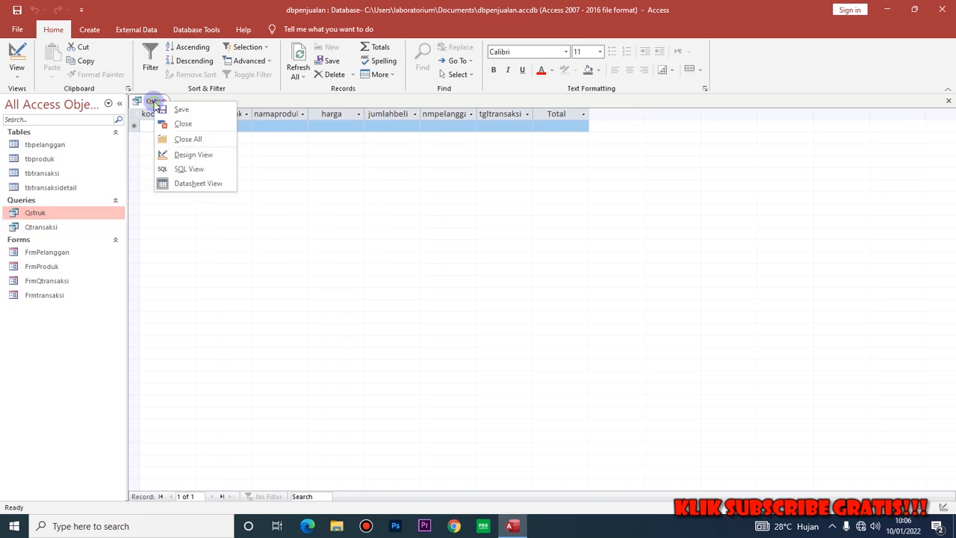
pyautogui.click(187, 139)
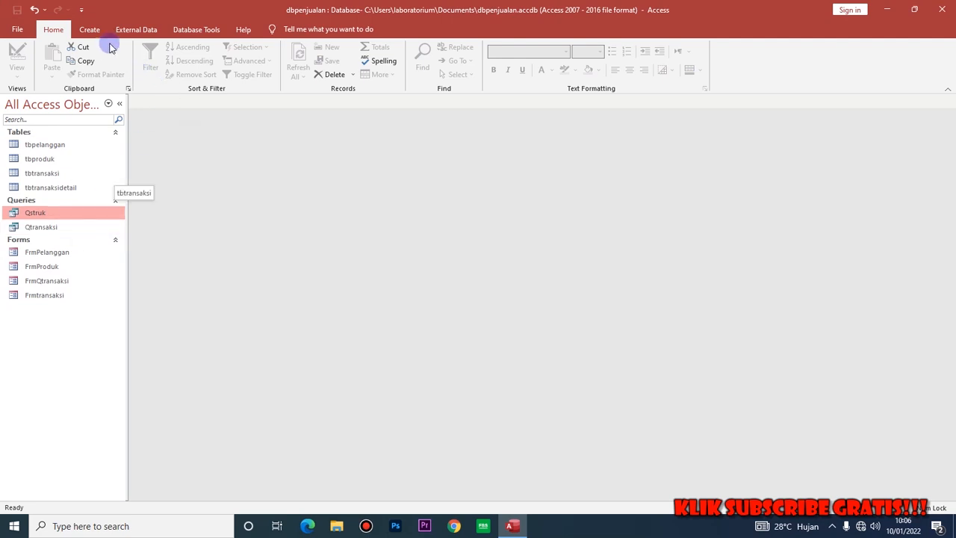
# Step: Create a report from the Qstruk query and switch it to Design view
pyautogui.click(86, 29)
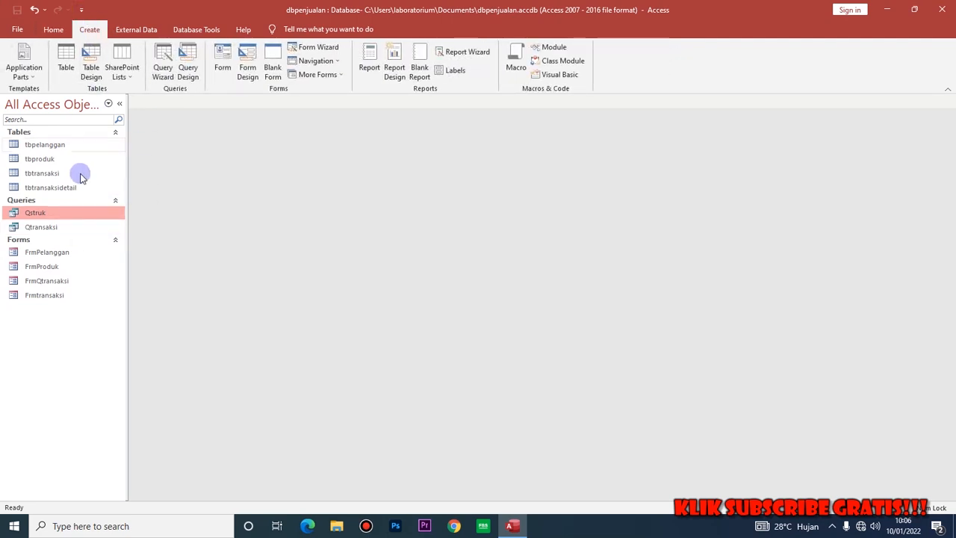
pyautogui.click(370, 56)
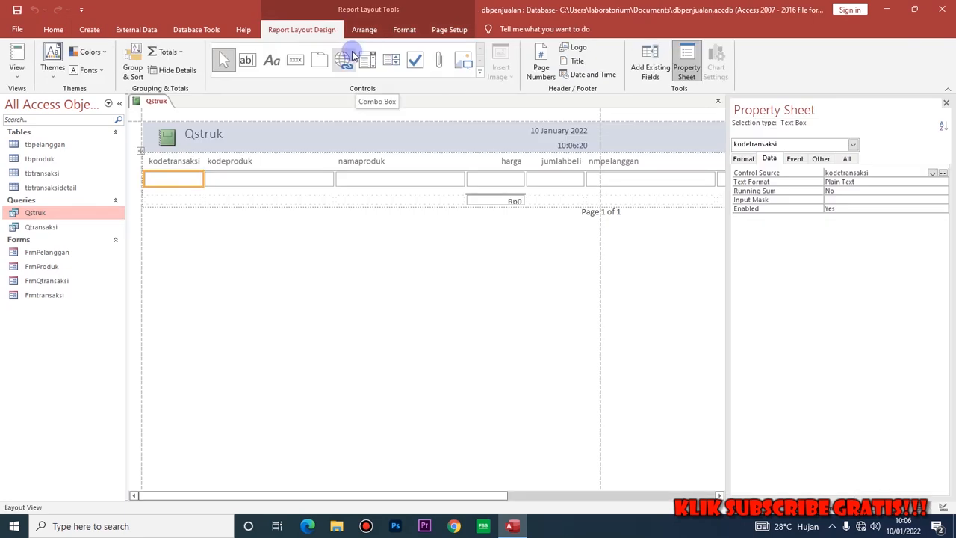
pyautogui.click(16, 67)
pyautogui.click(41, 173)
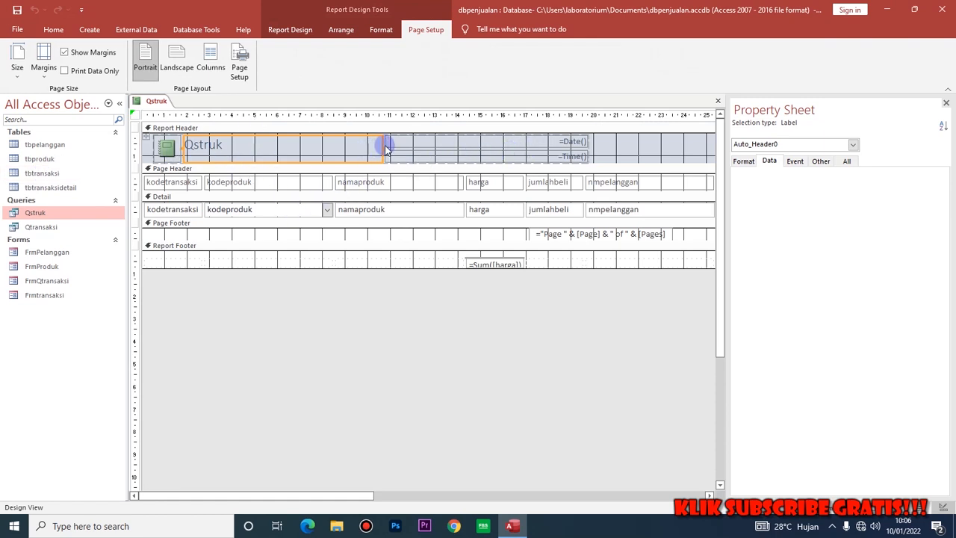
# Step: Remove the layout from all of the report's controls so that each can be selected separately
pyautogui.click(410, 147)
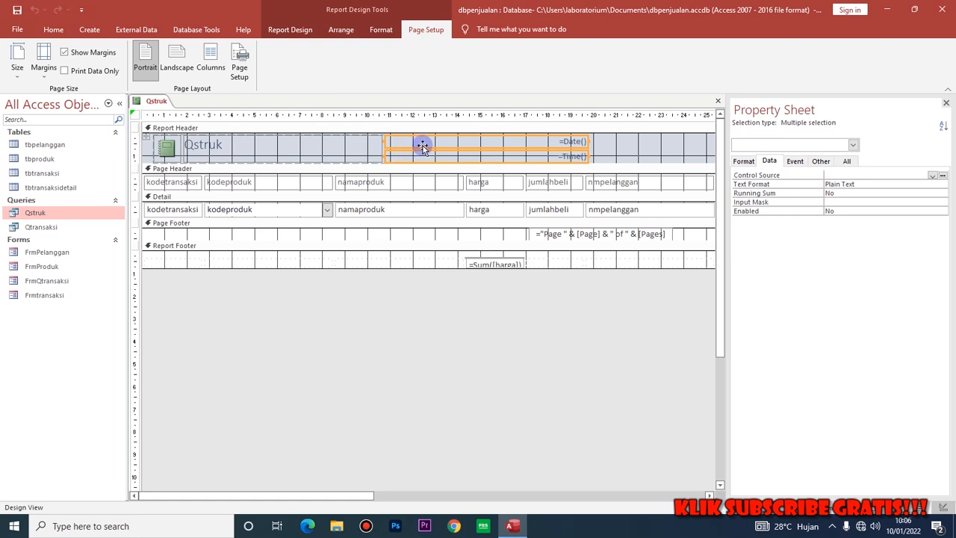
pyautogui.hotkey('ctrl', 'a')
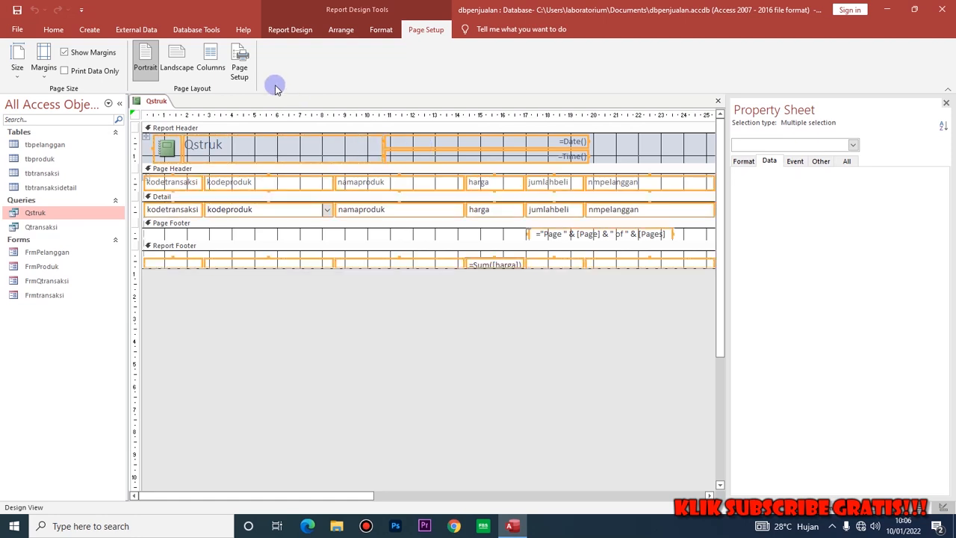
pyautogui.click(342, 30)
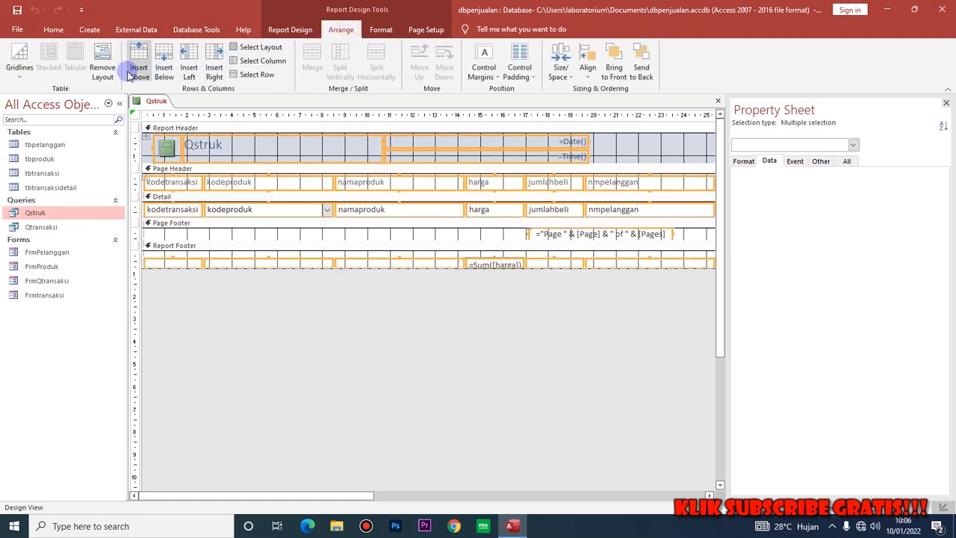
pyautogui.click(105, 71)
pyautogui.click(239, 374)
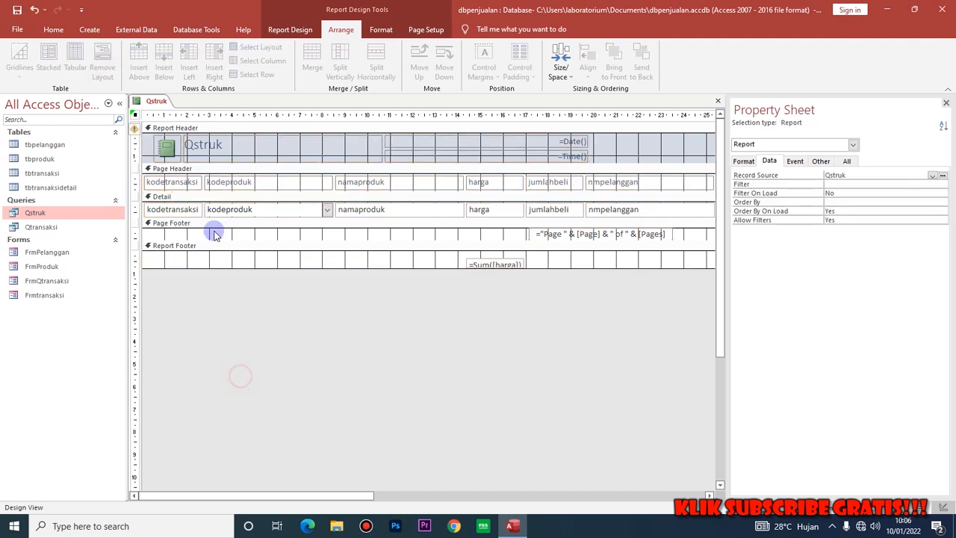
pyautogui.click(219, 187)
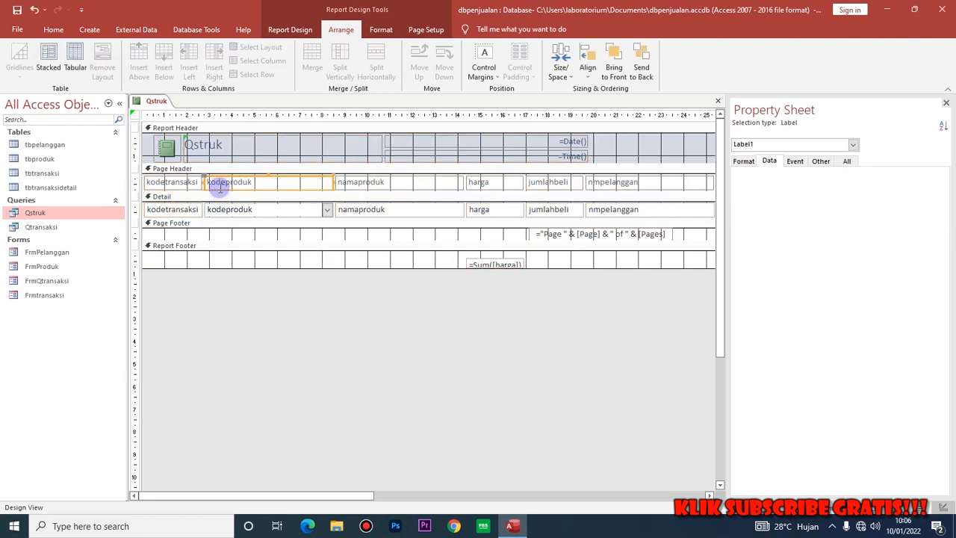
pyautogui.click(375, 187)
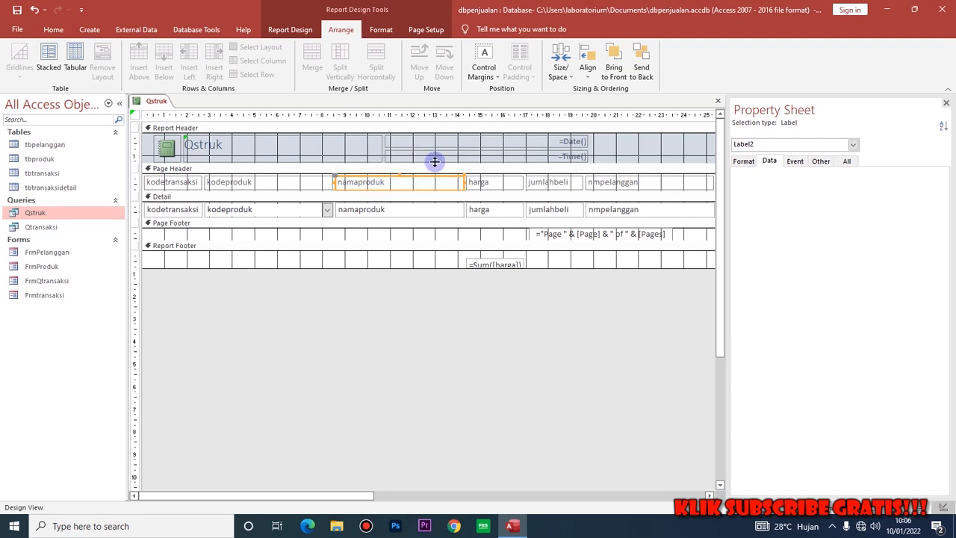
# Step: Delete the date and time controls from the report header
pyautogui.click(485, 135)
pyautogui.press('Delete')
pyautogui.click(487, 152)
pyautogui.press('Delete')
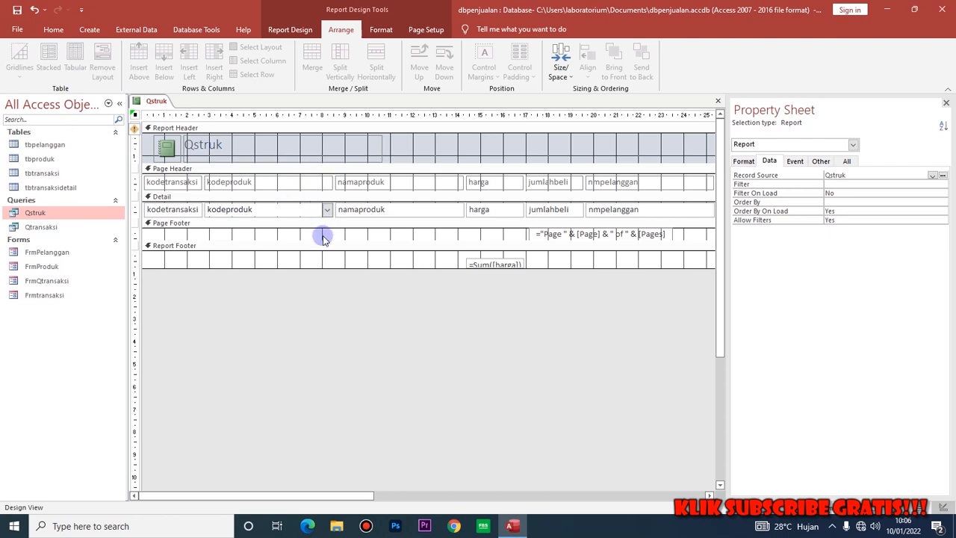
# Step: Delete the harga sum from the report footer and the page number from the page footer, and collapse the page footer section
pyautogui.click(486, 260)
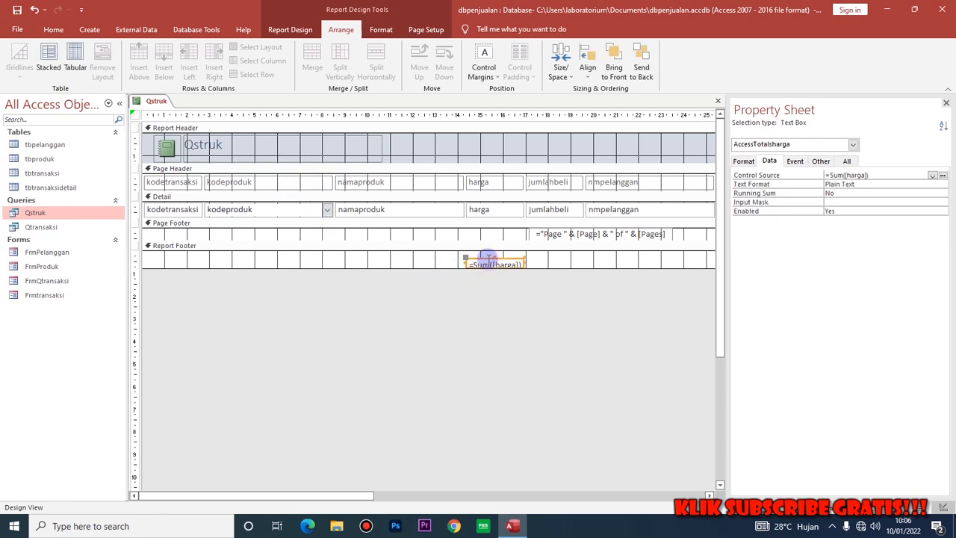
pyautogui.press('Delete')
pyautogui.click(526, 235)
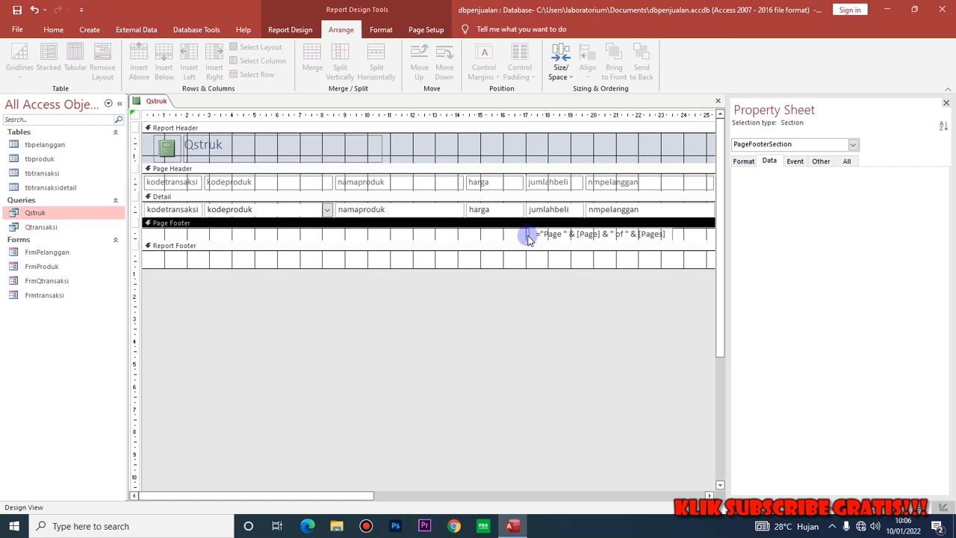
pyautogui.click(528, 236)
pyautogui.click(544, 223)
pyautogui.click(547, 233)
pyautogui.press('Delete')
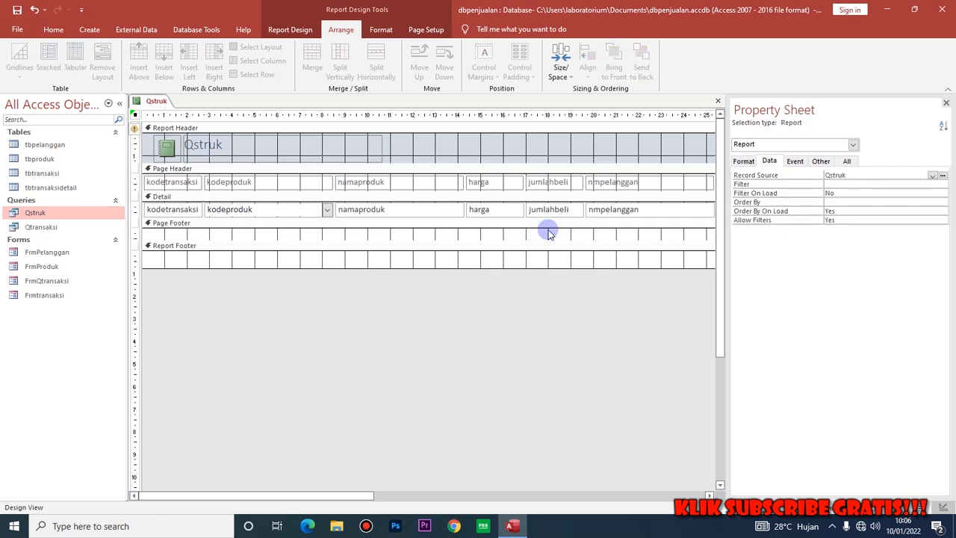
pyautogui.moveTo(529, 241); pyautogui.dragTo(533, 225)
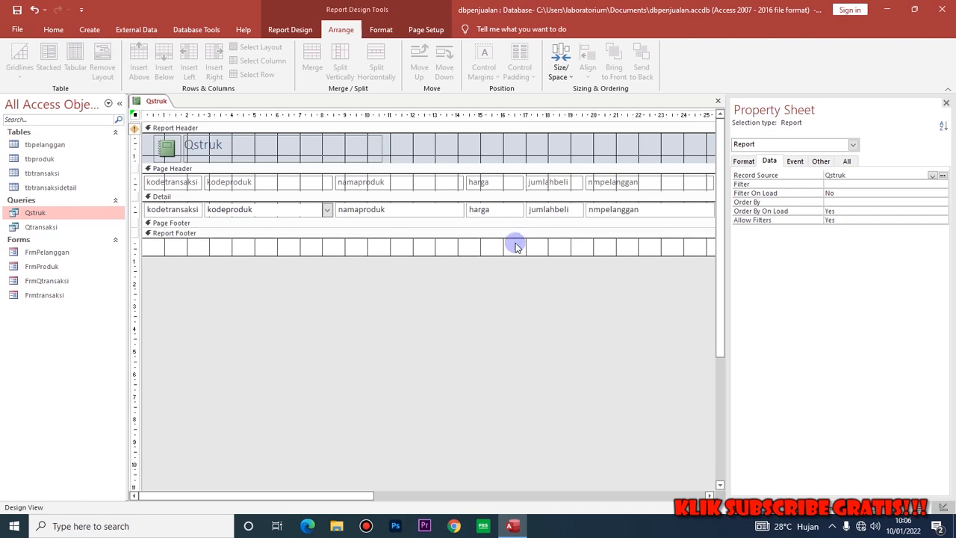
pyautogui.moveTo(374, 496); pyautogui.dragTo(333, 484)
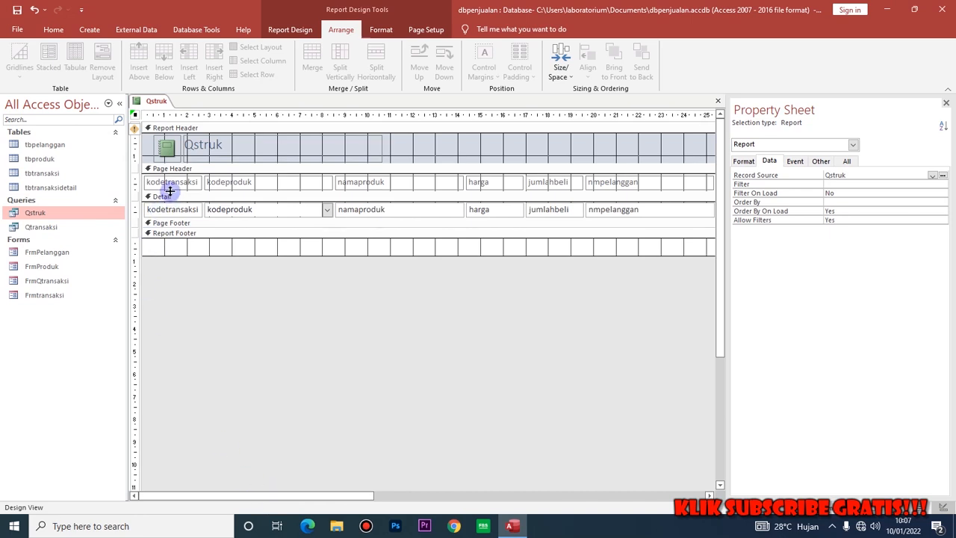
# Step: Change the report header title to PT. ALMAAPRIL
pyautogui.click(206, 148)
pyautogui.click(225, 147)
pyautogui.moveTo(226, 147); pyautogui.dragTo(164, 148)
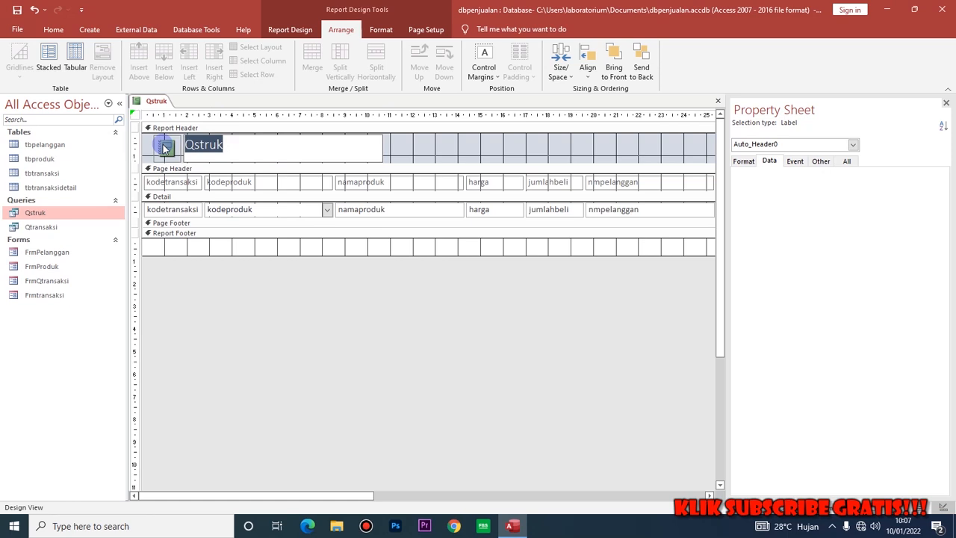
pyautogui.write('PT. ALMAAPRIL')
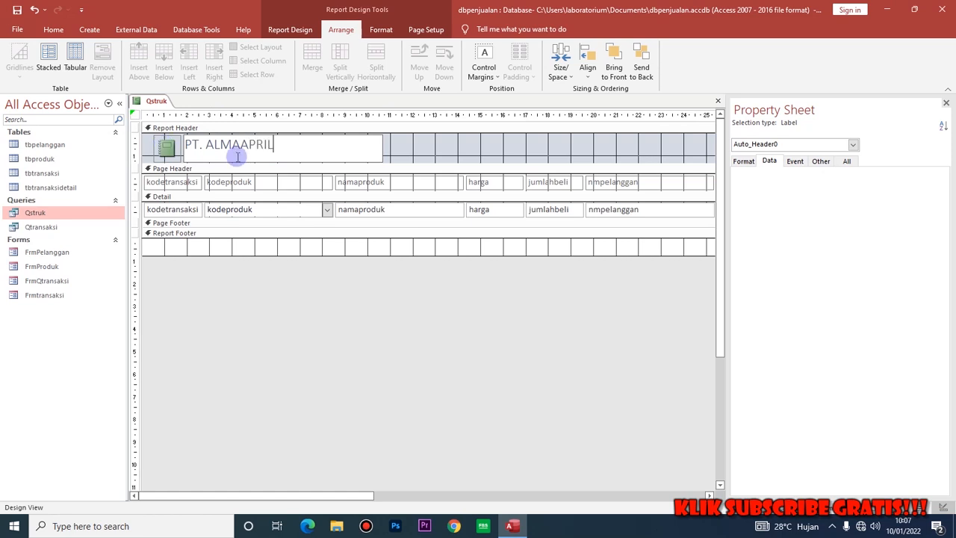
pyautogui.click(290, 304)
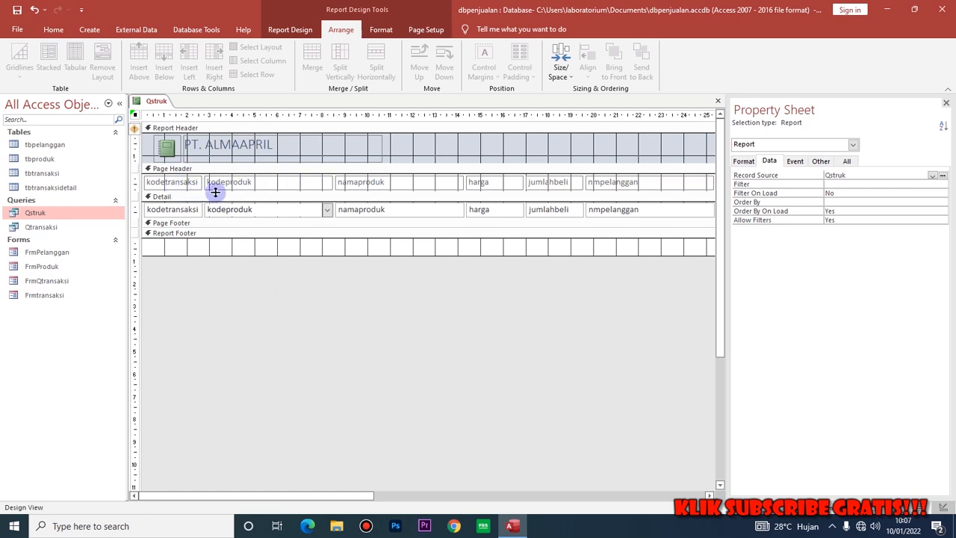
# Step: Enlarge the page header section to about 4.9 cm high and move its row of column labels down to the section's lower edge
pyautogui.moveTo(215, 192); pyautogui.dragTo(222, 282)
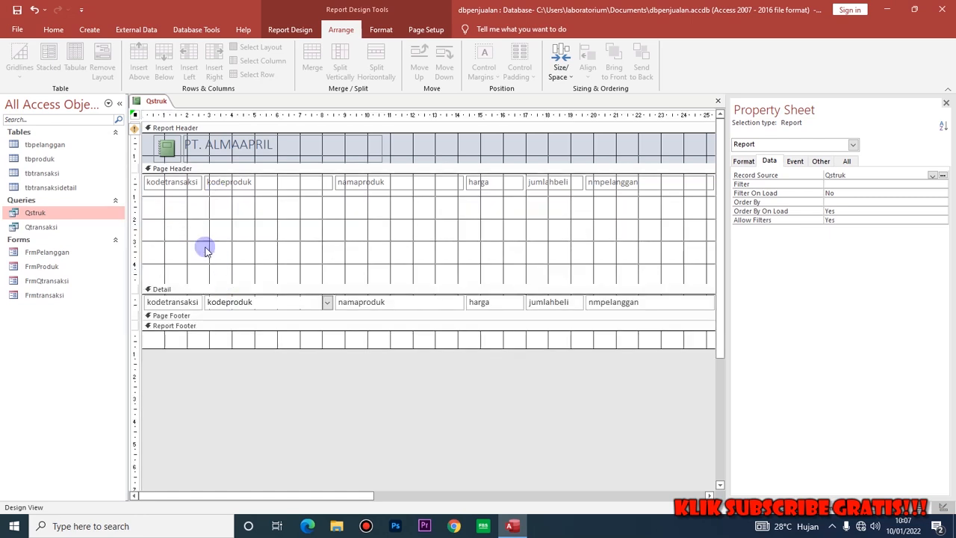
pyautogui.moveTo(170, 189); pyautogui.dragTo(594, 284)
pyautogui.click(644, 247)
pyautogui.moveTo(398, 494); pyautogui.dragTo(234, 490)
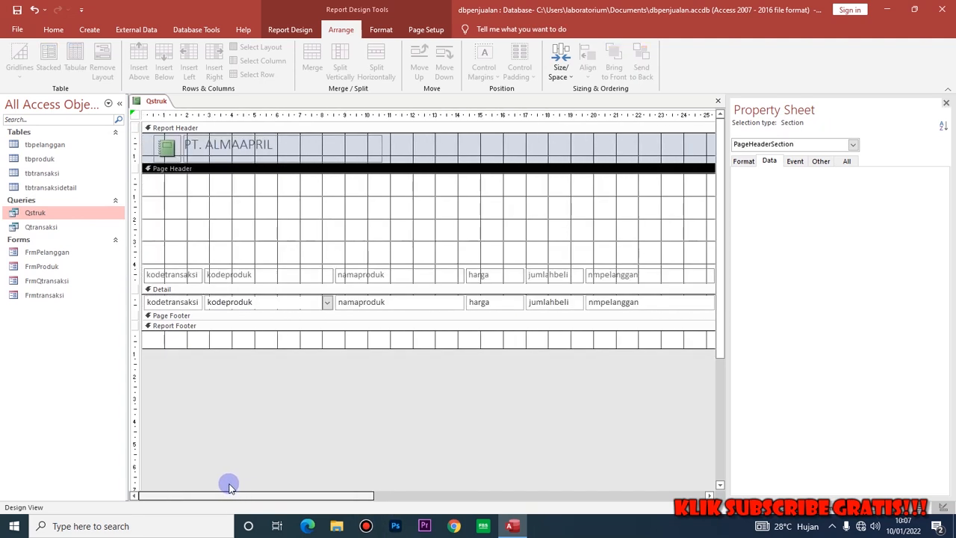
# Step: Move the kodetransaksi label to the start of the page header and place its text box from the detail section beside it
pyautogui.click(160, 271)
pyautogui.moveTo(145, 267); pyautogui.dragTo(149, 186)
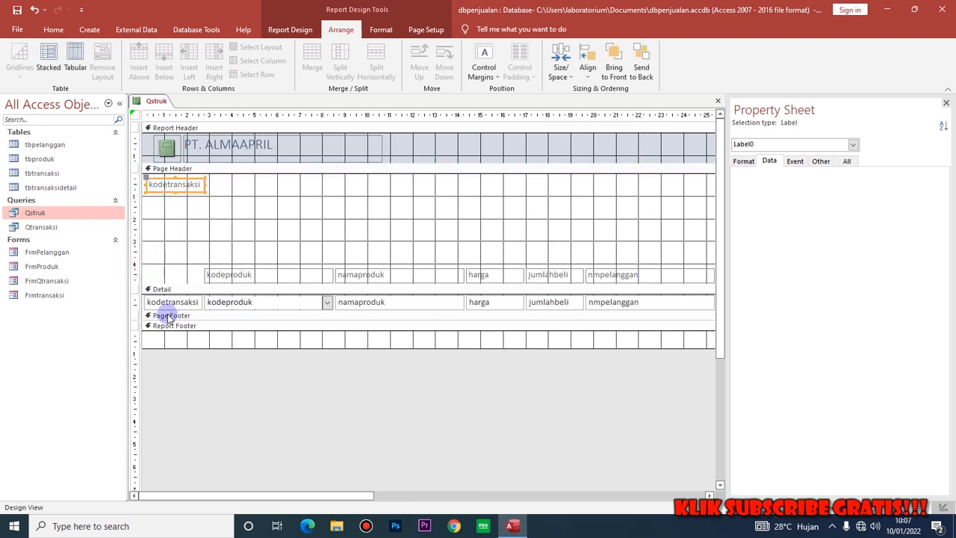
pyautogui.click(148, 299)
pyautogui.moveTo(146, 298); pyautogui.dragTo(194, 302)
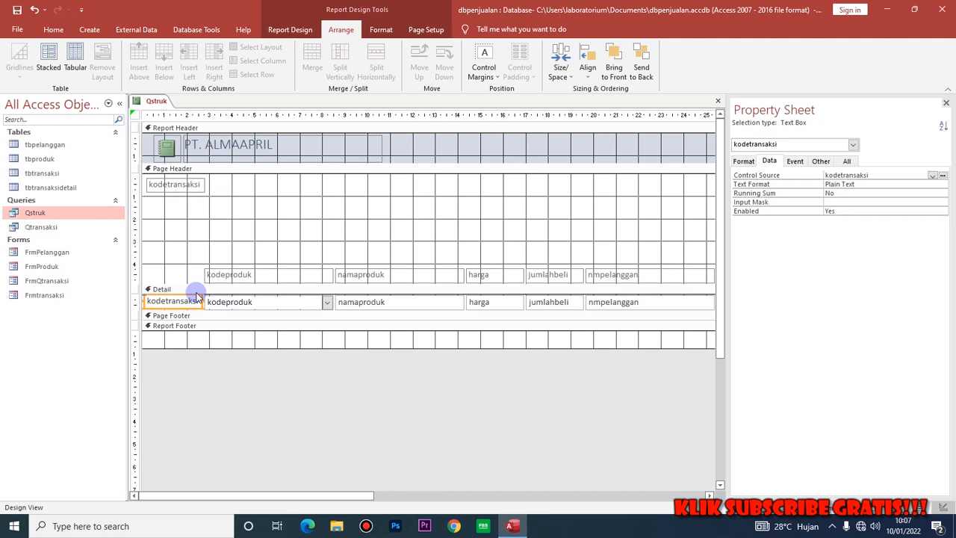
pyautogui.click(194, 293)
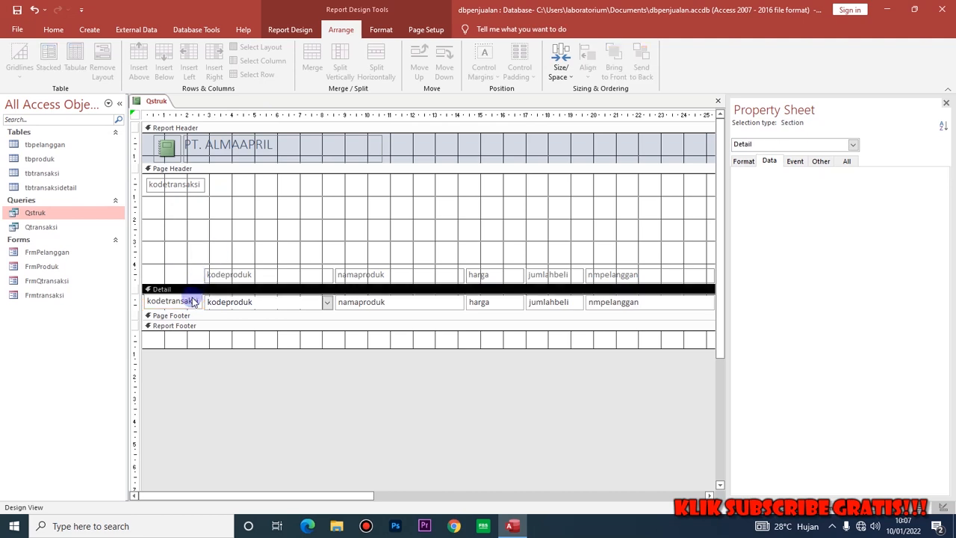
pyautogui.click(194, 300)
pyautogui.moveTo(195, 298); pyautogui.dragTo(262, 183)
pyautogui.click(301, 220)
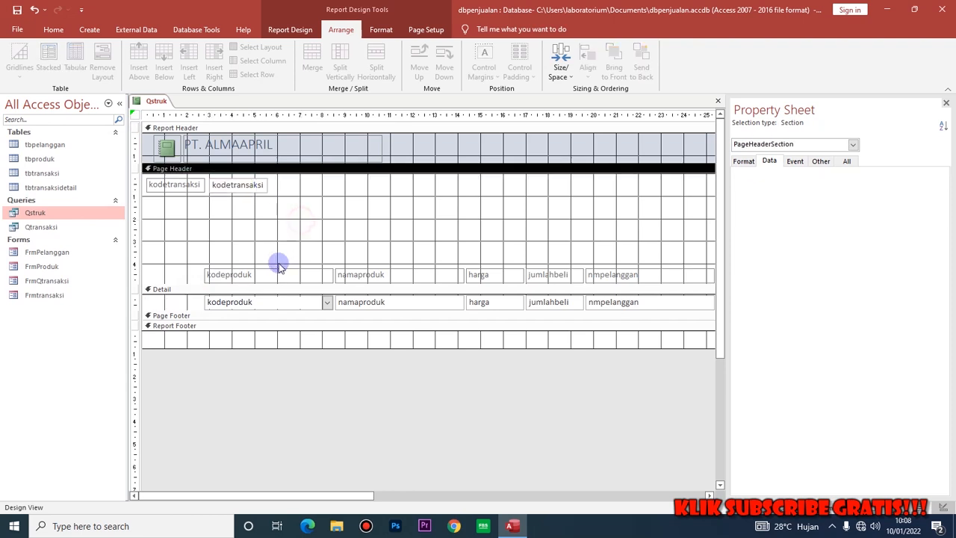
# Step: Narrow the kodeproduk column to about 2.3 cm at the report's edge, and move namaproduk beside it, narrowed to about 3.4 cm
pyautogui.click(202, 274)
pyautogui.keyDown('shift'); pyautogui.click(269, 304); pyautogui.keyUp('shift')
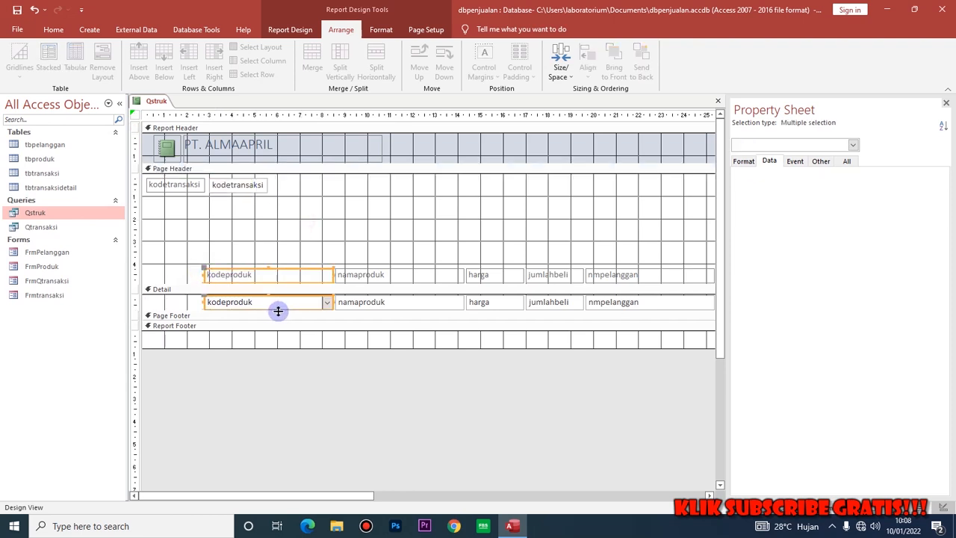
pyautogui.moveTo(332, 275); pyautogui.dragTo(157, 267)
pyautogui.click(301, 275)
pyautogui.moveTo(332, 271); pyautogui.dragTo(437, 305)
pyautogui.moveTo(351, 267); pyautogui.dragTo(214, 269)
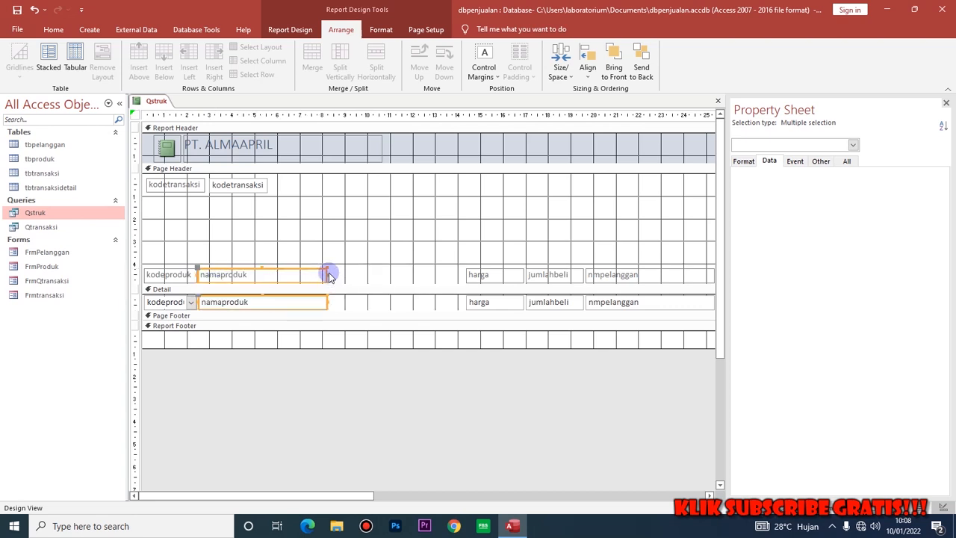
pyautogui.moveTo(327, 276); pyautogui.dragTo(277, 273)
# Step: Move the harga and jumlahbeli columns, labels and fields together, directly after the namaproduk column
pyautogui.click(446, 273)
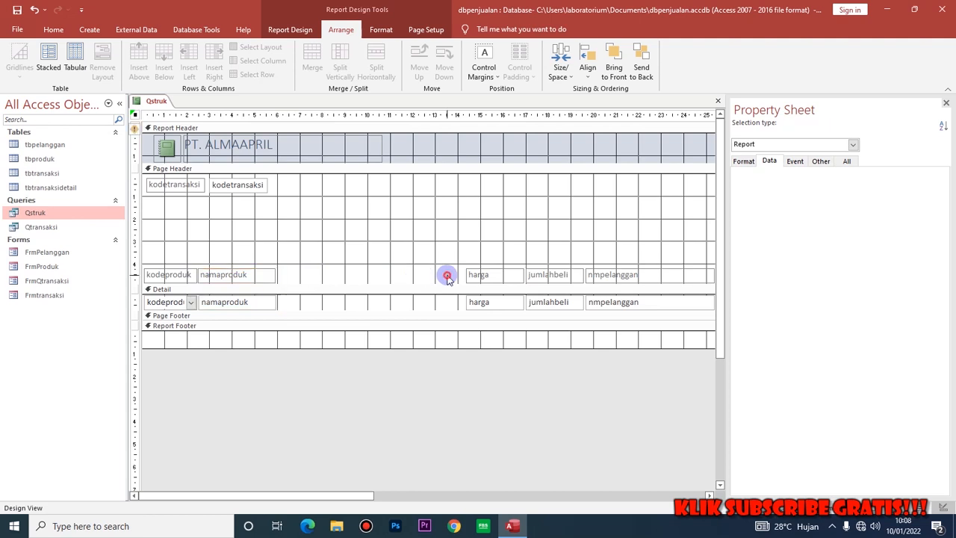
pyautogui.moveTo(505, 298); pyautogui.dragTo(507, 301)
pyautogui.moveTo(485, 269); pyautogui.dragTo(330, 274)
pyautogui.click(452, 273)
pyautogui.moveTo(515, 276); pyautogui.dragTo(565, 306)
pyautogui.moveTo(544, 271); pyautogui.dragTo(323, 274)
# Step: Change the caption of the jumlahbeli column label to Qty
pyautogui.click(375, 273)
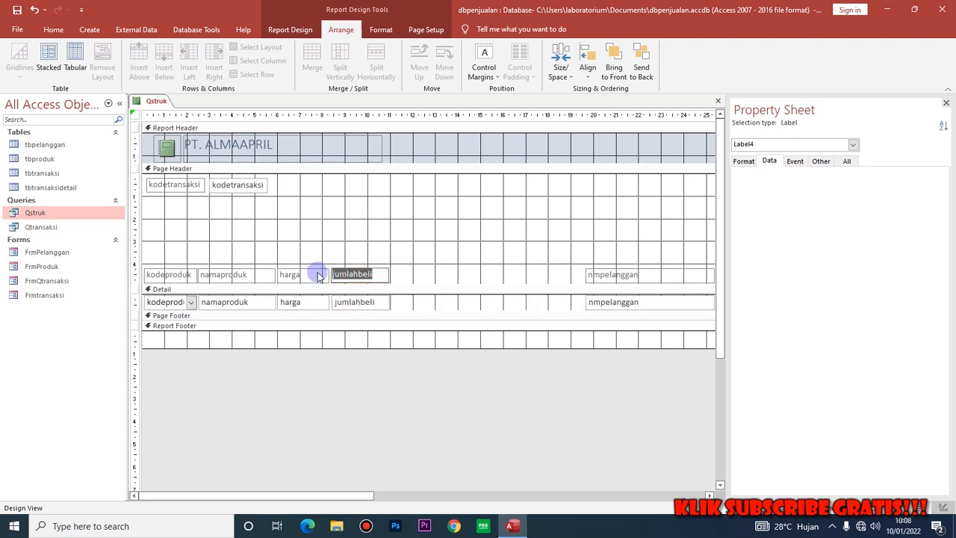
pyautogui.write('qTY')
pyautogui.moveTo(355, 274); pyautogui.dragTo(289, 270)
pyautogui.write('Qty')
pyautogui.click(394, 254)
# Step: Narrow the Qty label and the jumlahbeli field below it together to about 1.2 cm
pyautogui.click(387, 277)
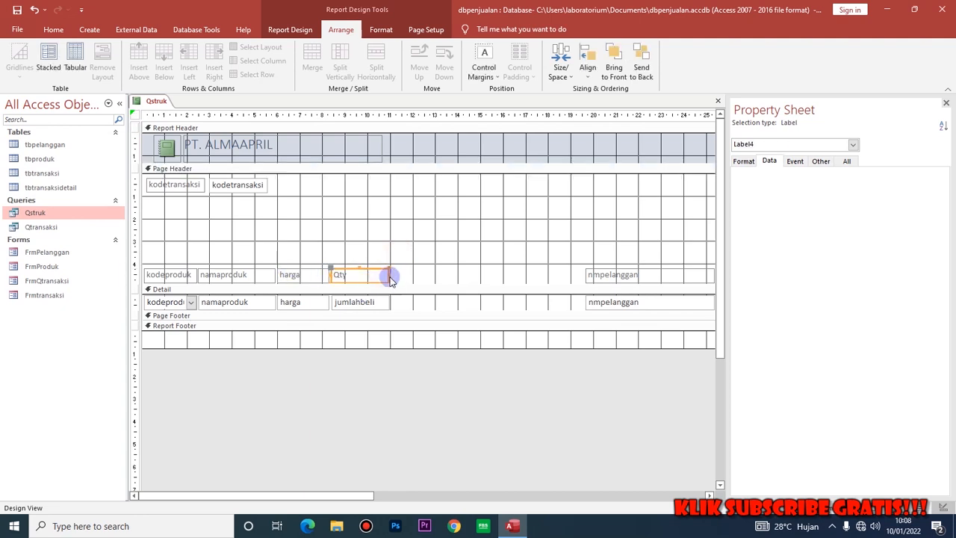
pyautogui.moveTo(389, 275); pyautogui.dragTo(358, 278)
pyautogui.hotkey('ctrl', 'z')
pyautogui.keyDown('shift'); pyautogui.click(377, 300); pyautogui.keyUp('shift')
pyautogui.moveTo(388, 275); pyautogui.dragTo(357, 274)
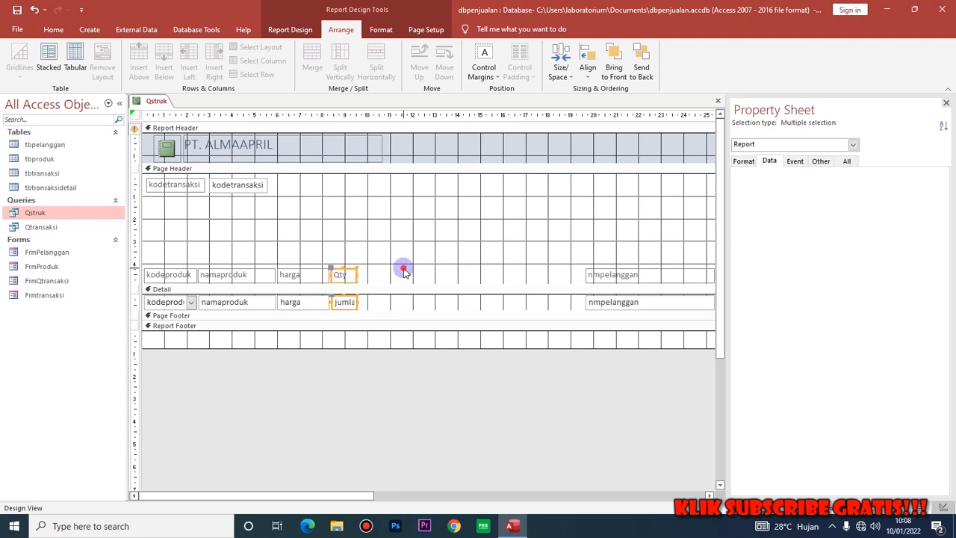
# Step: Move the nmpelanggan label under the kodetransaksi label in the page header
pyautogui.click(569, 284)
pyautogui.moveTo(574, 276); pyautogui.dragTo(634, 305)
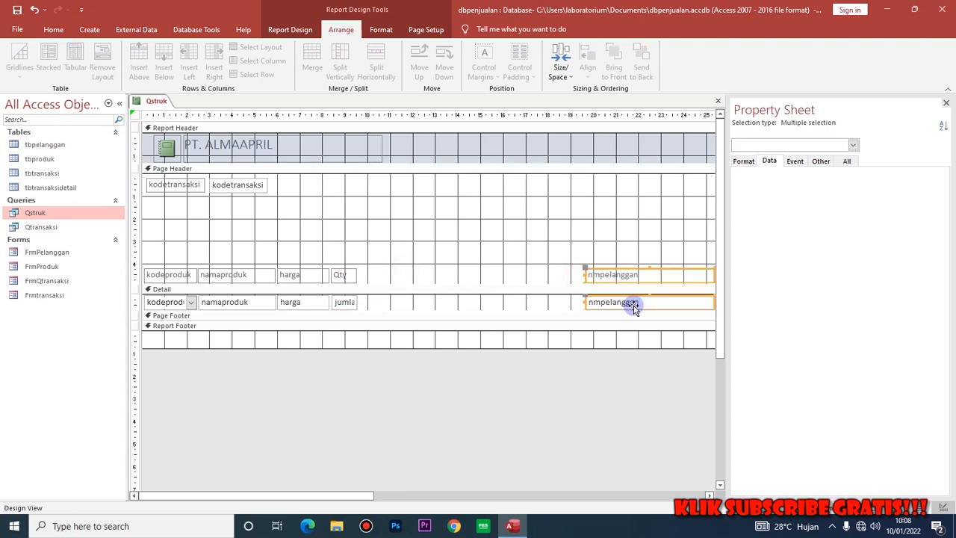
pyautogui.moveTo(610, 270); pyautogui.dragTo(147, 199)
pyautogui.click(569, 253)
pyautogui.click(552, 270)
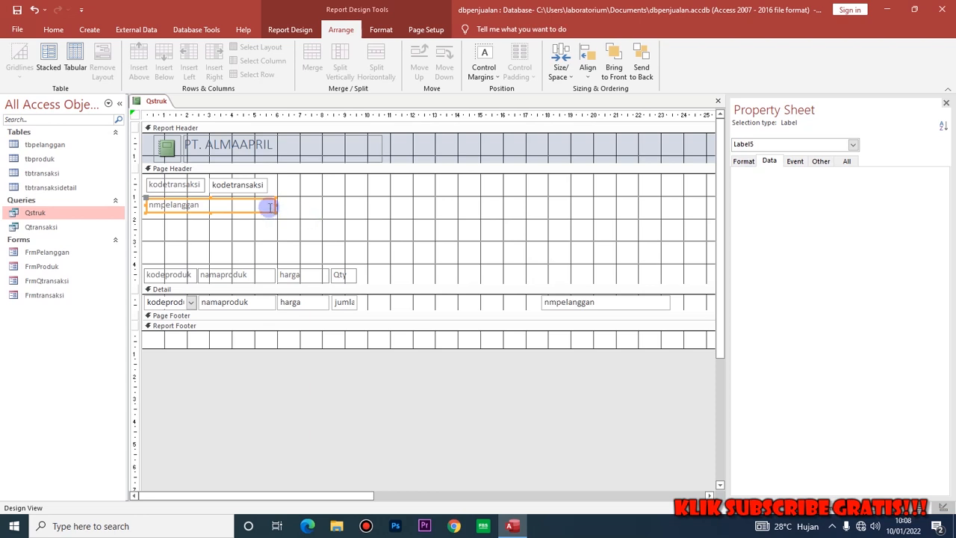
# Step: Change the nmpelanggan label's caption to Member and narrow it to match the kodetransaksi label above
pyautogui.click(199, 207)
pyautogui.moveTo(199, 207); pyautogui.dragTo(135, 203)
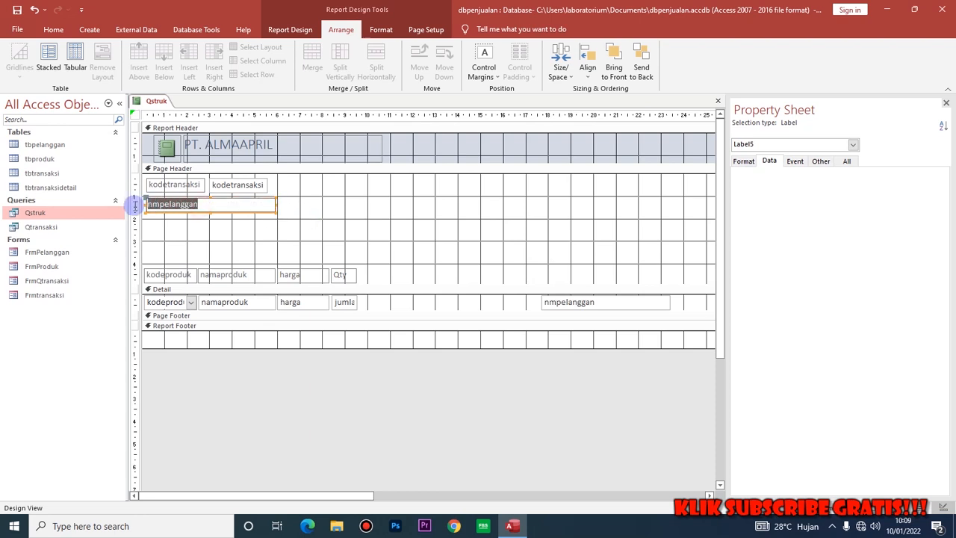
pyautogui.write('Membe')
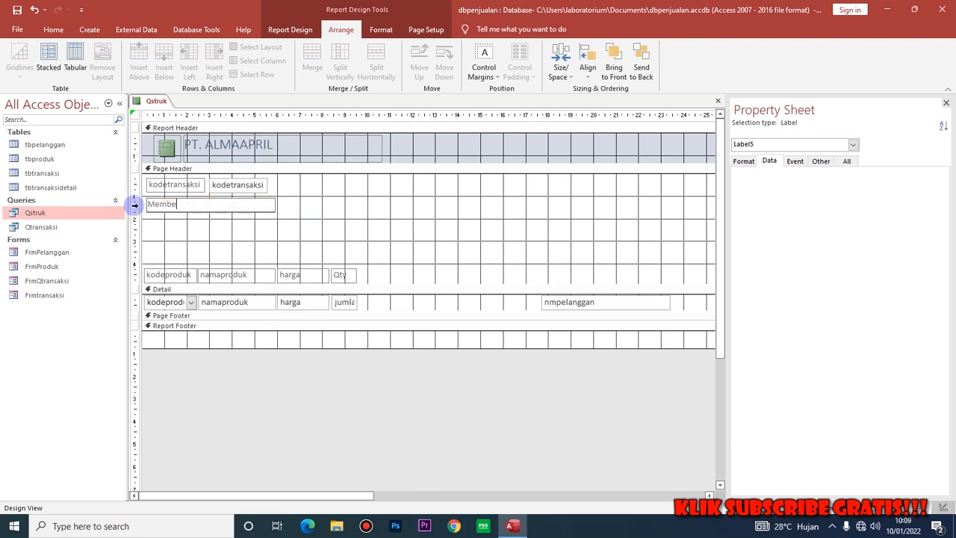
pyautogui.write('r')
pyautogui.click(210, 219)
pyautogui.click(273, 205)
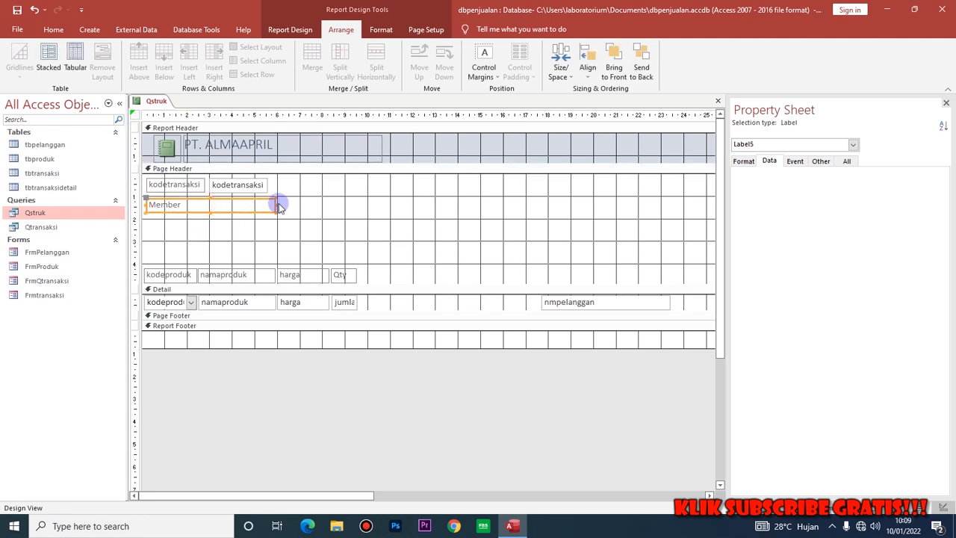
pyautogui.moveTo(277, 207); pyautogui.dragTo(207, 206)
pyautogui.click(274, 220)
# Step: Move the nmpelanggan field from the detail section beside the Member label and narrow it to about 4 cm
pyautogui.click(568, 301)
pyautogui.moveTo(569, 296); pyautogui.dragTo(239, 198)
pyautogui.moveTo(337, 205); pyautogui.dragTo(300, 205)
pyautogui.click(370, 216)
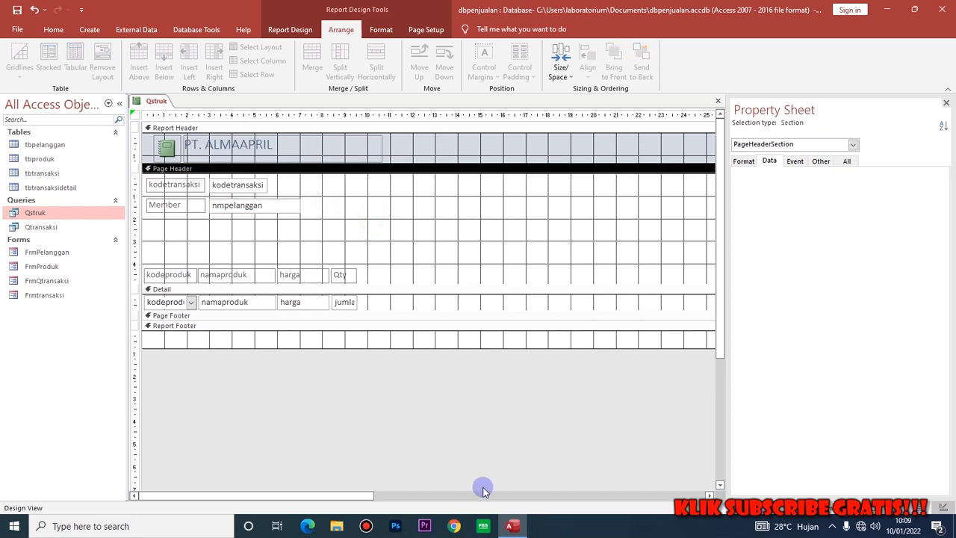
# Step: Move the tgltransaksi label and its field side by side into the free area of the page header
pyautogui.moveTo(373, 499); pyautogui.dragTo(457, 502)
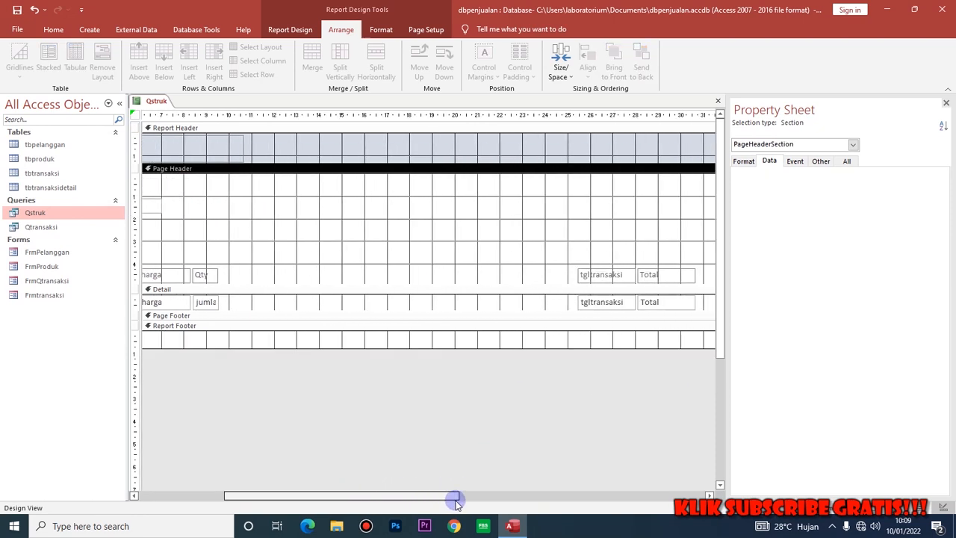
pyautogui.click(589, 273)
pyautogui.moveTo(581, 270); pyautogui.dragTo(251, 222)
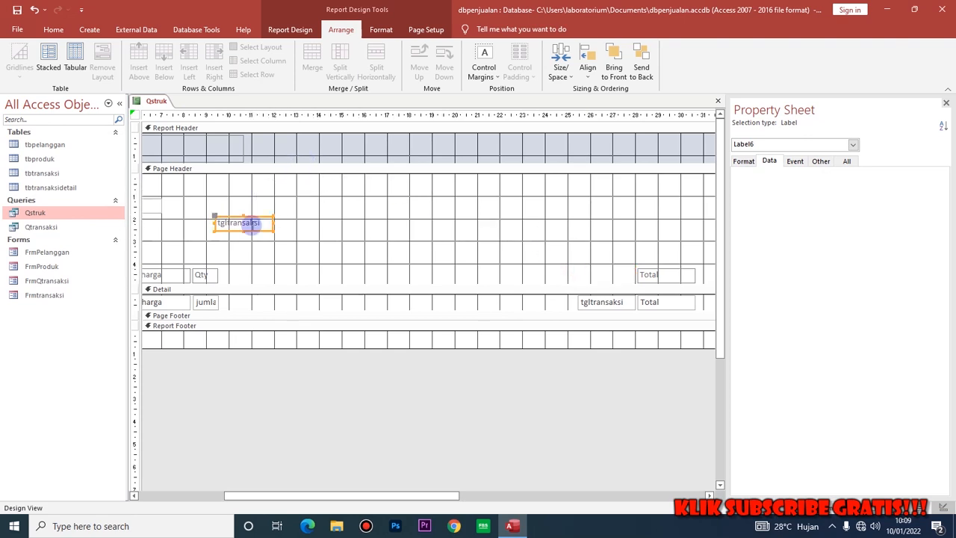
pyautogui.click(593, 306)
pyautogui.moveTo(587, 297); pyautogui.dragTo(283, 217)
# Step: Move the Total label and field toward the Qty column and reduce the report width to about 15.3 cm
pyautogui.moveTo(632, 266); pyautogui.dragTo(343, 275)
pyautogui.moveTo(437, 495); pyautogui.dragTo(623, 495)
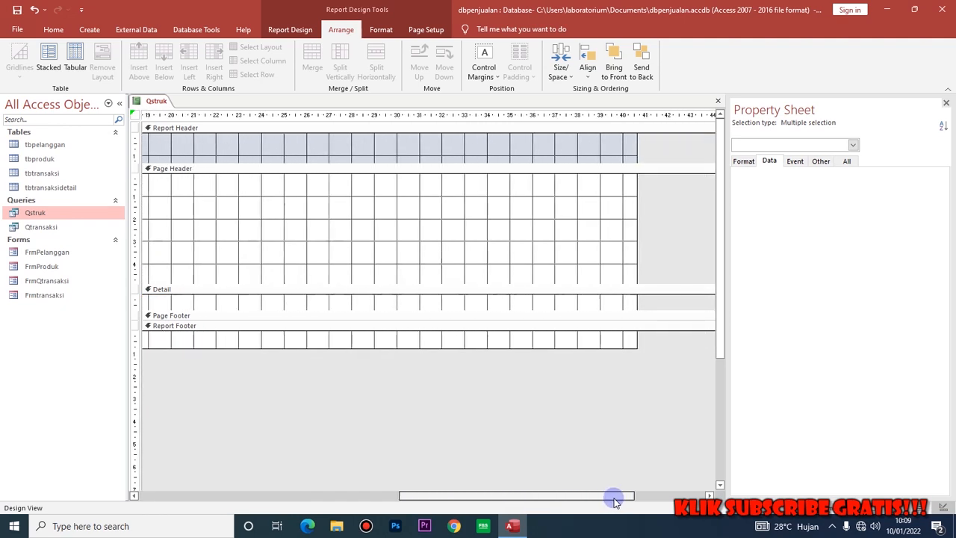
pyautogui.moveTo(635, 227); pyautogui.dragTo(195, 212)
pyautogui.moveTo(477, 497); pyautogui.dragTo(164, 496)
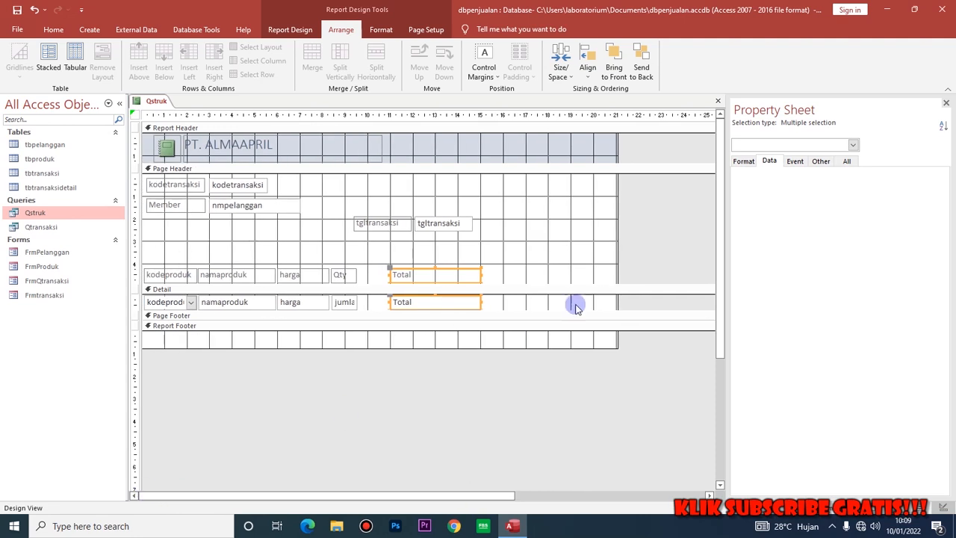
pyautogui.moveTo(616, 247); pyautogui.dragTo(487, 246)
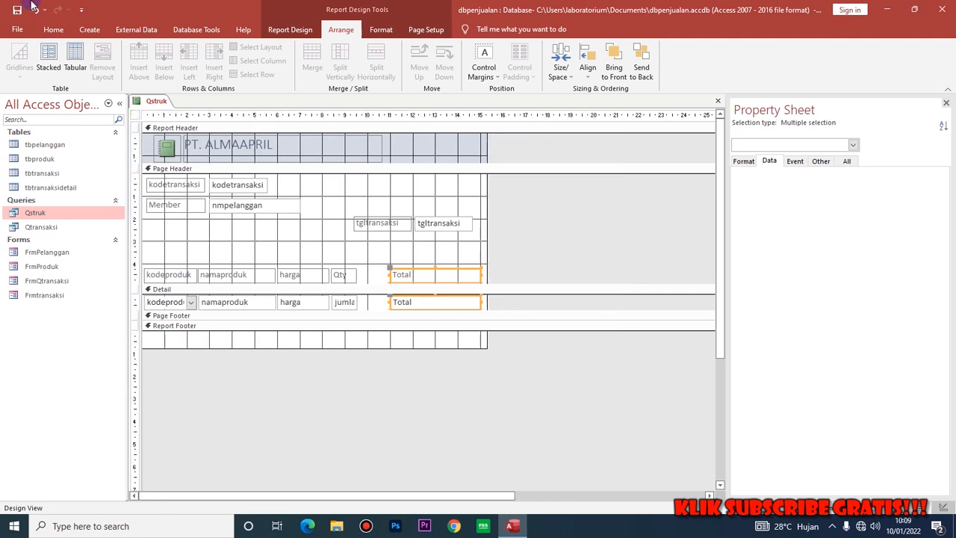
# Step: Delete the tgltransaksi label and move the tgltransaksi field up in line with kodetransaksi in the page header
pyautogui.click(362, 221)
pyautogui.moveTo(362, 221); pyautogui.dragTo(368, 182)
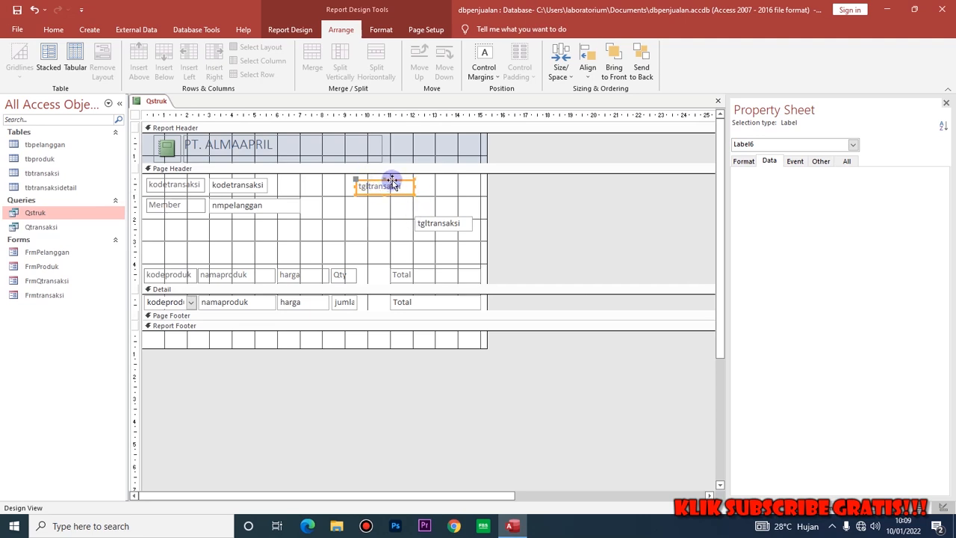
pyautogui.press('Delete')
pyautogui.click(418, 217)
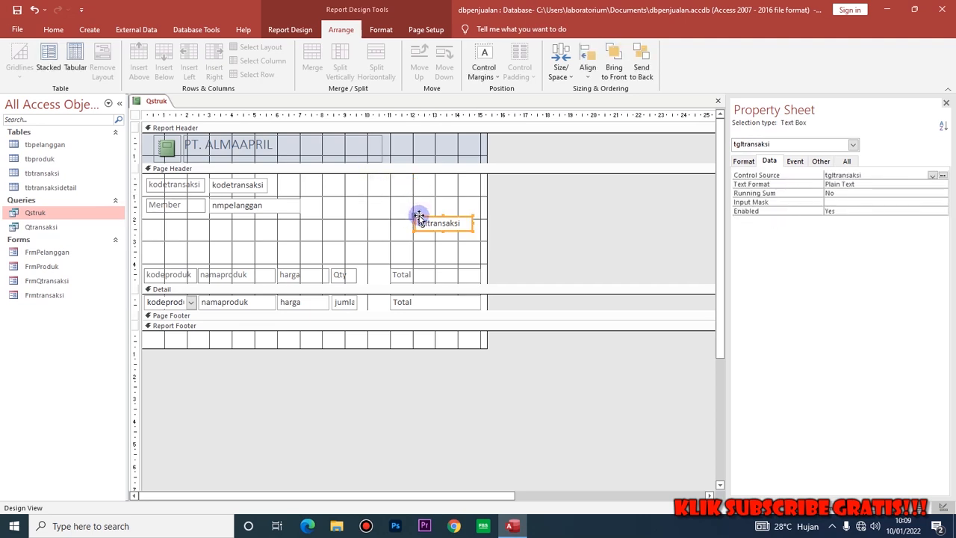
pyautogui.moveTo(419, 216); pyautogui.dragTo(416, 176)
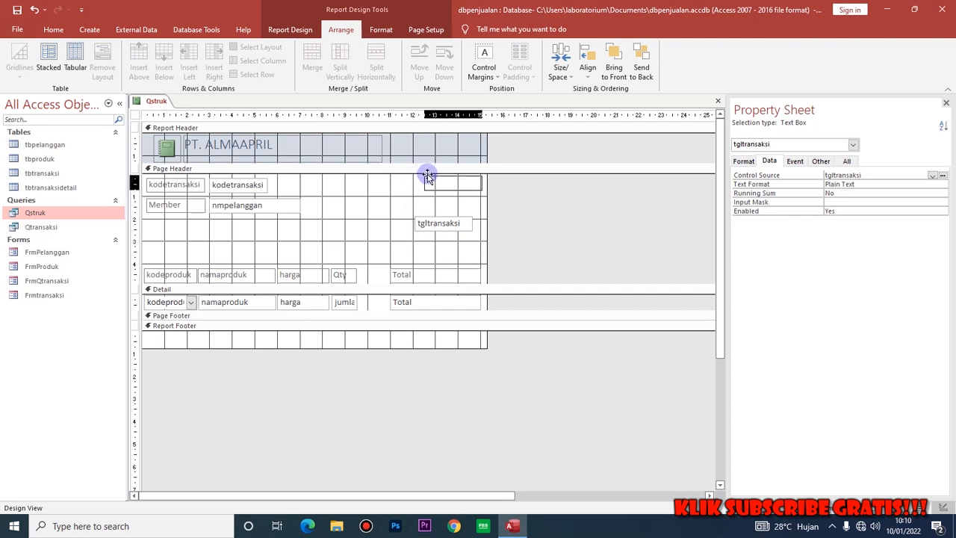
pyautogui.moveTo(426, 176); pyautogui.dragTo(366, 180)
pyautogui.click(398, 187)
pyautogui.click(404, 183)
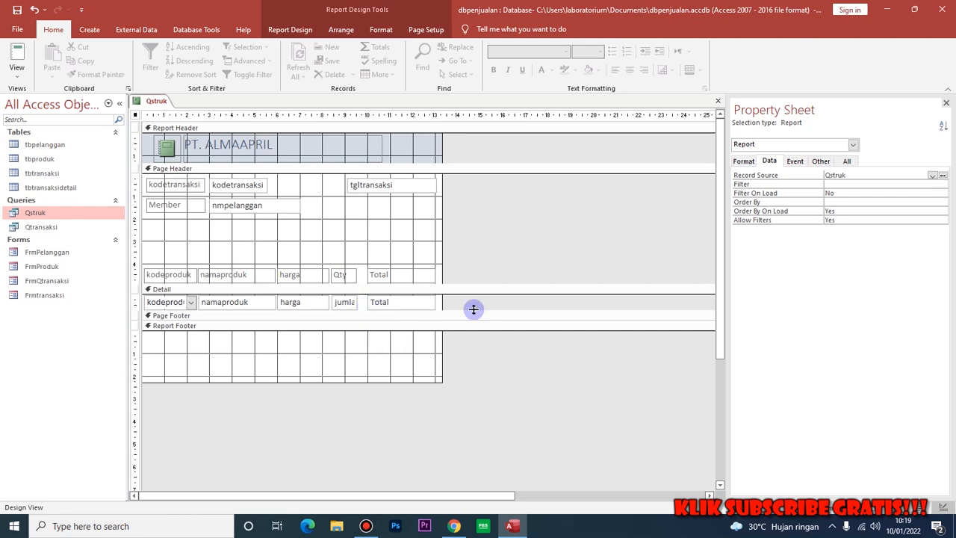
# Step: Add a Sum of the Total field to the report footer and reduce the footer's height to about 1 cm
pyautogui.click(405, 307)
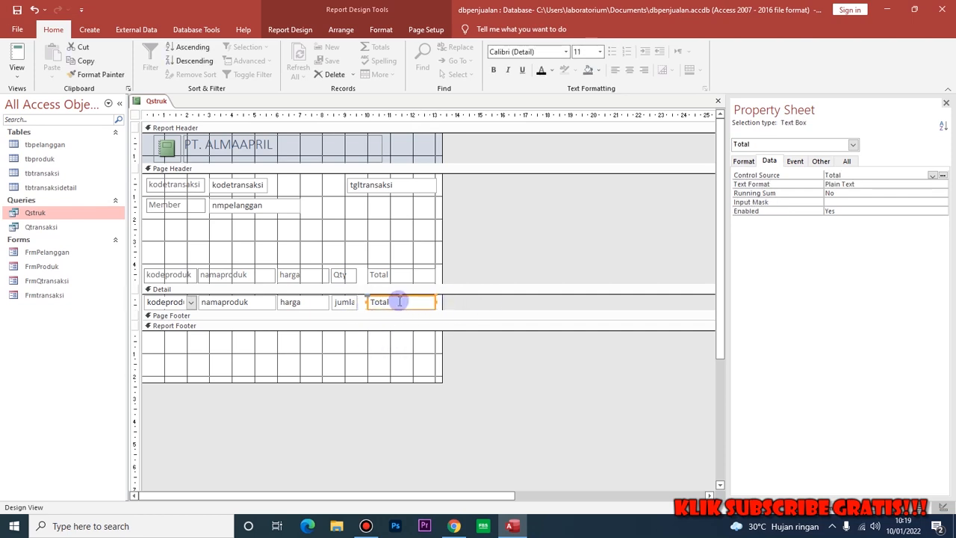
pyautogui.click(303, 34)
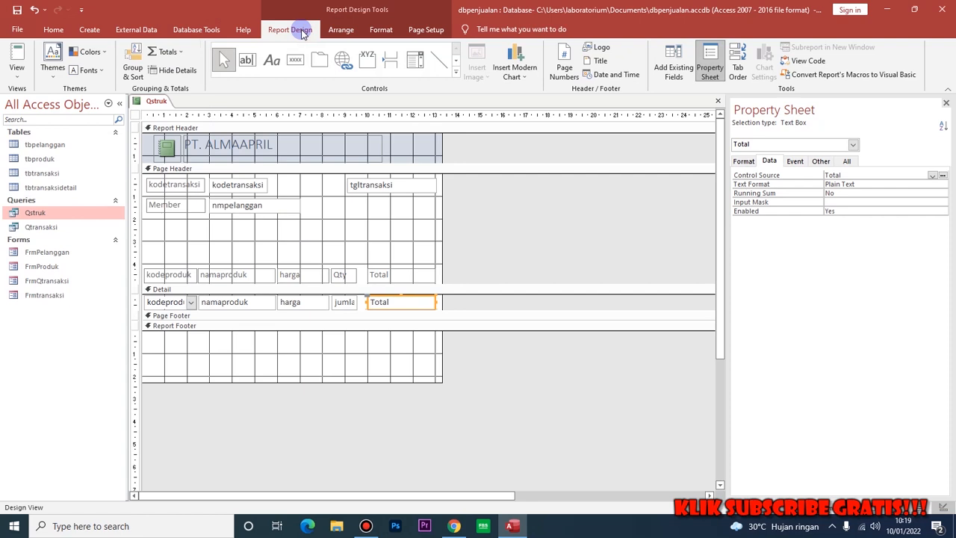
pyautogui.click(166, 51)
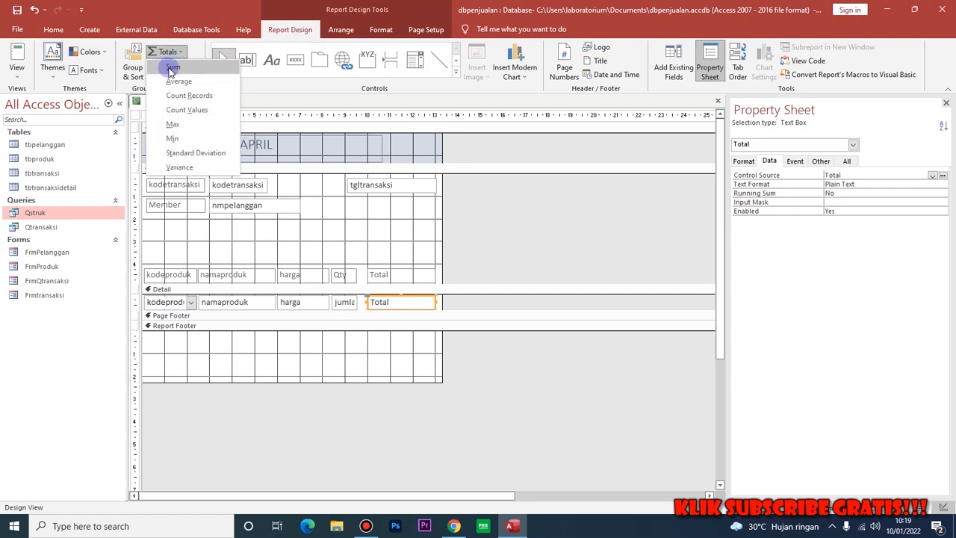
pyautogui.click(171, 69)
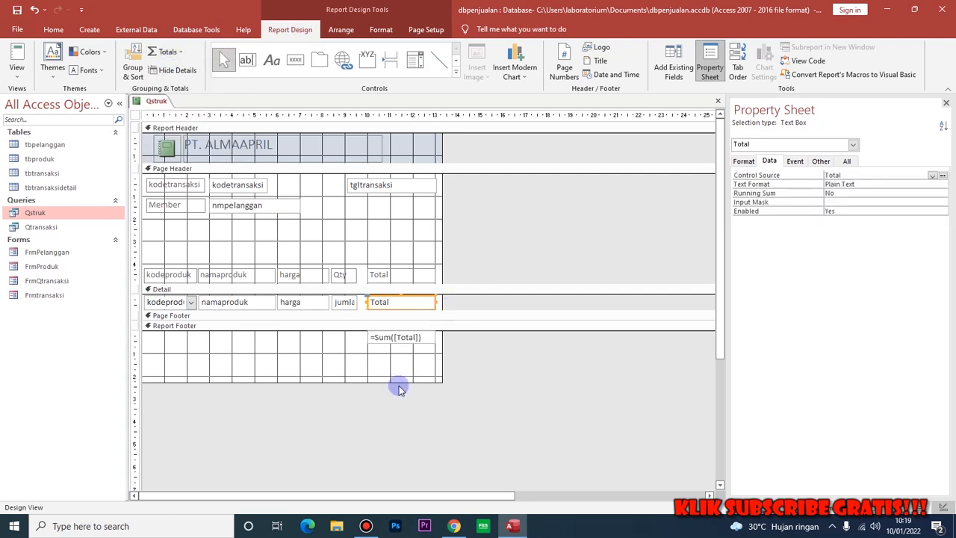
pyautogui.moveTo(396, 386); pyautogui.dragTo(394, 353)
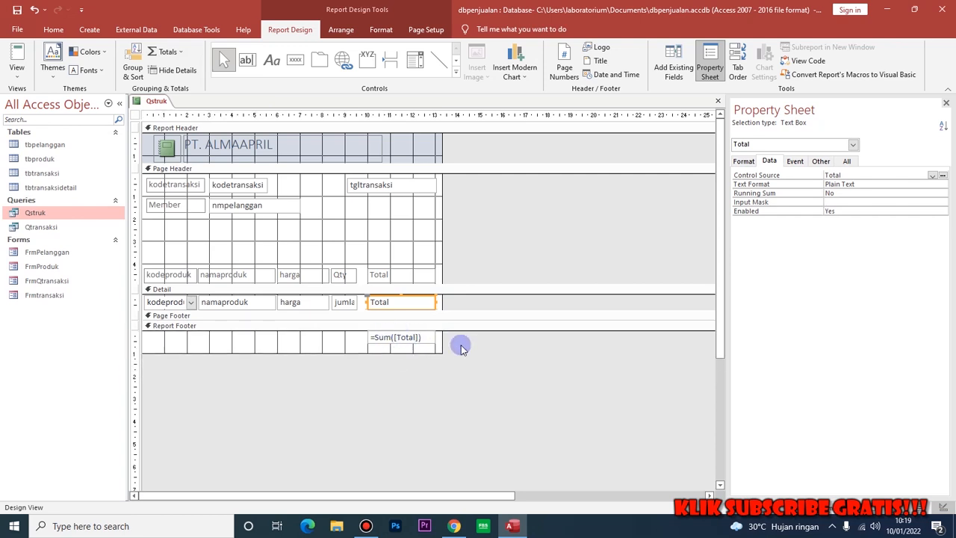
# Step: Add a label reading Total Pembayaran in the report footer and align it beside the Total sum
pyautogui.click(271, 64)
pyautogui.click(306, 344)
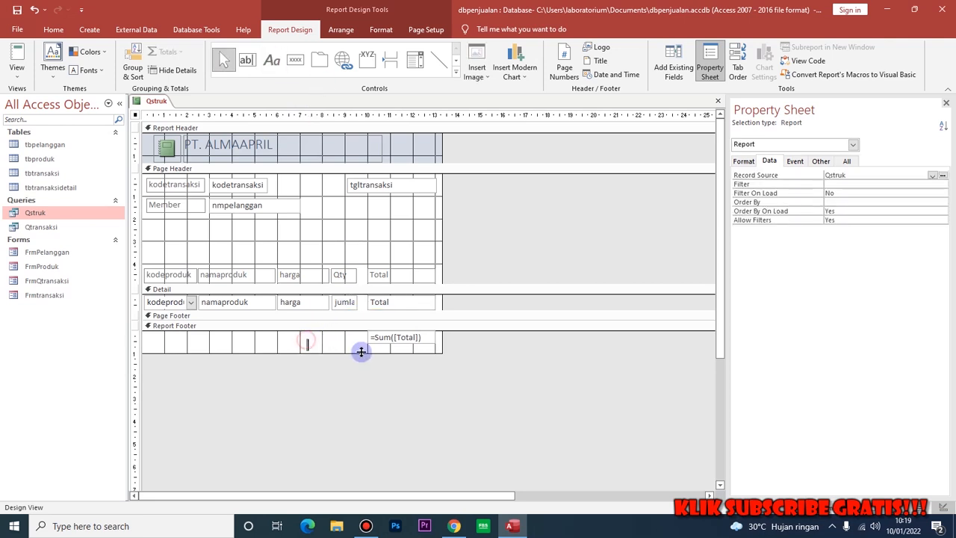
pyautogui.write('Total Pembayaran')
pyautogui.click(275, 337)
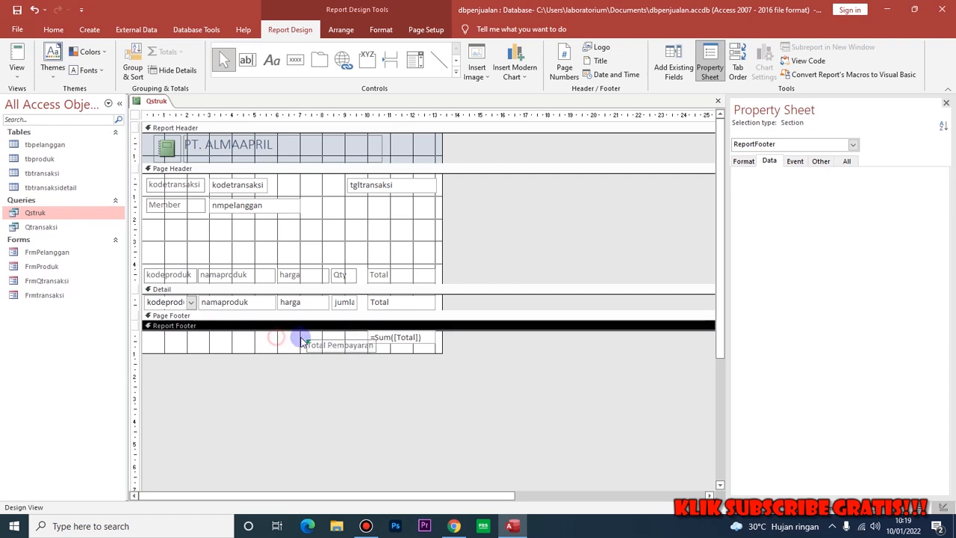
pyautogui.click(314, 342)
pyautogui.moveTo(305, 342); pyautogui.dragTo(289, 330)
pyautogui.click(316, 359)
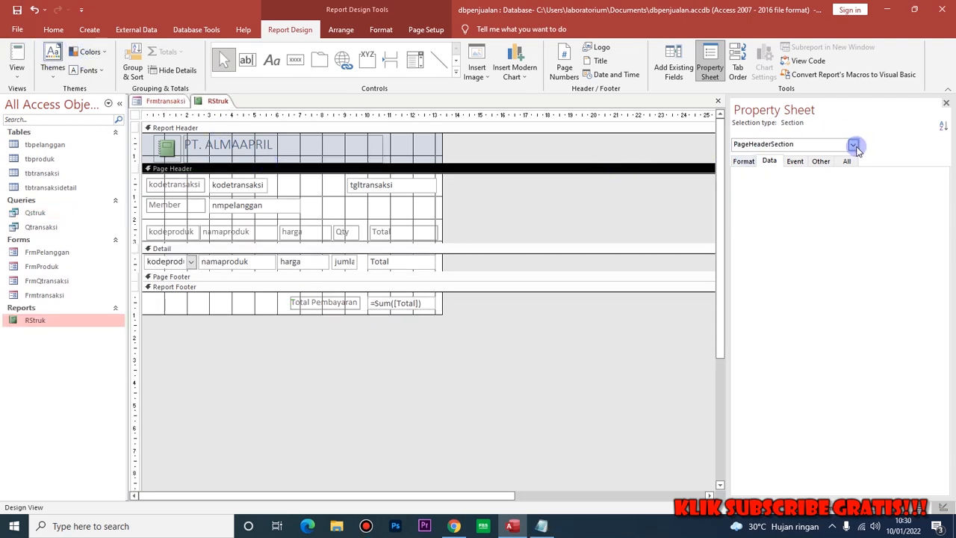
# Step: Set the Pop Up and Modal properties of the RStruk report to Yes
pyautogui.click(854, 145)
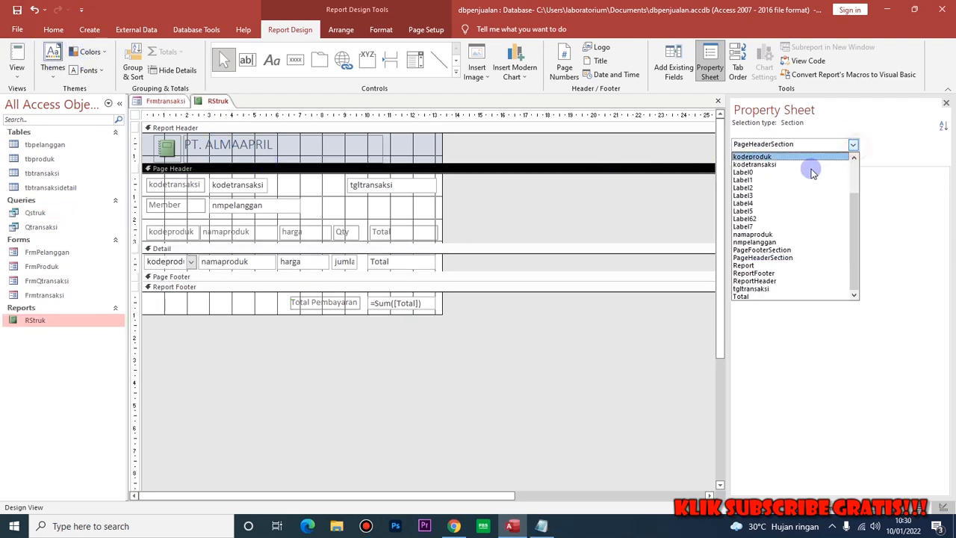
pyautogui.click(746, 266)
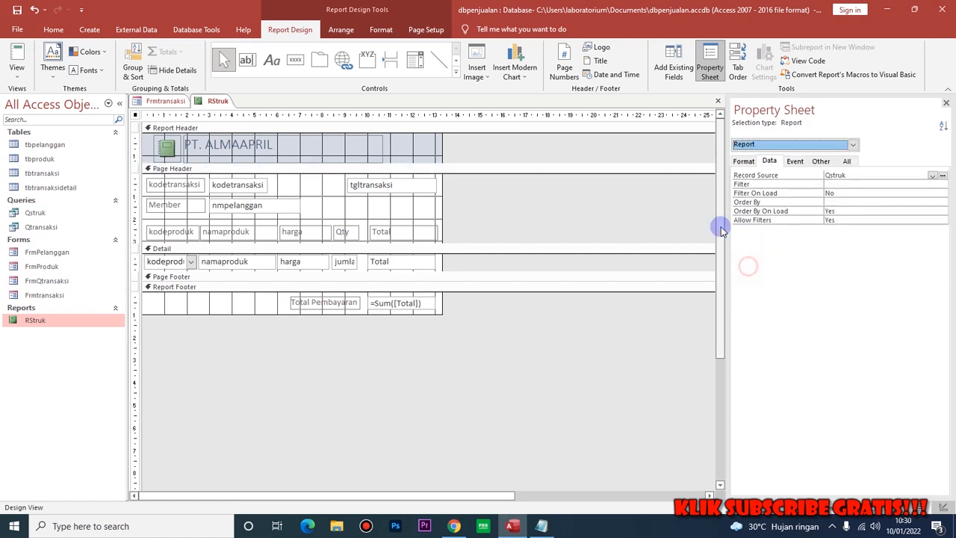
pyautogui.click(821, 162)
pyautogui.click(859, 175)
pyautogui.click(943, 175)
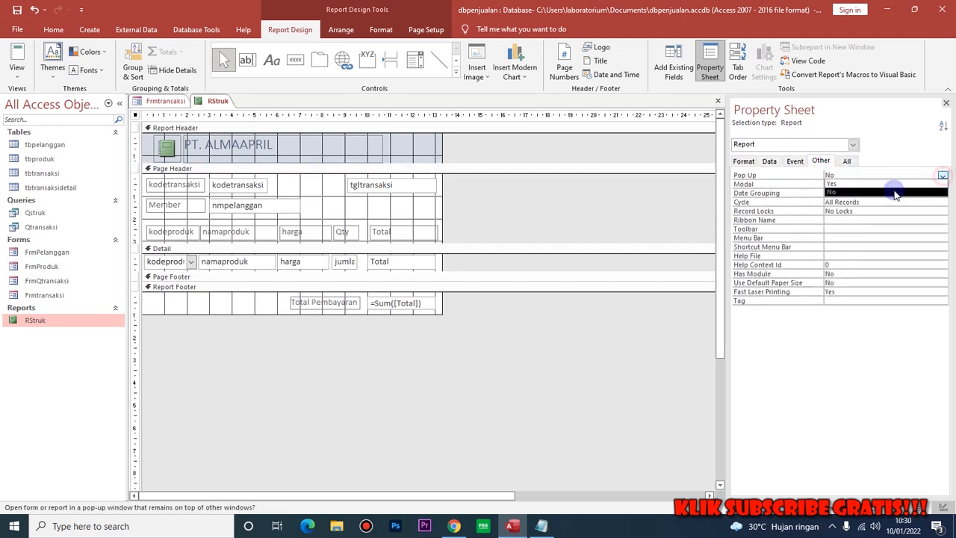
pyautogui.click(895, 183)
pyautogui.click(903, 183)
pyautogui.click(942, 184)
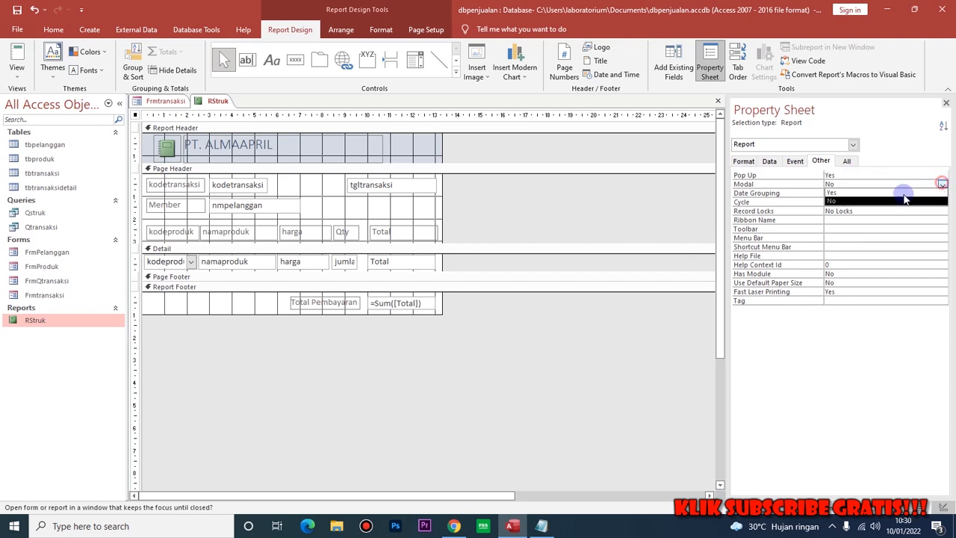
pyautogui.click(866, 193)
# Step: Set the report's Auto Center property to Yes
pyautogui.click(743, 160)
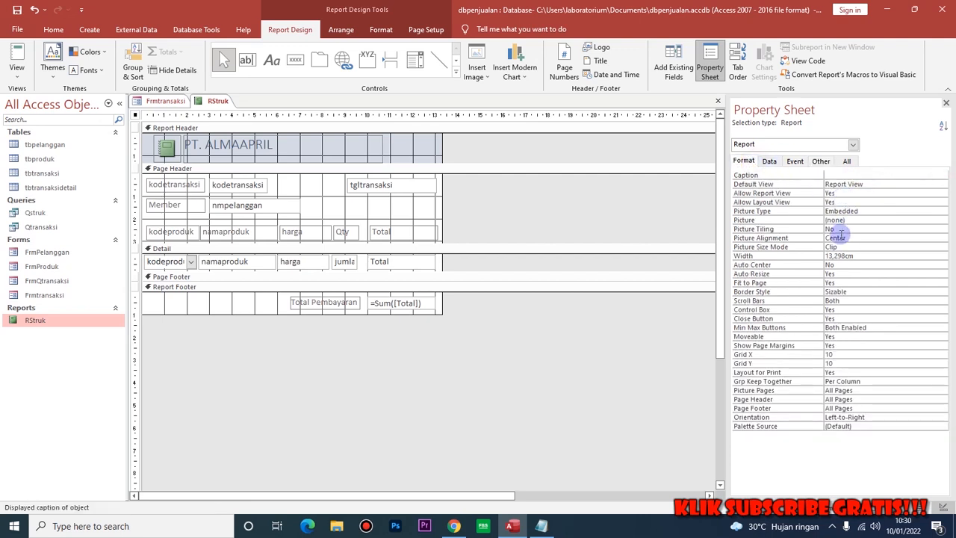
pyautogui.click(835, 264)
pyautogui.click(942, 266)
pyautogui.click(846, 274)
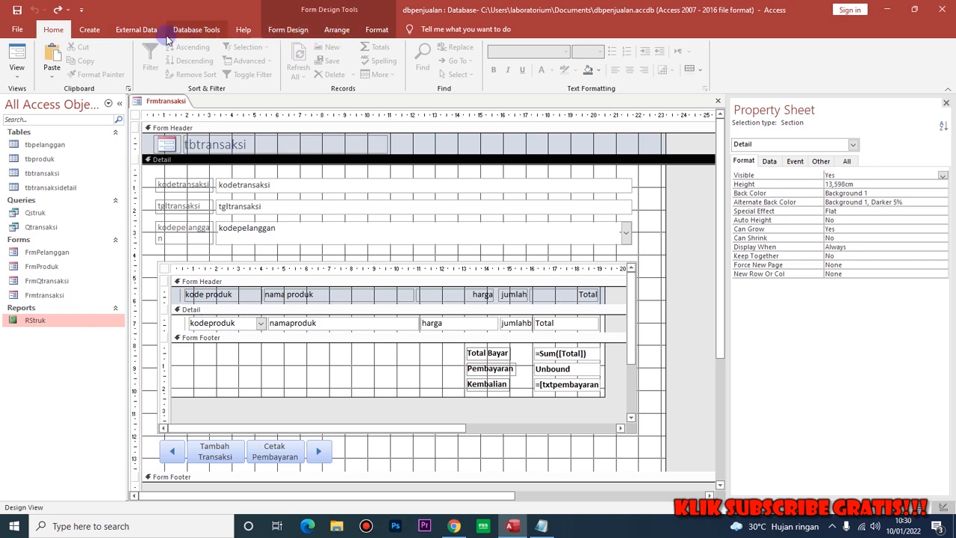
# Step: Add a command button to the Frmtransaksi detail section without the wizard and caption it Cetak Struk
pyautogui.click(287, 30)
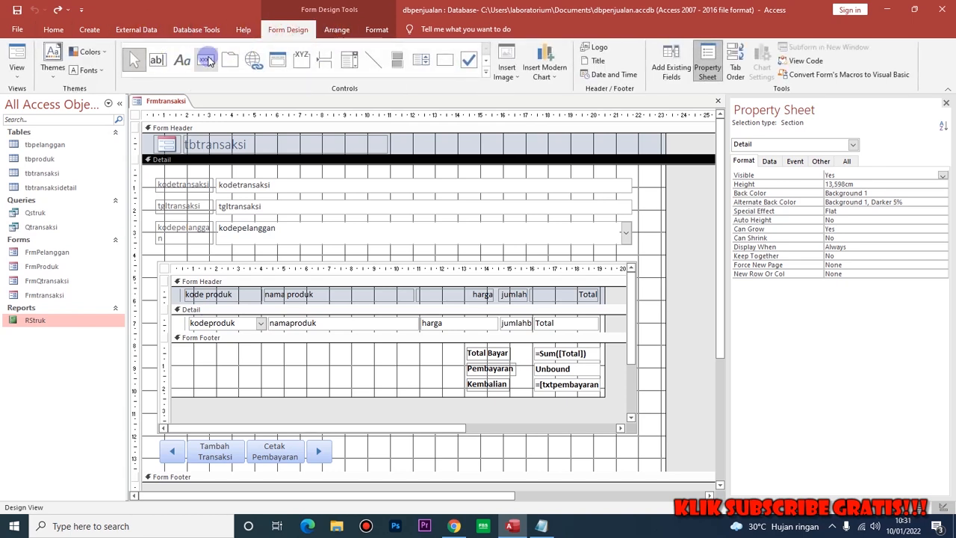
pyautogui.click(206, 60)
pyautogui.click(351, 445)
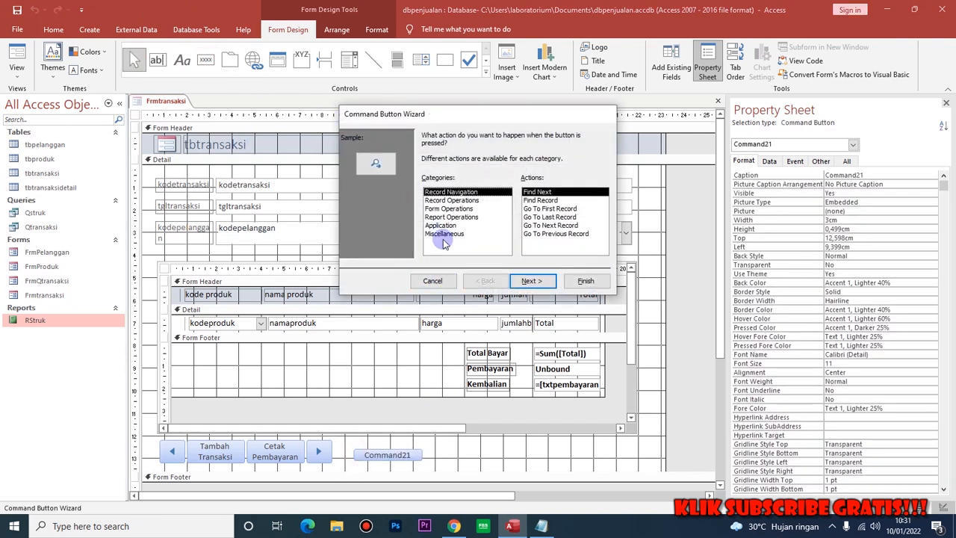
pyautogui.click(433, 281)
pyautogui.click(386, 454)
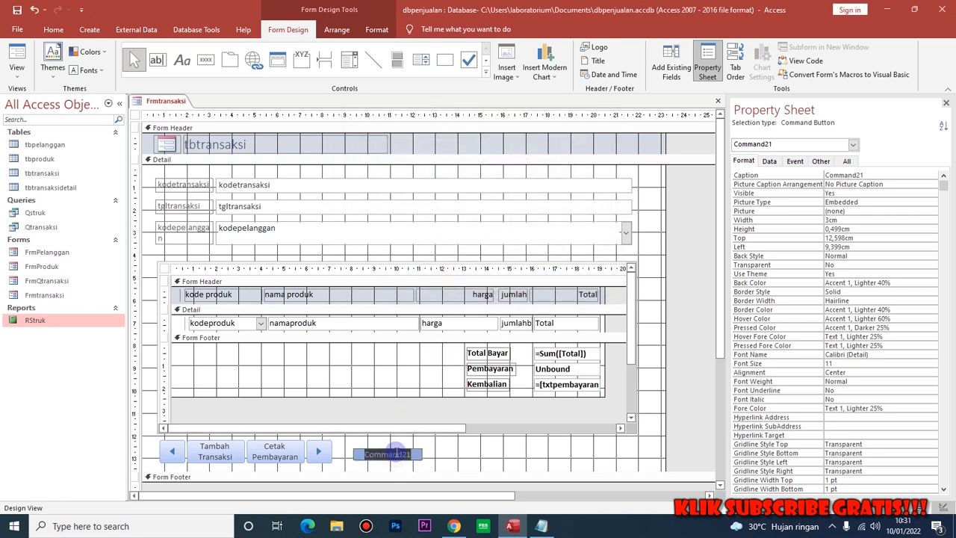
pyautogui.write('Cetak Struk')
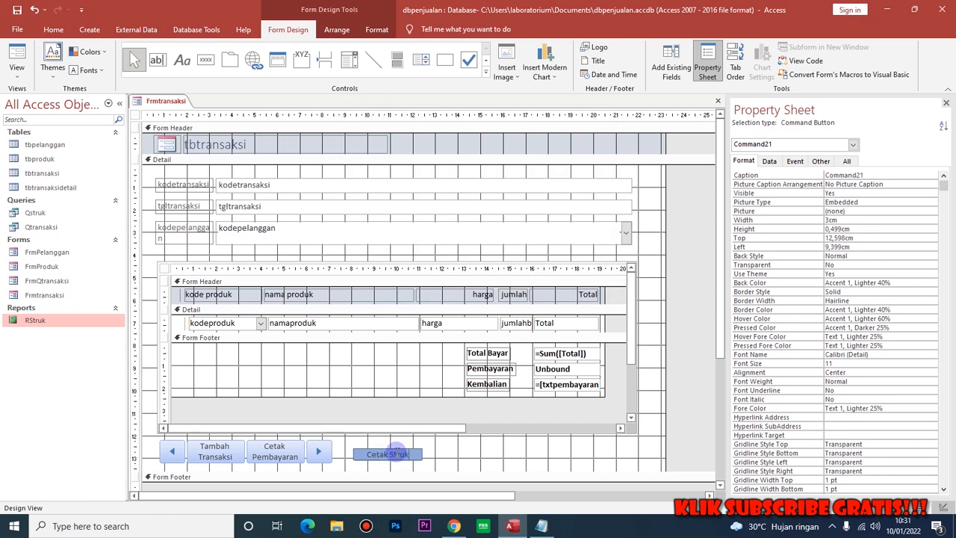
pyautogui.click(426, 465)
# Step: Try to move the Cetak Struk button onto the Cetak Pembayaran button's place in the button row and undo the moves
pyautogui.click(412, 448)
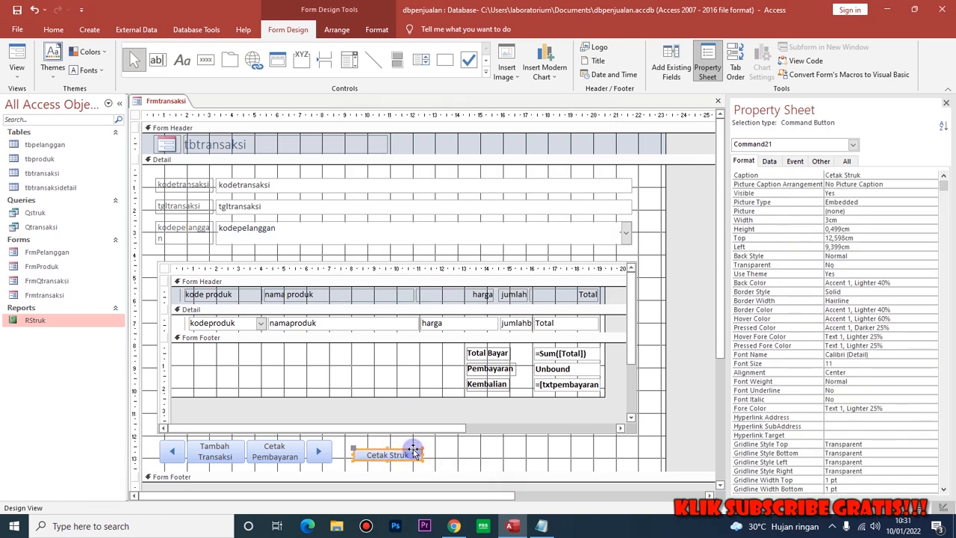
pyautogui.click(413, 446)
pyautogui.click(417, 455)
pyautogui.click(294, 444)
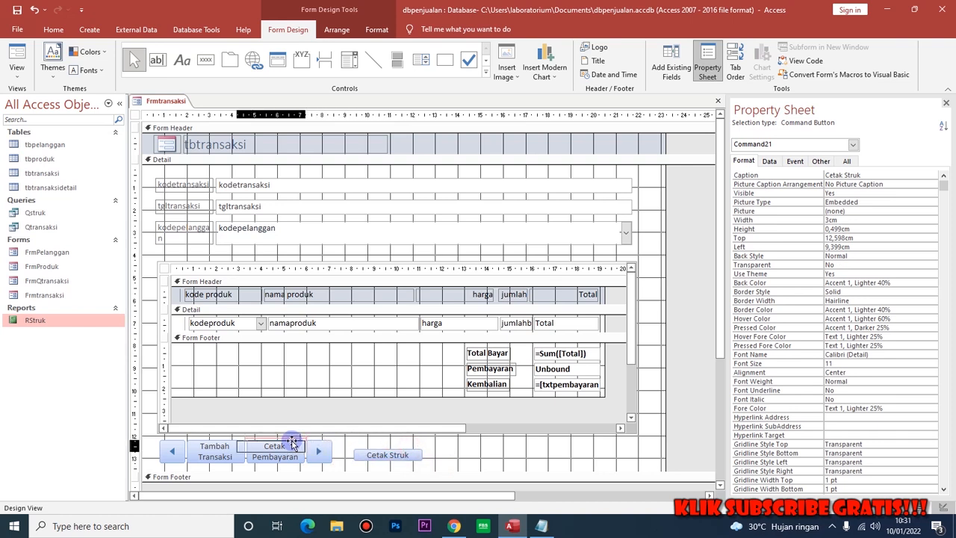
pyautogui.moveTo(292, 441); pyautogui.dragTo(292, 442)
pyautogui.hotkey('ctrl', 'z')
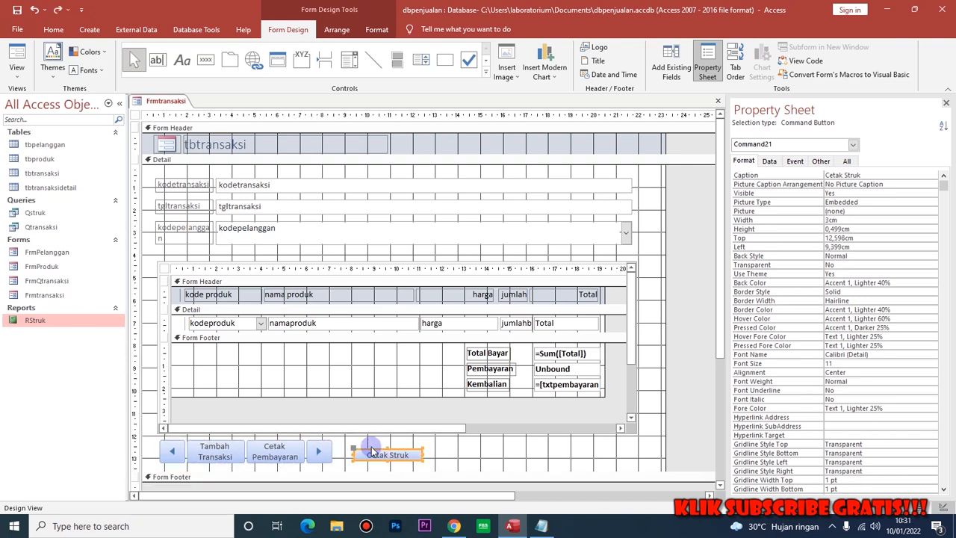
pyautogui.moveTo(369, 448); pyautogui.dragTo(256, 444)
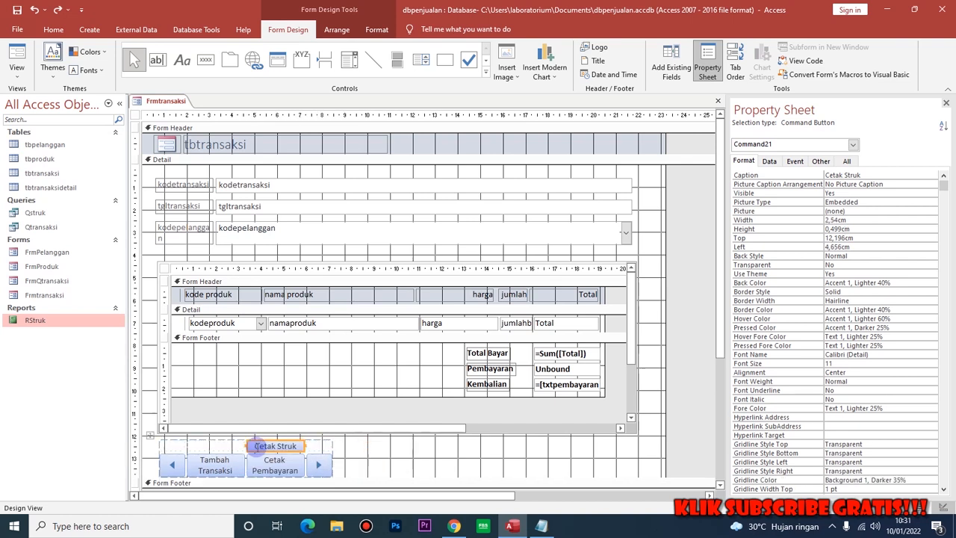
pyautogui.hotkey('ctrl', 'z')
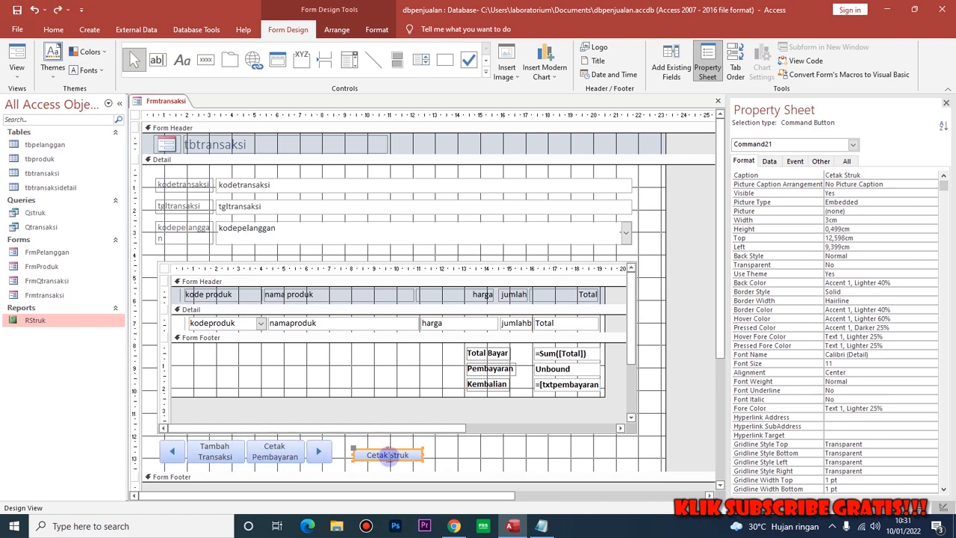
# Step: Insert the Cetak Struk button into the button row after Tambah Transaksi and delete the Cetak Pembayaran button
pyautogui.click(388, 446)
pyautogui.click(386, 454)
pyautogui.moveTo(388, 449); pyautogui.dragTo(249, 445)
pyautogui.click(432, 463)
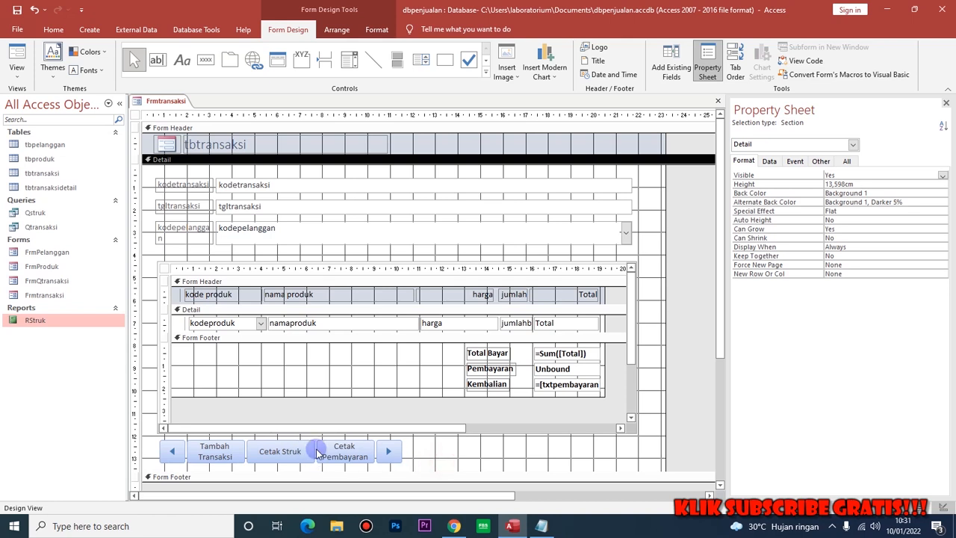
pyautogui.click(342, 448)
pyautogui.press('Delete')
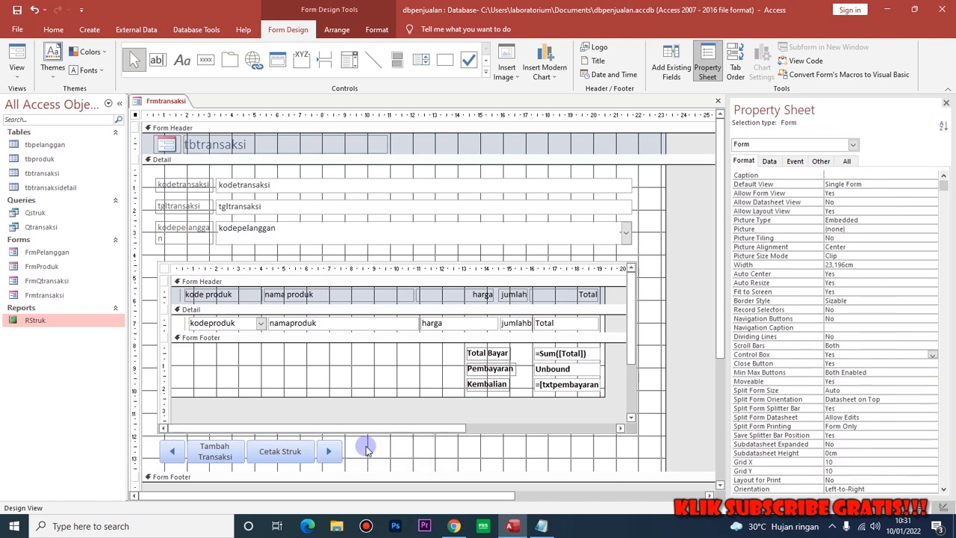
# Step: Open the Macro Builder for the Cetak Struk button's click event
pyautogui.click(307, 454)
pyautogui.rightClick(296, 446)
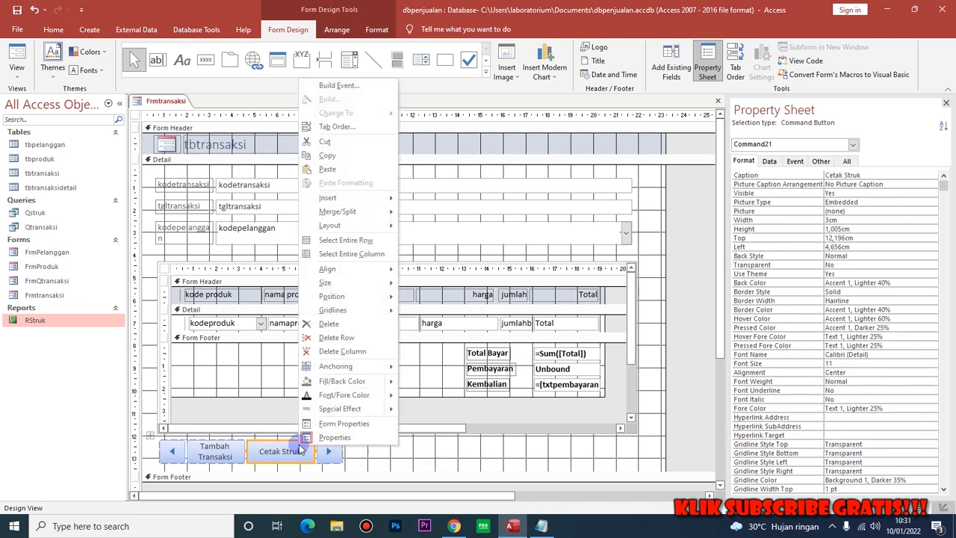
pyautogui.click(323, 86)
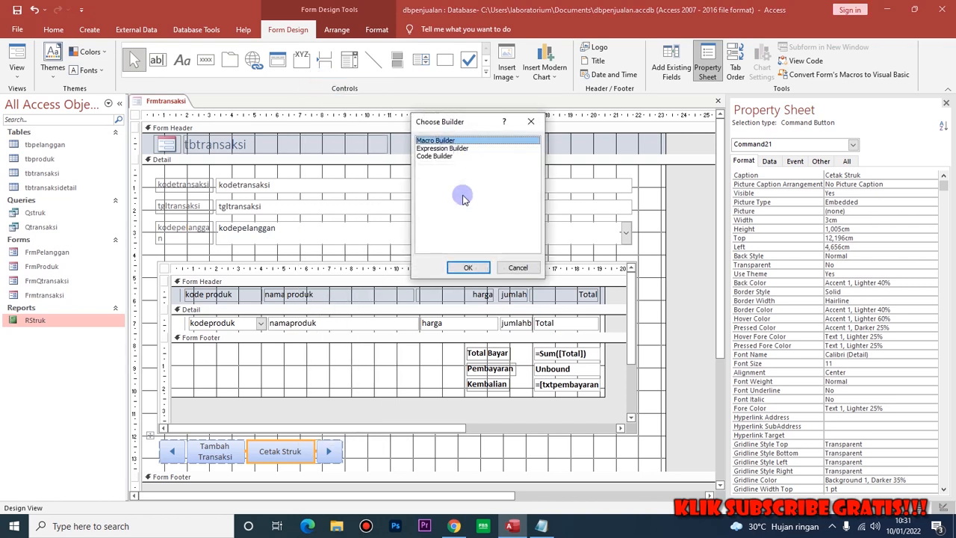
pyautogui.click(467, 267)
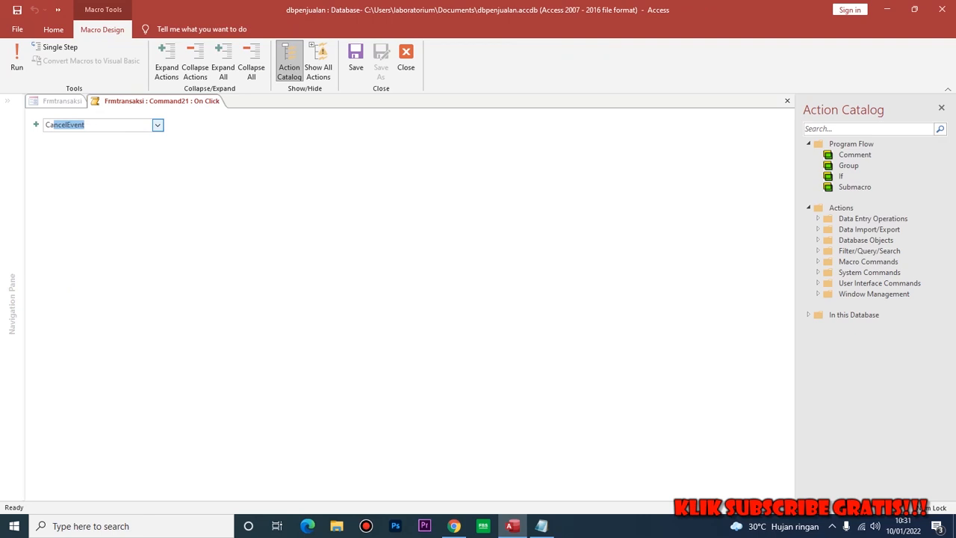
# Step: Add a SaveRecord command to the macro and remove the mistakenly added SaveAsOutlookContact action
pyautogui.write('SaveAsOutlookContact')
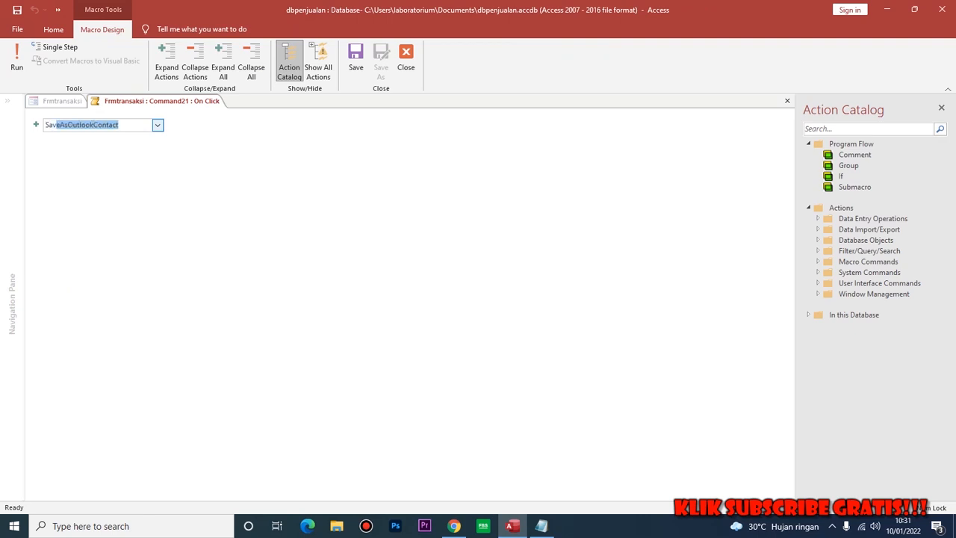
pyautogui.click(157, 126)
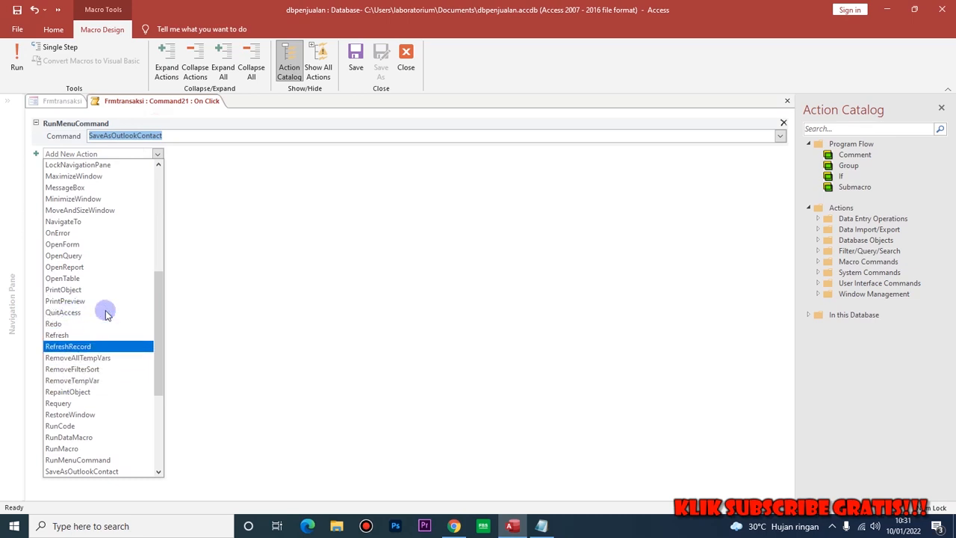
pyautogui.scroll(-2, 91, 329)
pyautogui.scroll(-3, 78, 374)
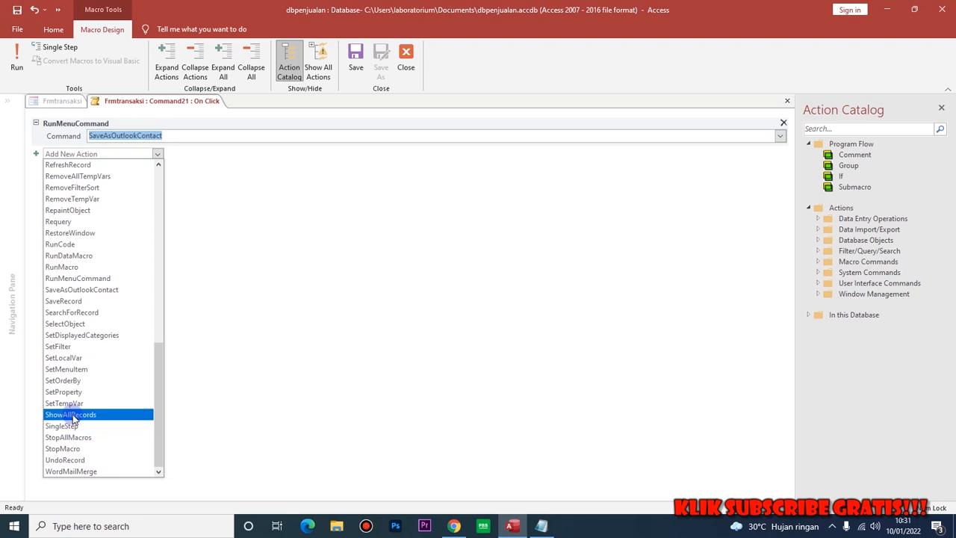
pyautogui.click(66, 300)
pyautogui.click(114, 183)
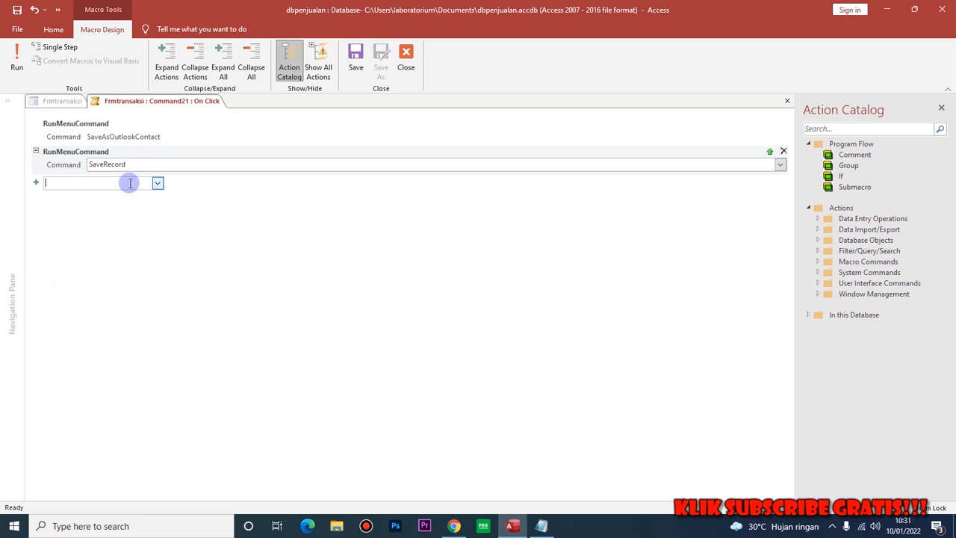
pyautogui.click(107, 136)
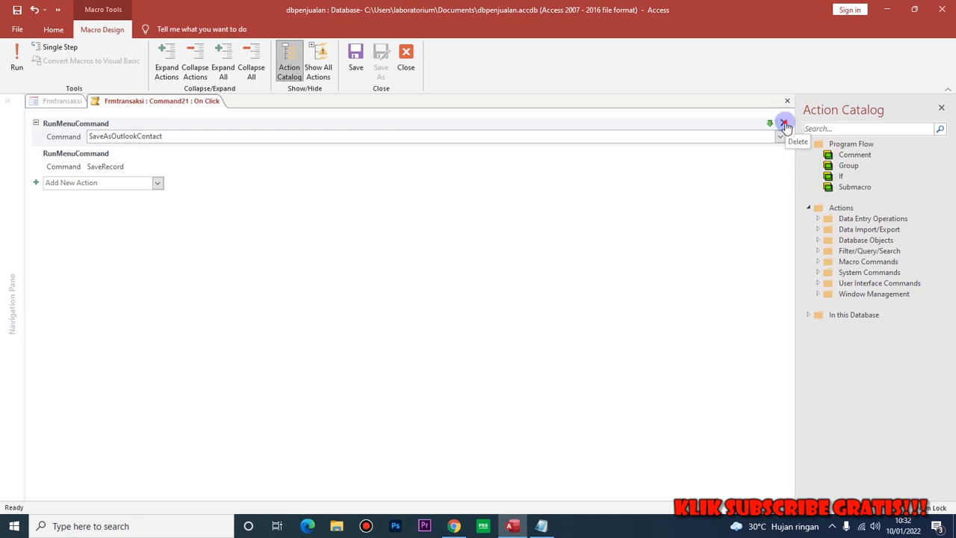
pyautogui.click(784, 123)
pyautogui.click(99, 154)
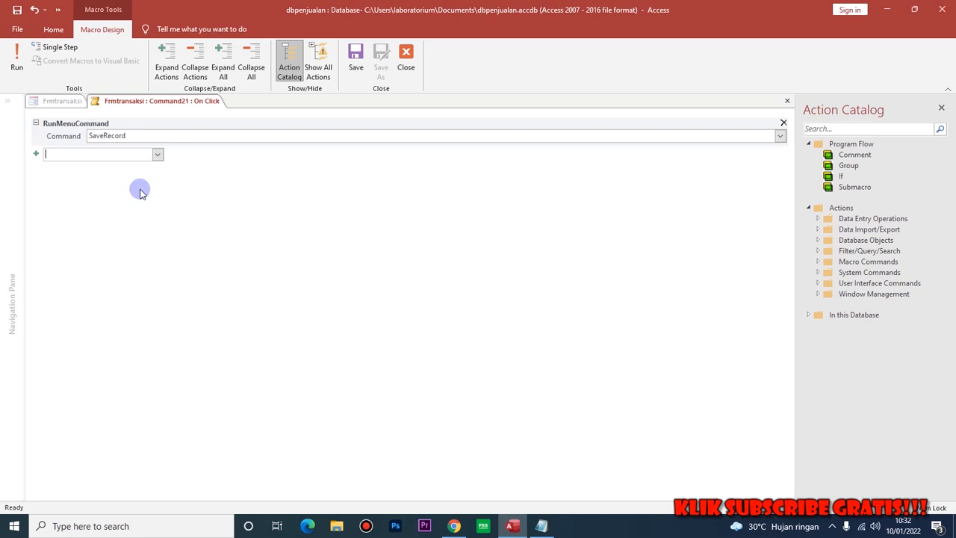
pyautogui.write('OpenForm')
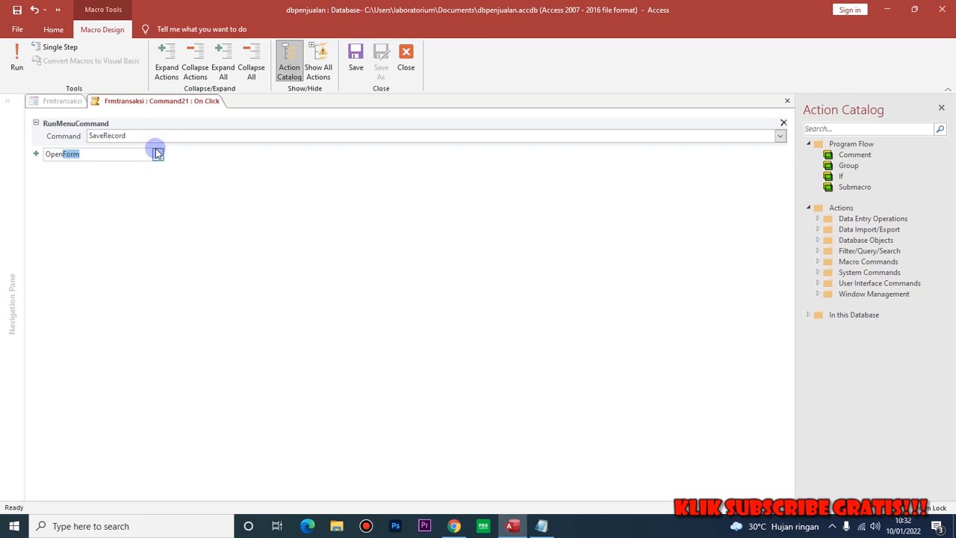
pyautogui.click(157, 154)
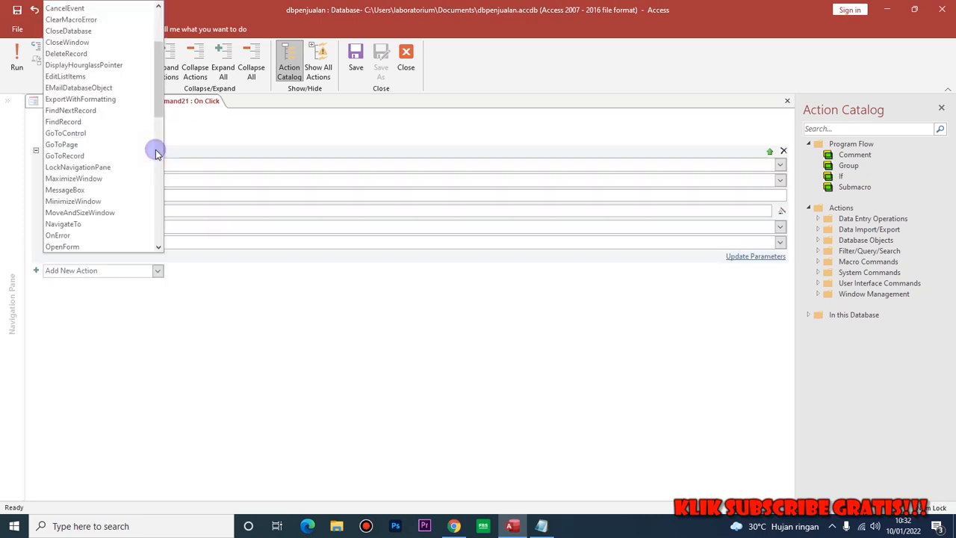
pyautogui.click(232, 298)
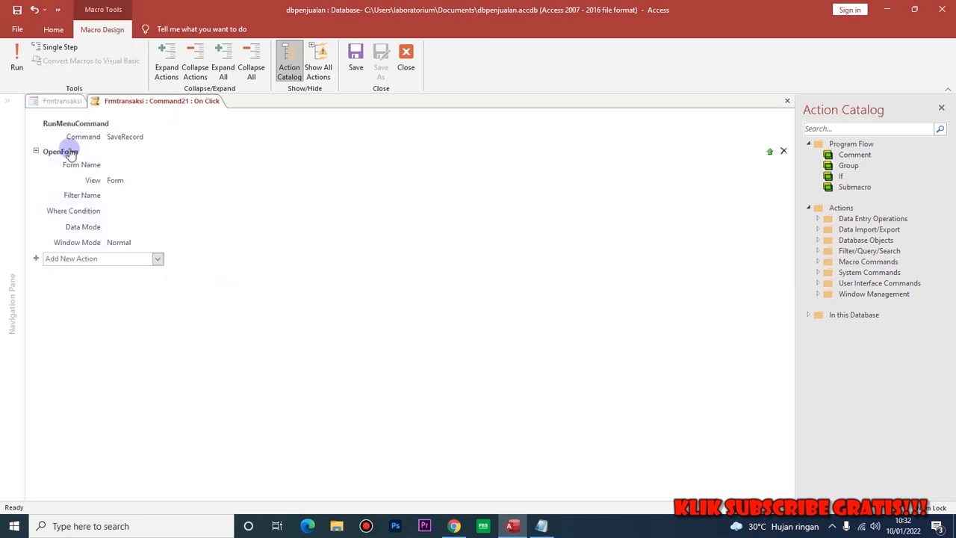
pyautogui.click(315, 156)
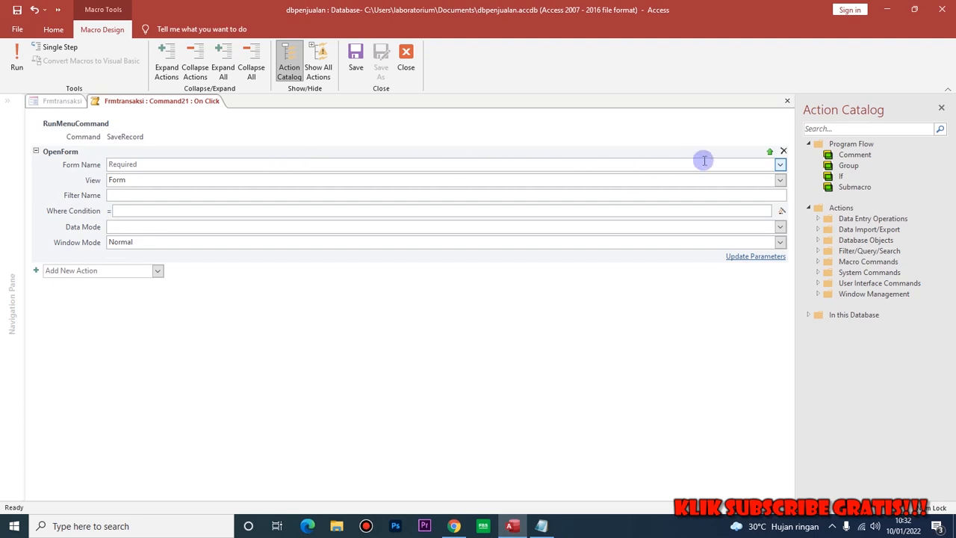
pyautogui.click(783, 151)
# Step: Add an OpenReport action after SaveRecord with RStruk as the report name, keeping the Report view
pyautogui.click(126, 155)
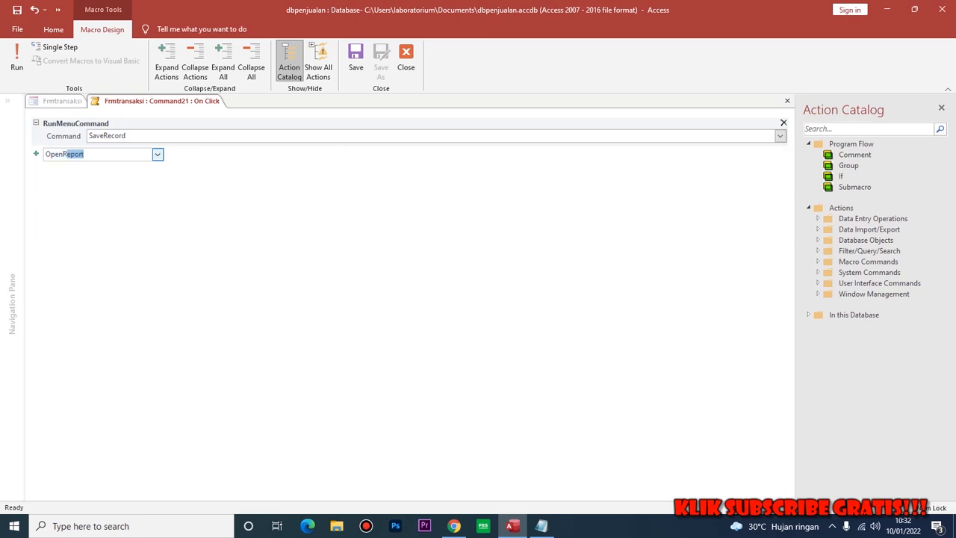
pyautogui.write('OpenR')
pyautogui.press('Return')
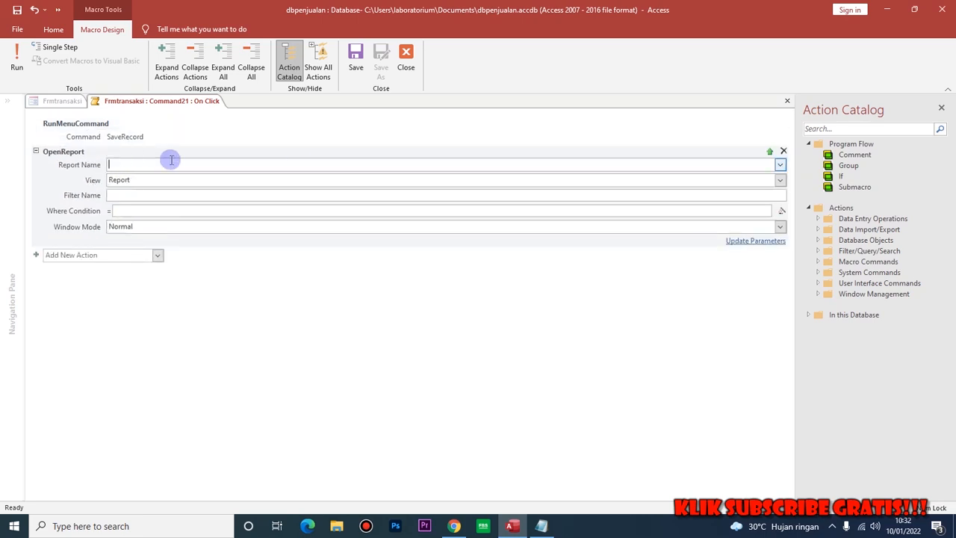
pyautogui.click(779, 165)
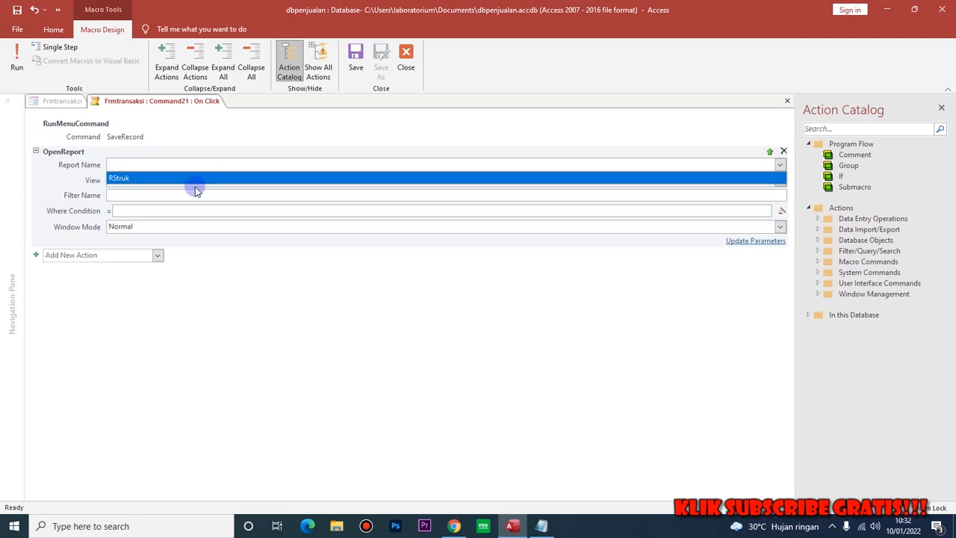
pyautogui.click(118, 179)
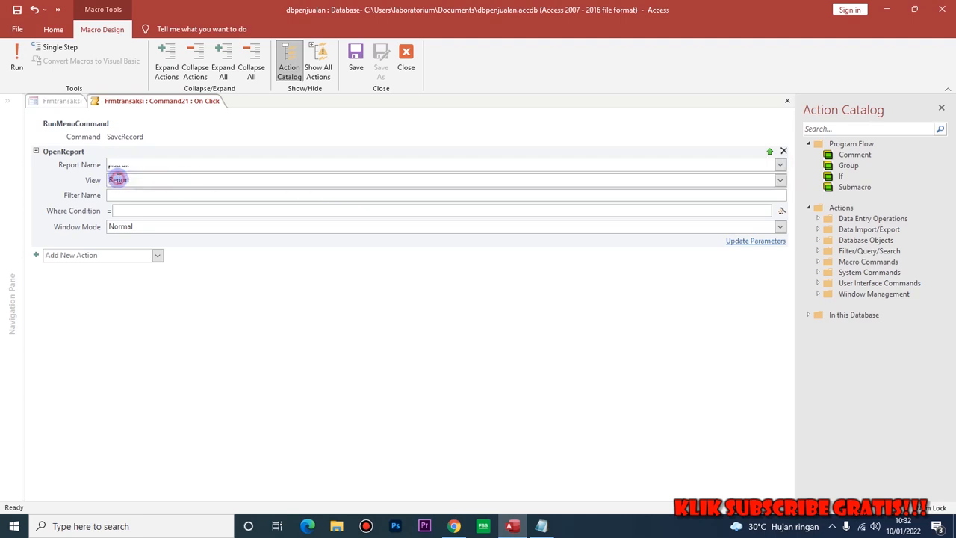
pyautogui.click(143, 180)
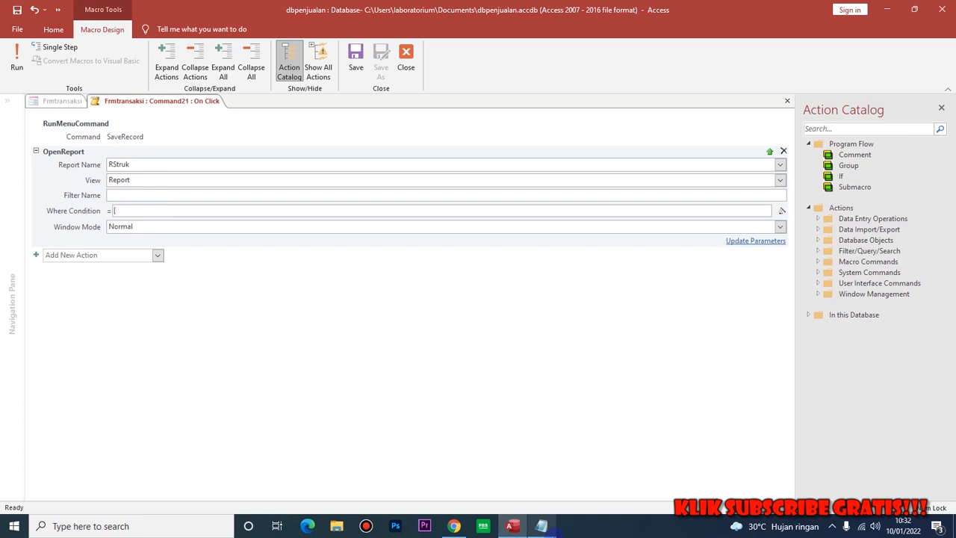
# Step: Set the OpenReport Where Condition to [kodetransaksi]=[Forms]![Frmtransaksi]![kodetransaksi], then save and close the macro
pyautogui.click(552, 528)
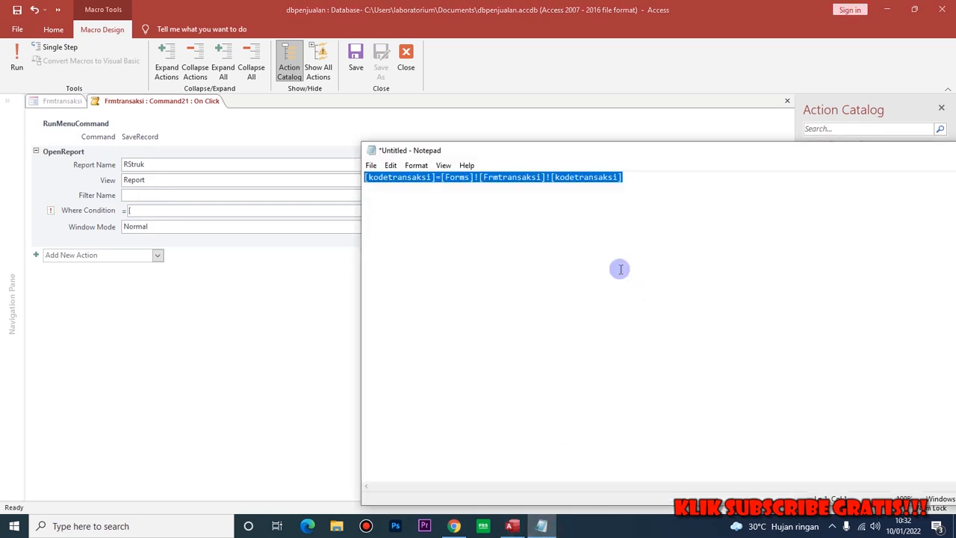
pyautogui.click(127, 210)
pyautogui.write('[kodetransaksi]=[Forms]![Frmtransaksi]![kodetransaksi]')
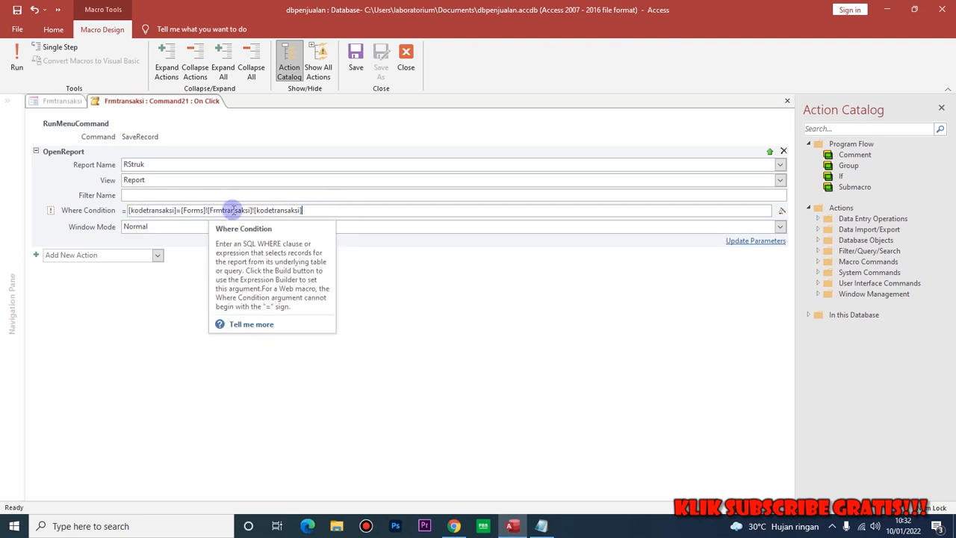
pyautogui.click(518, 533)
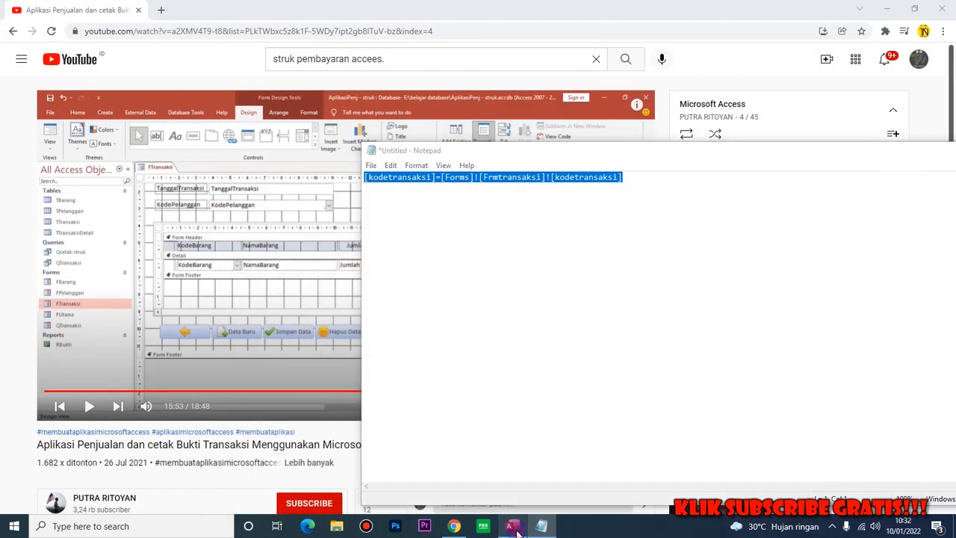
pyautogui.click(517, 531)
pyautogui.rightClick(134, 103)
pyautogui.click(156, 103)
pyautogui.rightClick(157, 105)
pyautogui.click(185, 128)
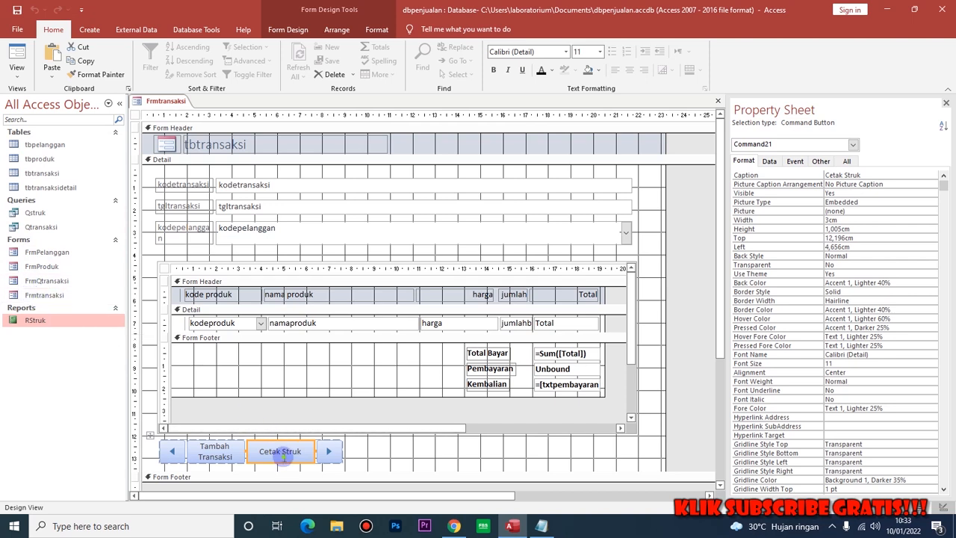
# Step: Reopen the Cetak Struk button's click macro to check its Where Condition, and close it again
pyautogui.rightClick(280, 457)
pyautogui.click(321, 97)
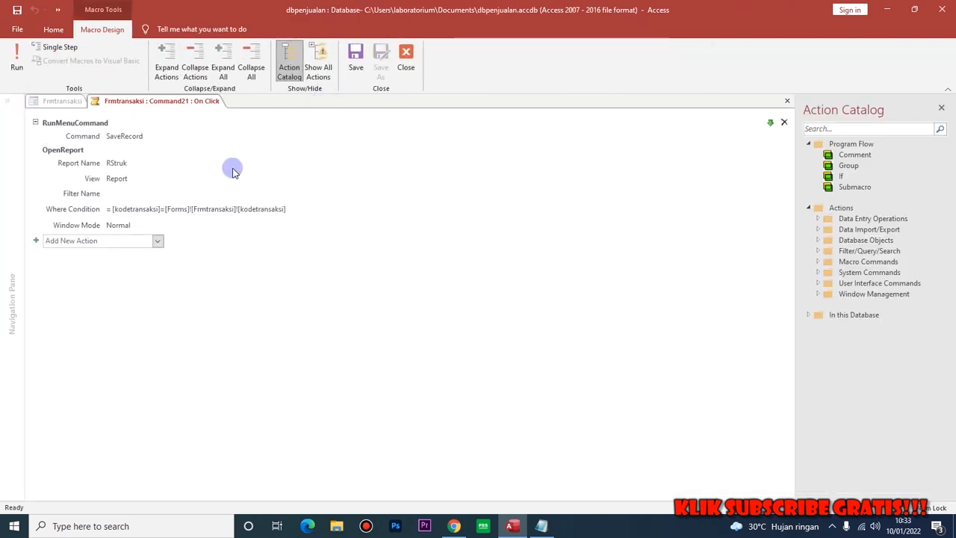
pyautogui.click(231, 212)
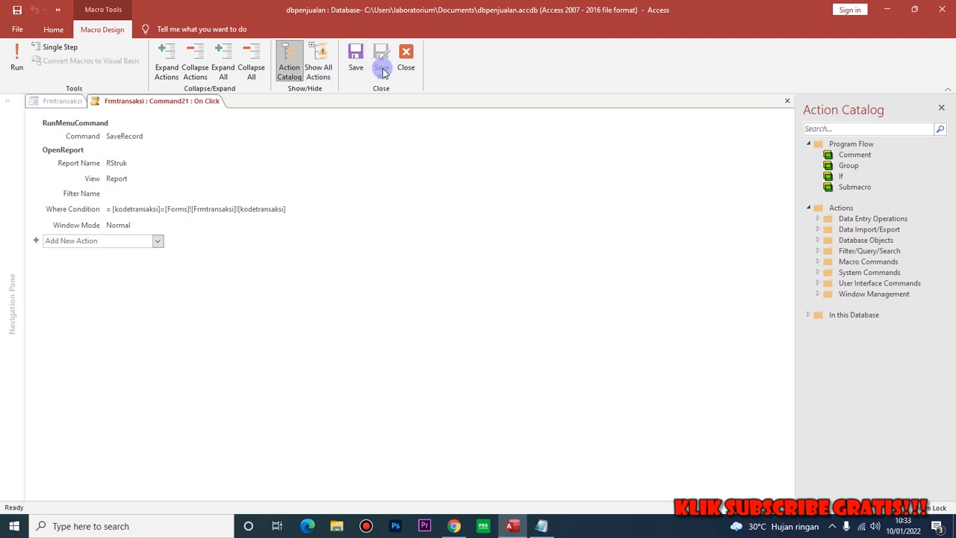
pyautogui.click(403, 58)
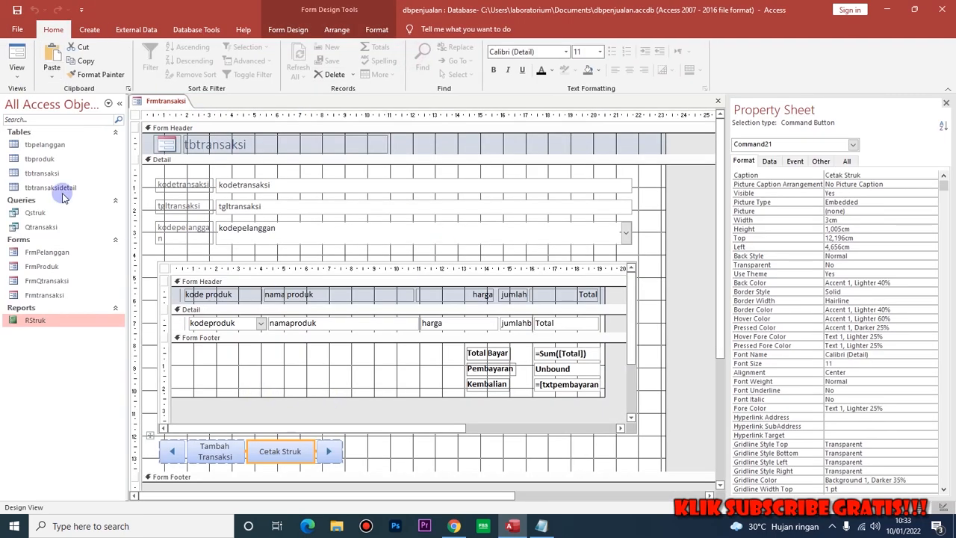
# Step: Test the Cetak Struk button in Form view, close the report, and close Frmtransaksi without saving its design changes
pyautogui.click(18, 53)
pyautogui.click(287, 440)
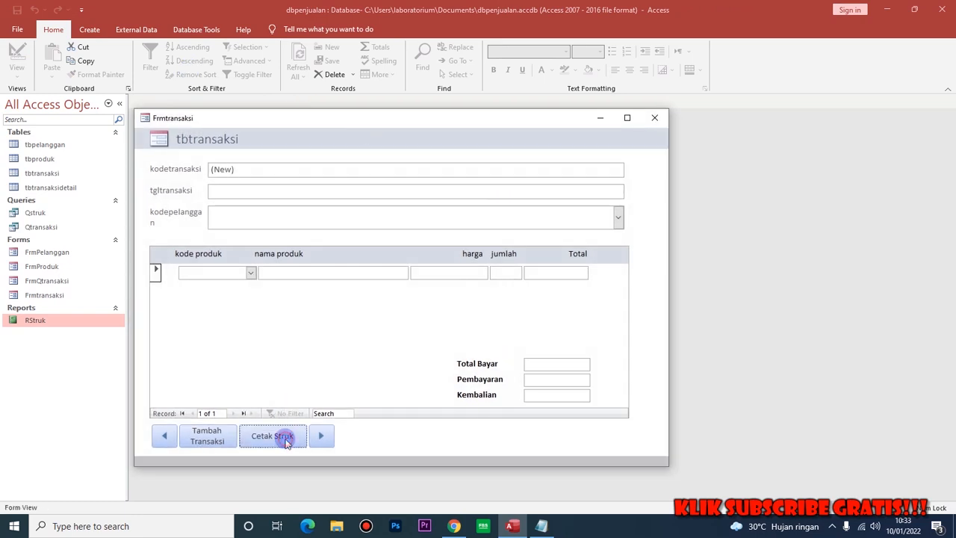
pyautogui.moveTo(426, 31); pyautogui.dragTo(269, 48)
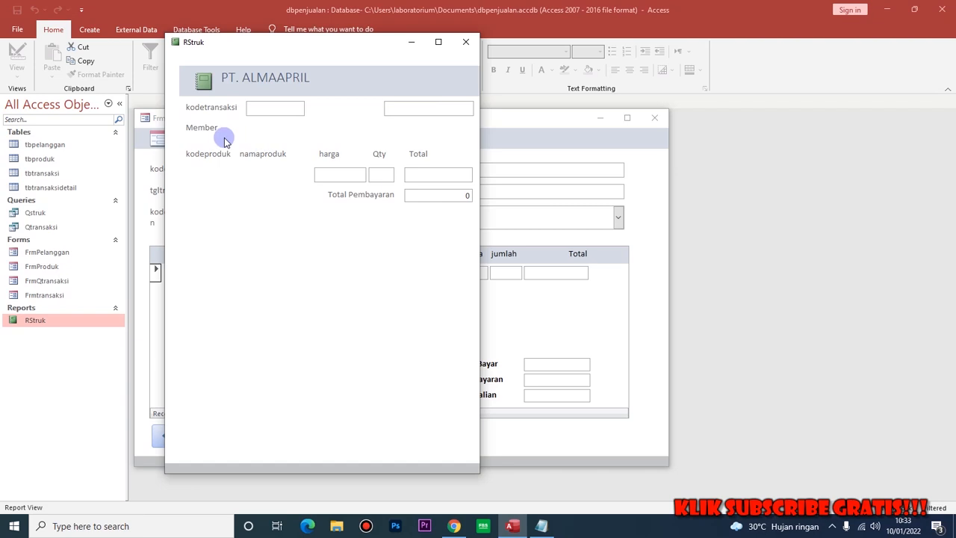
pyautogui.click(465, 42)
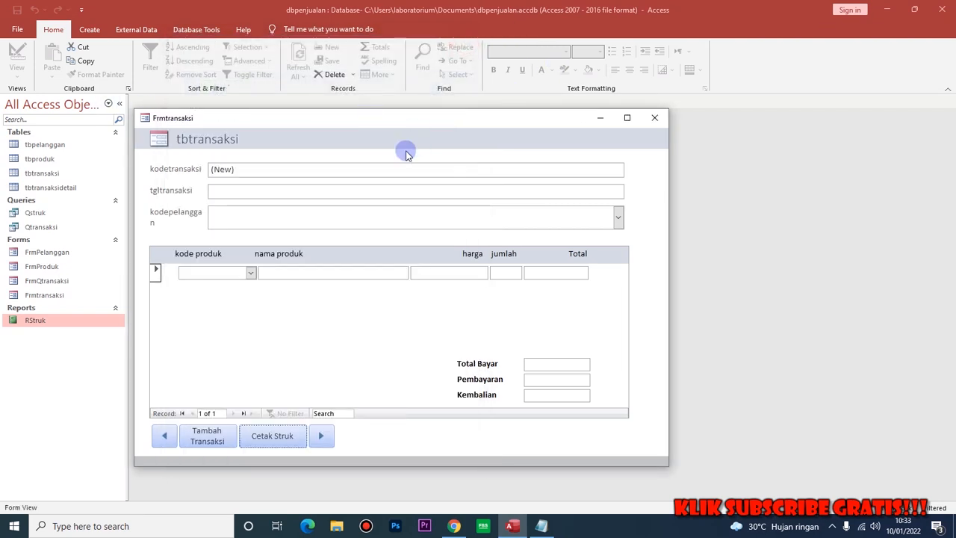
pyautogui.click(654, 120)
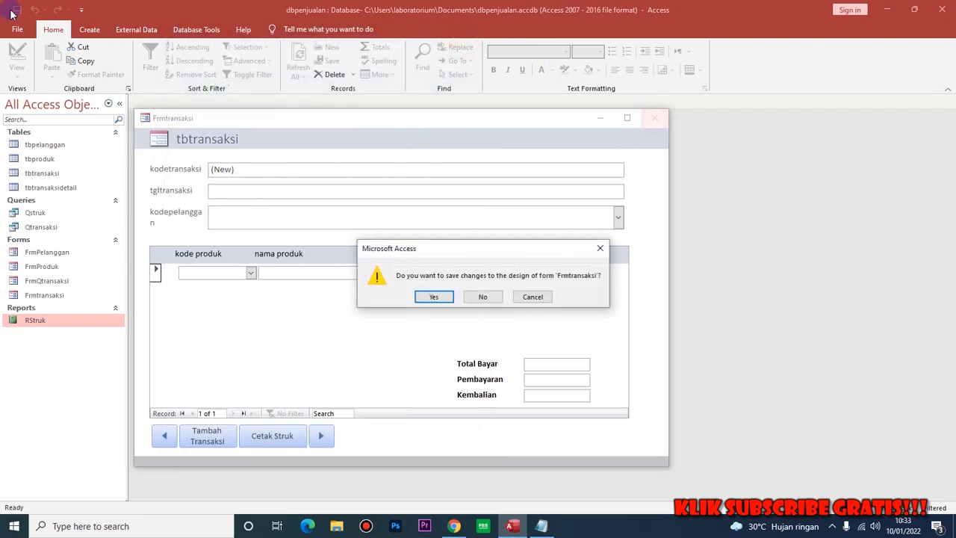
pyautogui.click(485, 297)
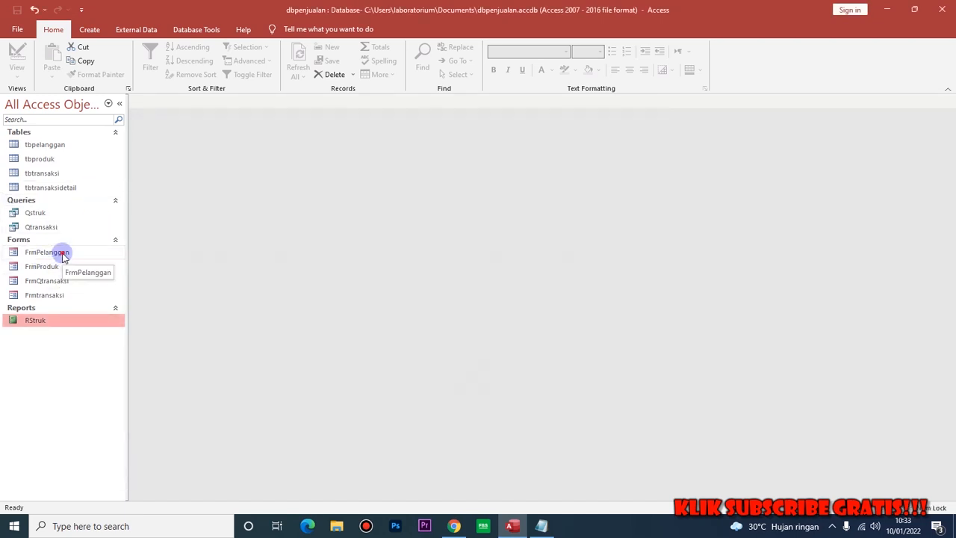
# Step: Open FrmPelanggan and save a customer record with the customer's name and address
pyautogui.doubleClick(60, 252)
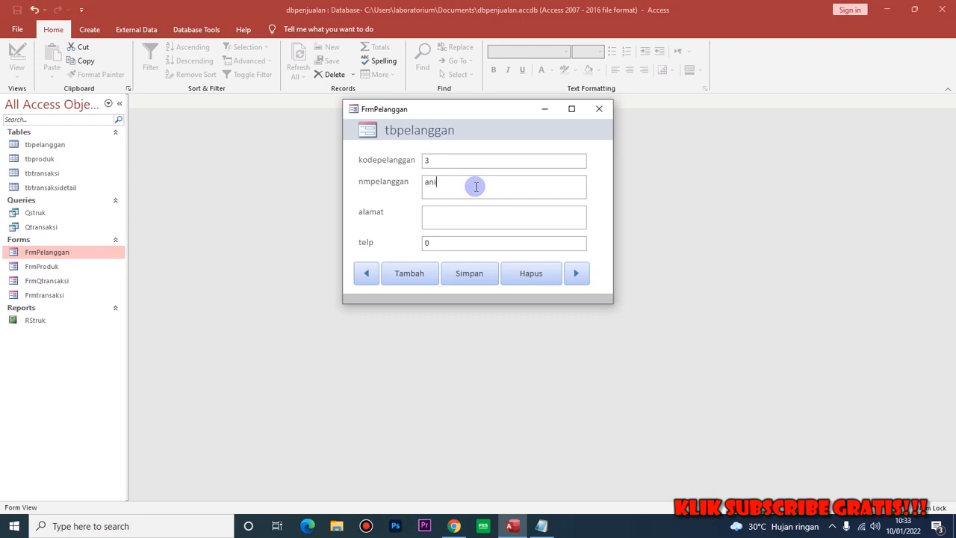
pyautogui.click(471, 220)
pyautogui.write('cirebo')
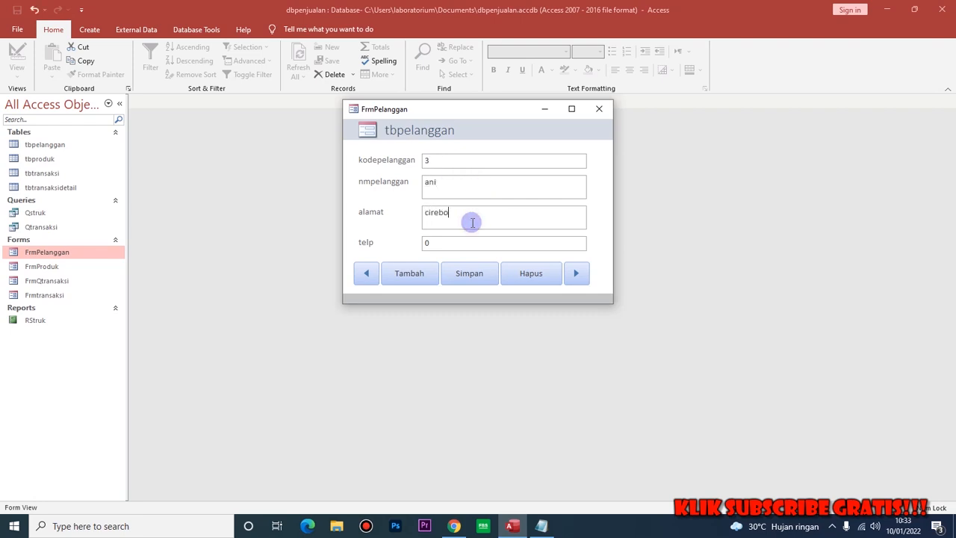
pyautogui.write('n')
pyautogui.click(470, 271)
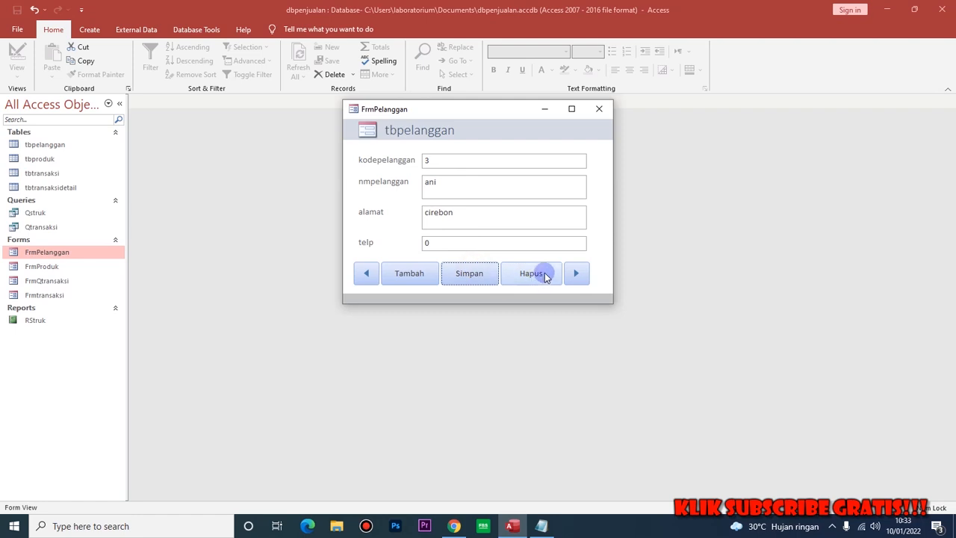
# Step: Add and save a second customer with name and address, and return to the previous record
pyautogui.click(402, 275)
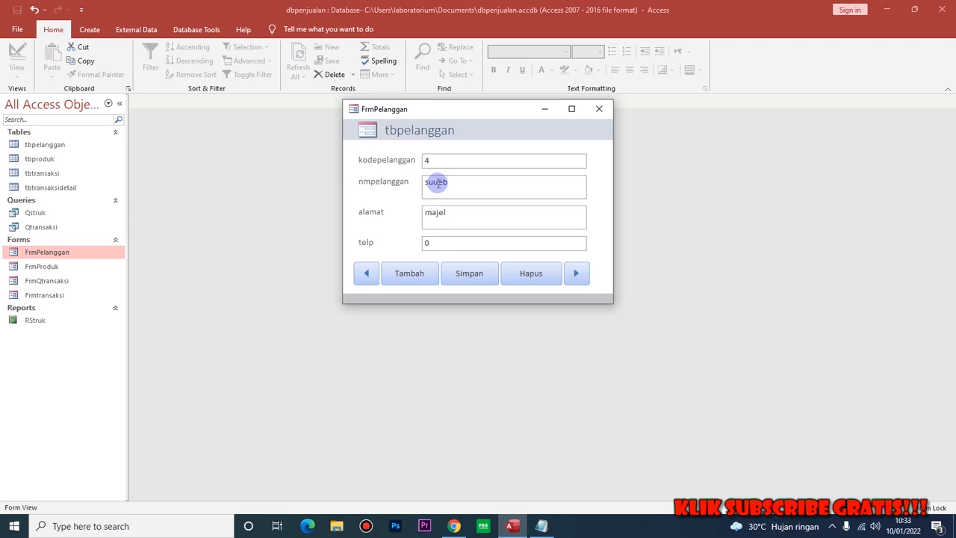
pyautogui.write('a')
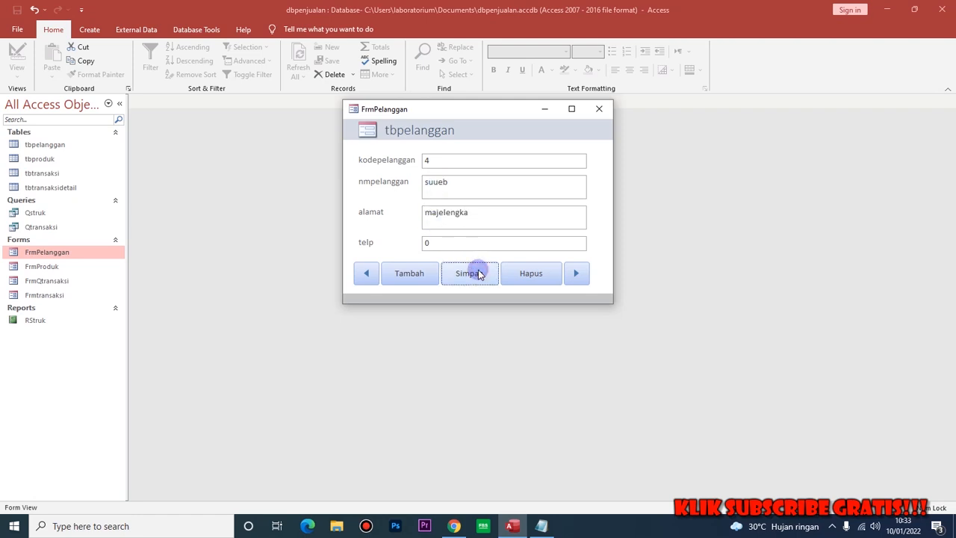
pyautogui.click(365, 273)
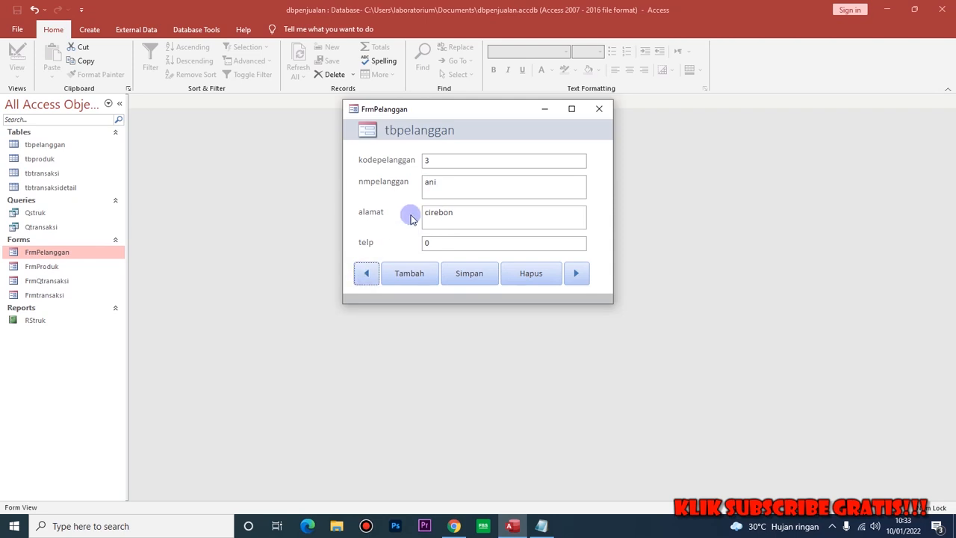
# Step: Add a third customer with name, address and phone number, save the record, and close FrmPelanggan
pyautogui.click(403, 272)
pyautogui.click(443, 188)
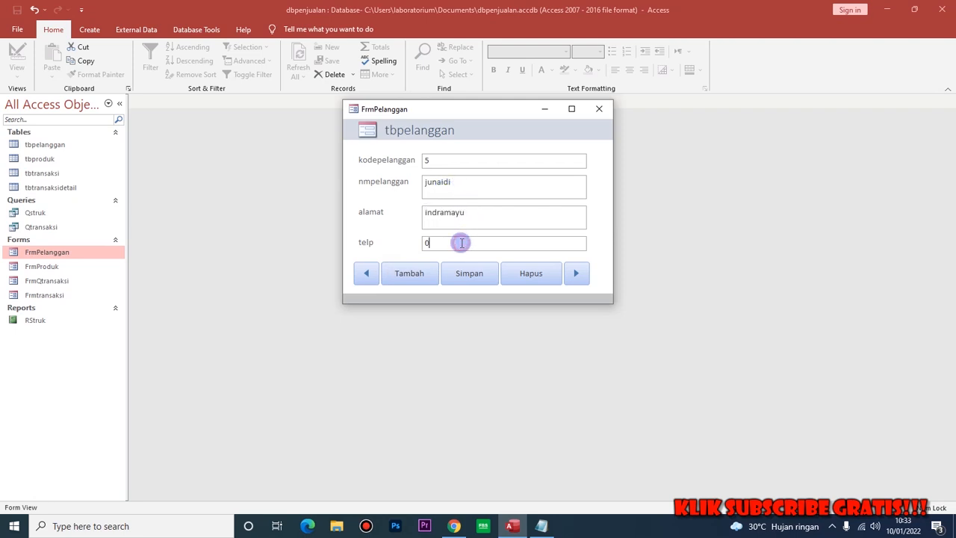
pyautogui.click(470, 273)
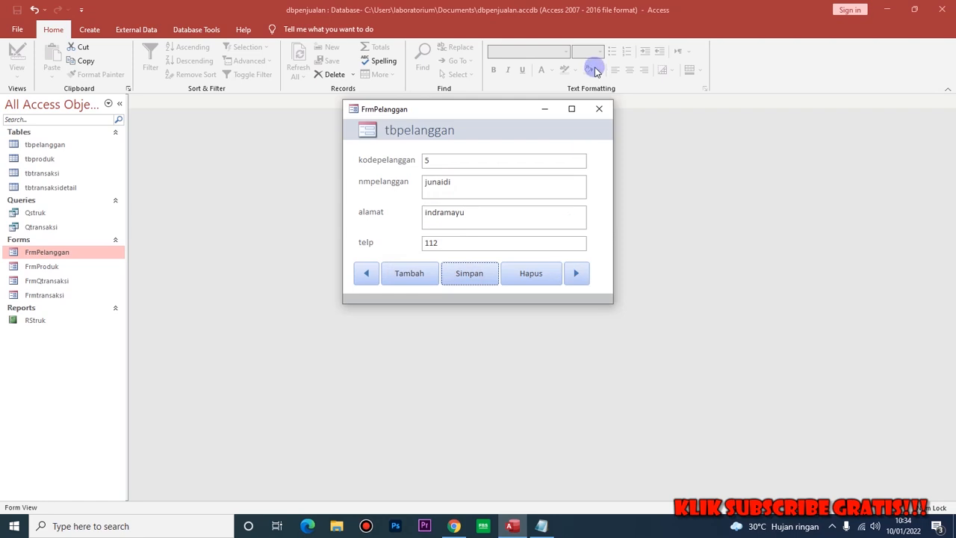
pyautogui.click(599, 109)
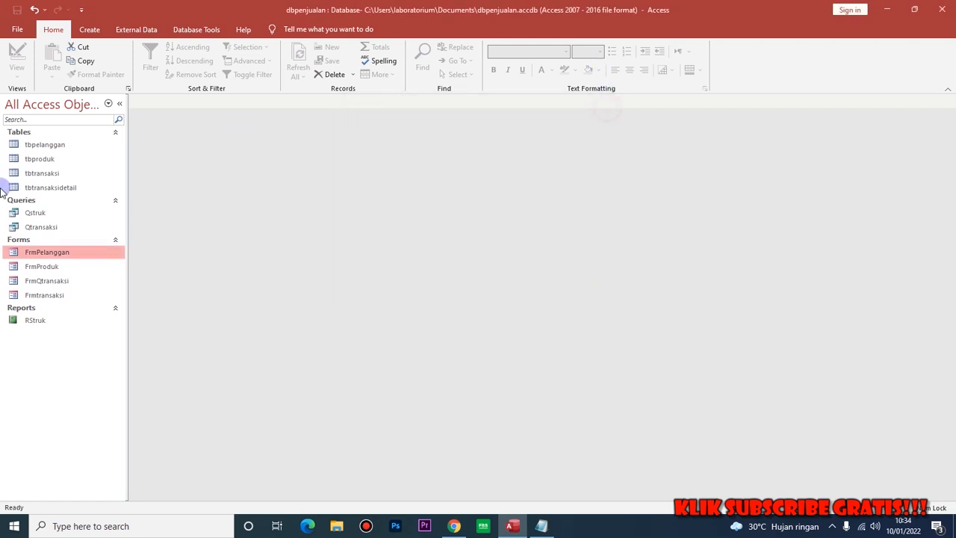
# Step: Open FrmProduk and save two products: PR001 Molto priced at 5000 and PR002 Baygon priced at 10000
pyautogui.doubleClick(59, 266)
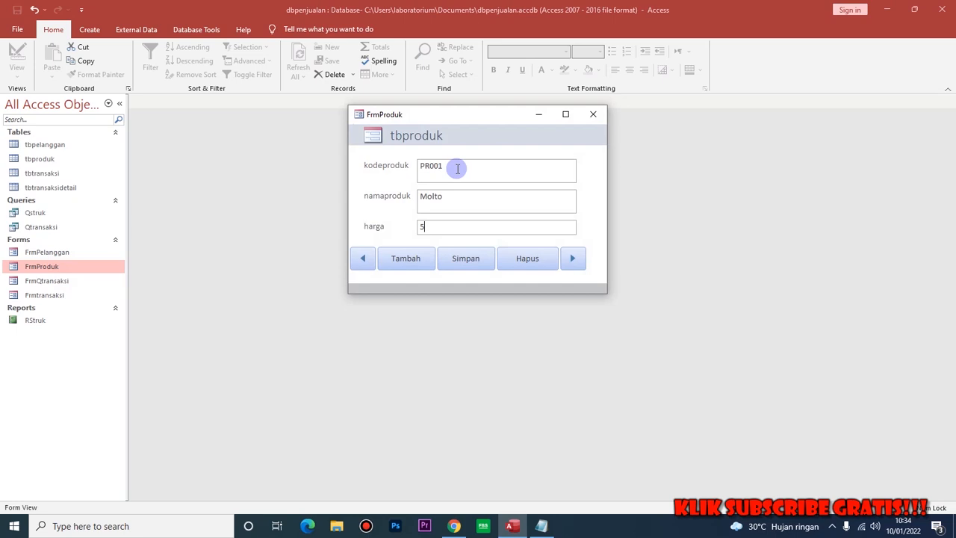
pyautogui.write('000')
pyautogui.click(447, 261)
pyautogui.click(403, 260)
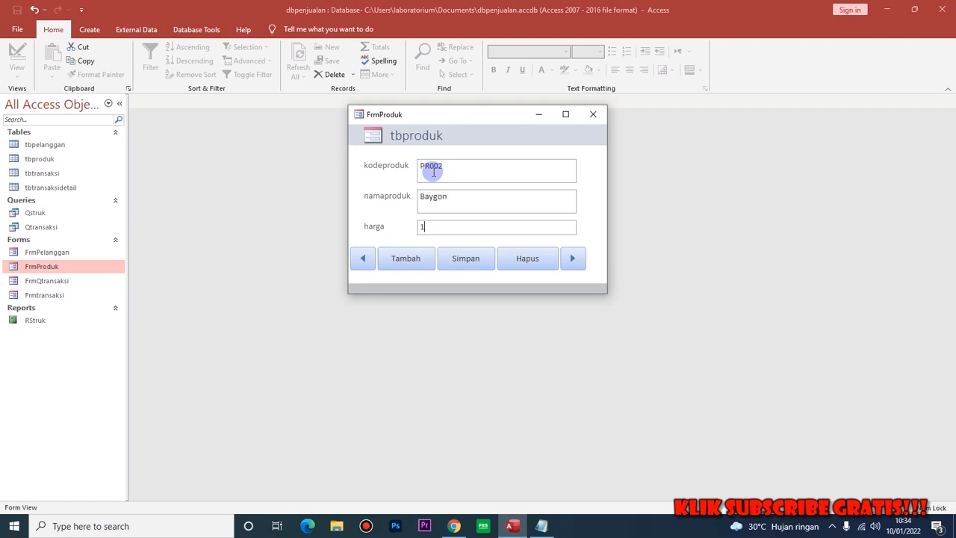
pyautogui.click(457, 253)
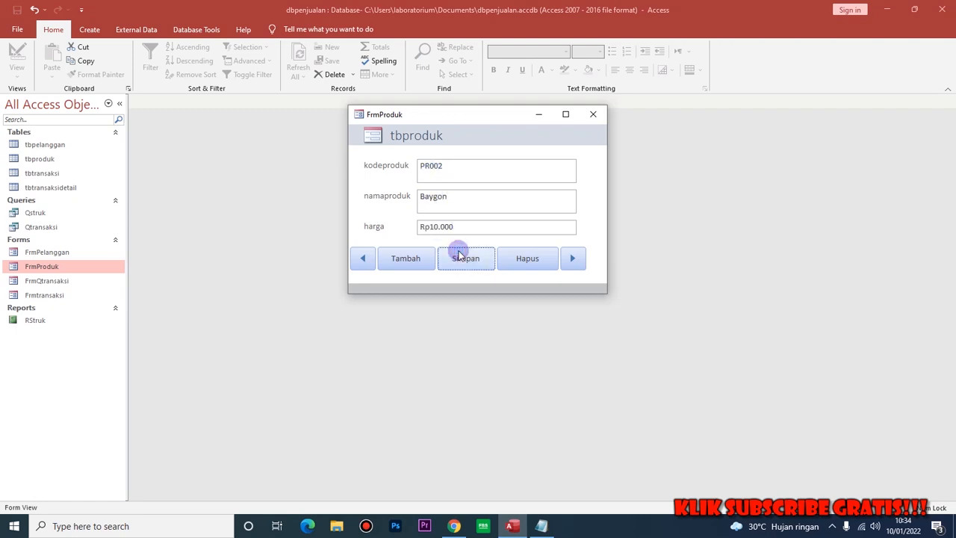
# Step: Add product PR003 Rinso priced at 5000, save the record, and close FrmProduk
pyautogui.click(395, 259)
pyautogui.click(449, 165)
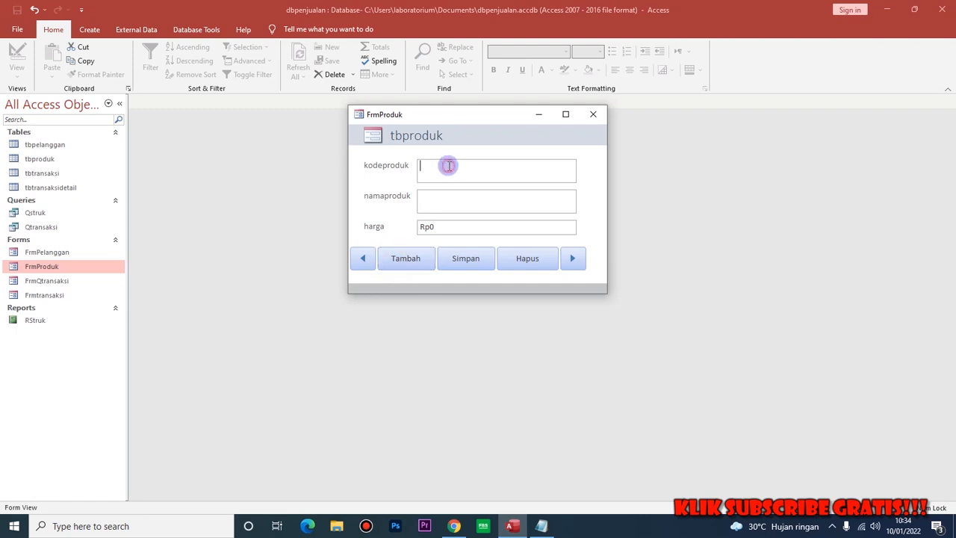
pyautogui.write('Pr')
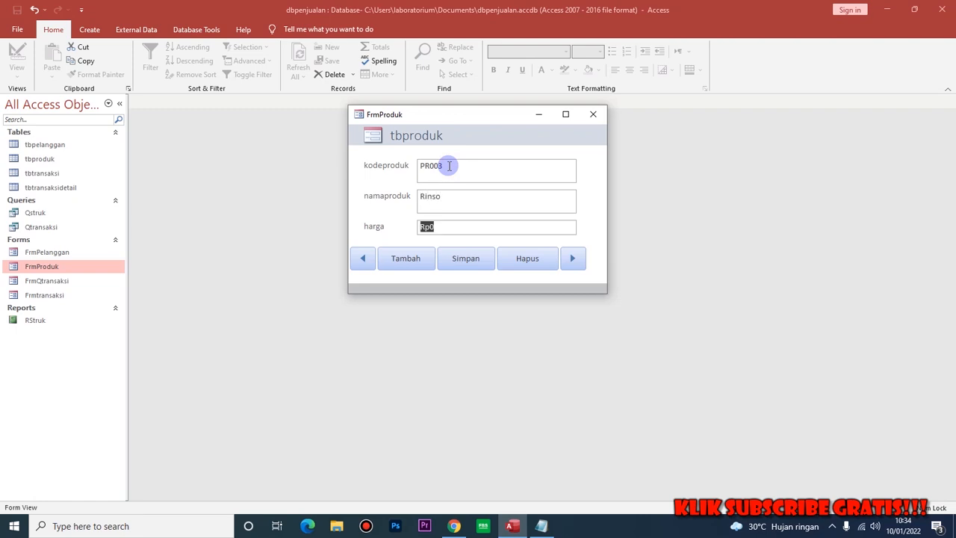
pyautogui.click(465, 260)
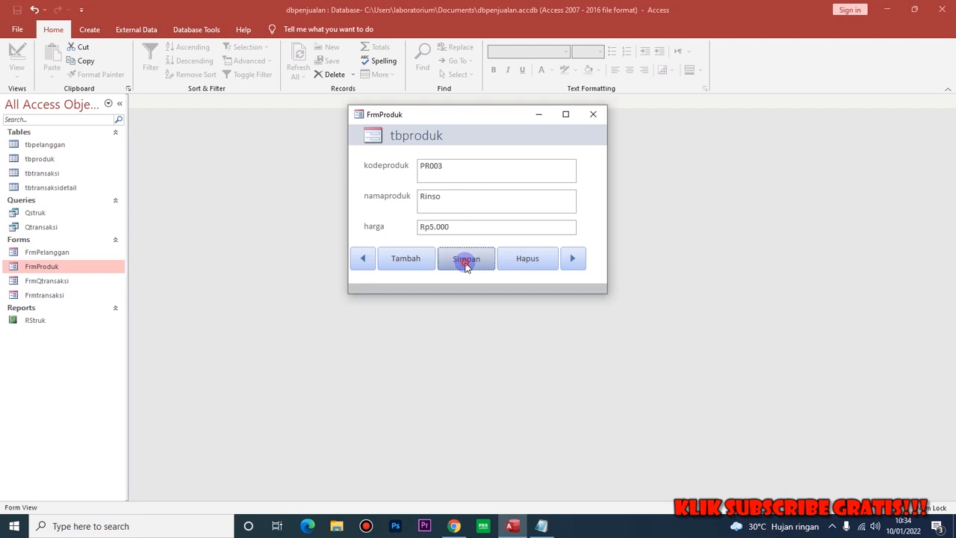
pyautogui.click(594, 114)
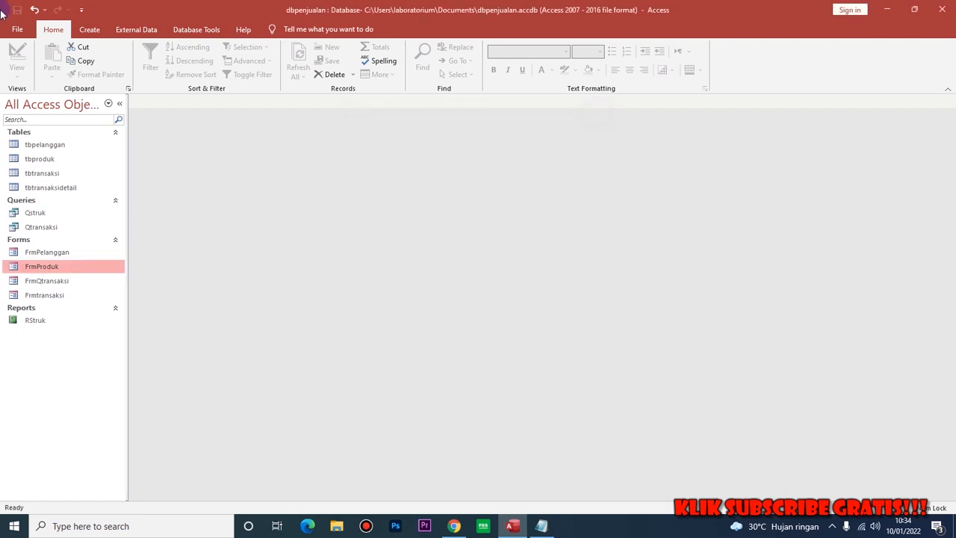
# Step: Open Frmtransaksi and start a transaction dated 04/01/2022 for the first customer in the kodepelanggan list
pyautogui.doubleClick(45, 295)
pyautogui.click(316, 127)
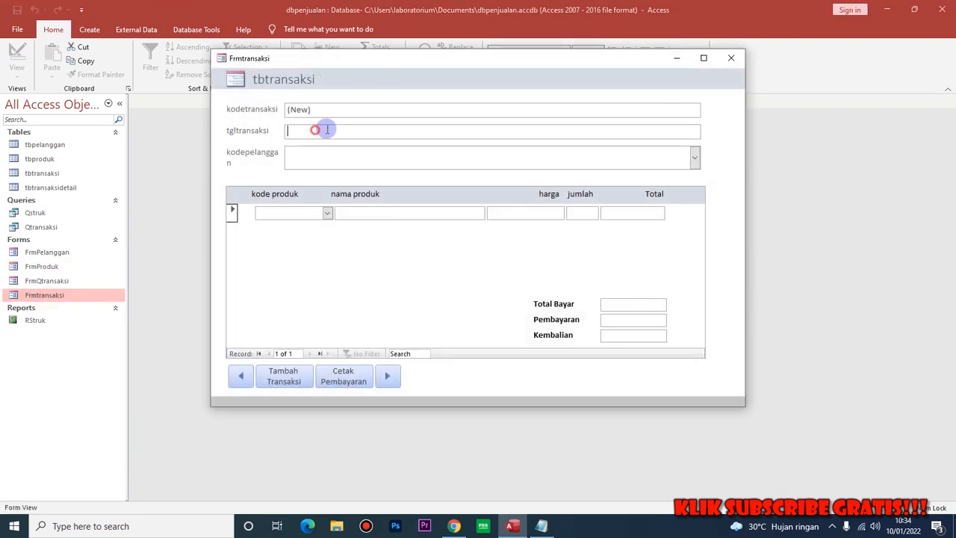
pyautogui.click(707, 129)
pyautogui.click(648, 174)
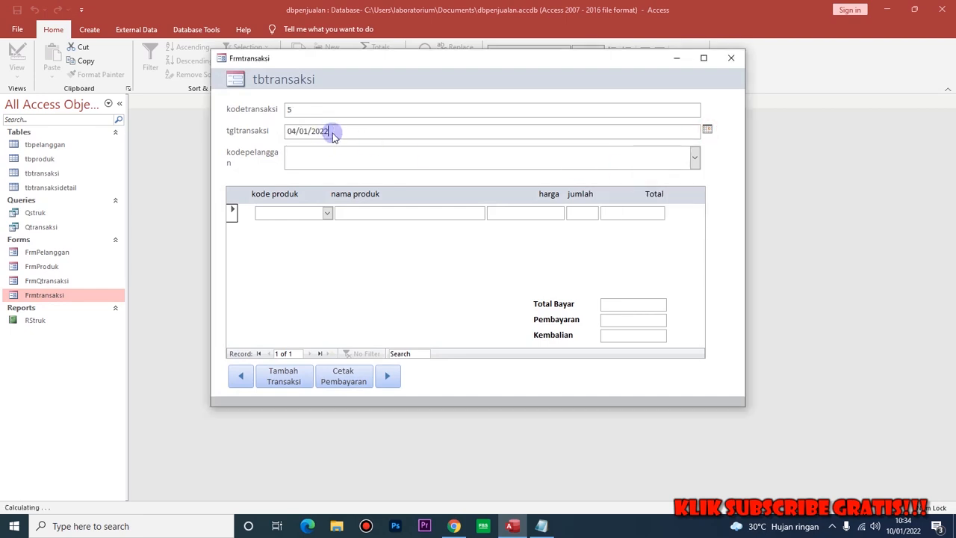
pyautogui.click(694, 159)
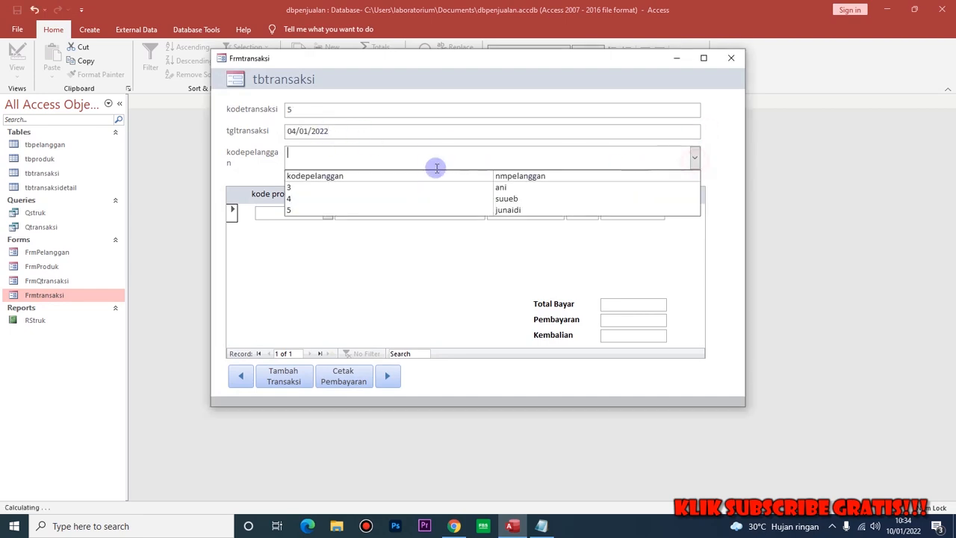
pyautogui.click(487, 191)
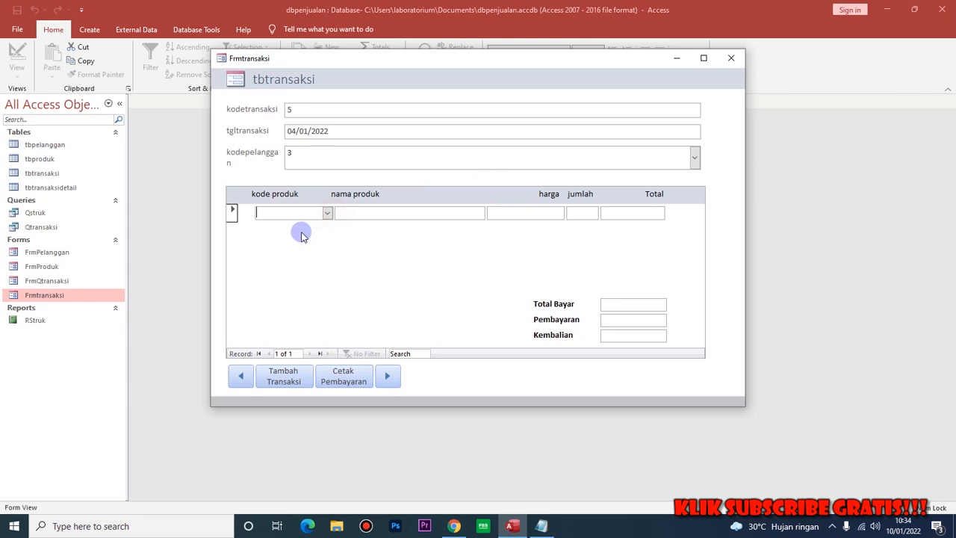
# Step: Add product PR001 to the transaction's first detail row with a jumlah of 5
pyautogui.click(327, 213)
pyautogui.click(312, 237)
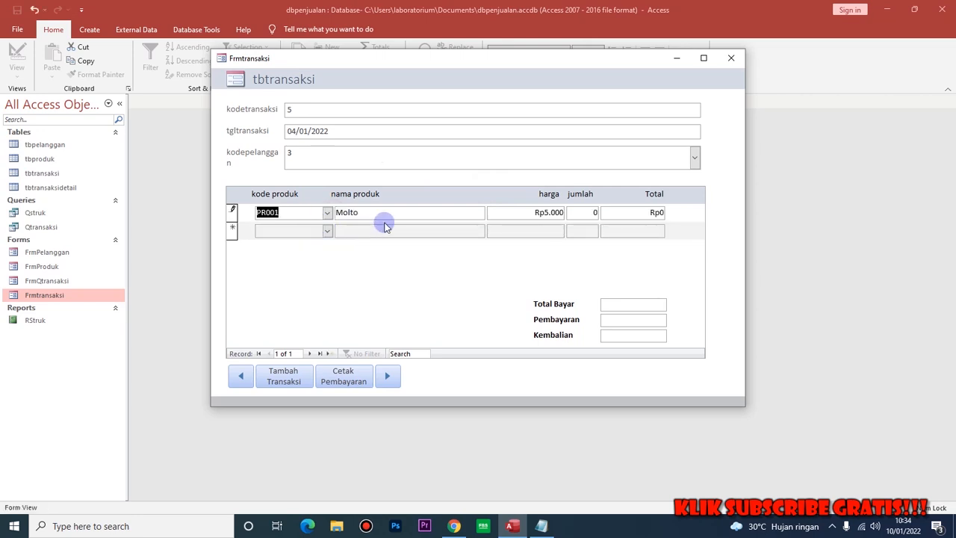
pyautogui.click(590, 212)
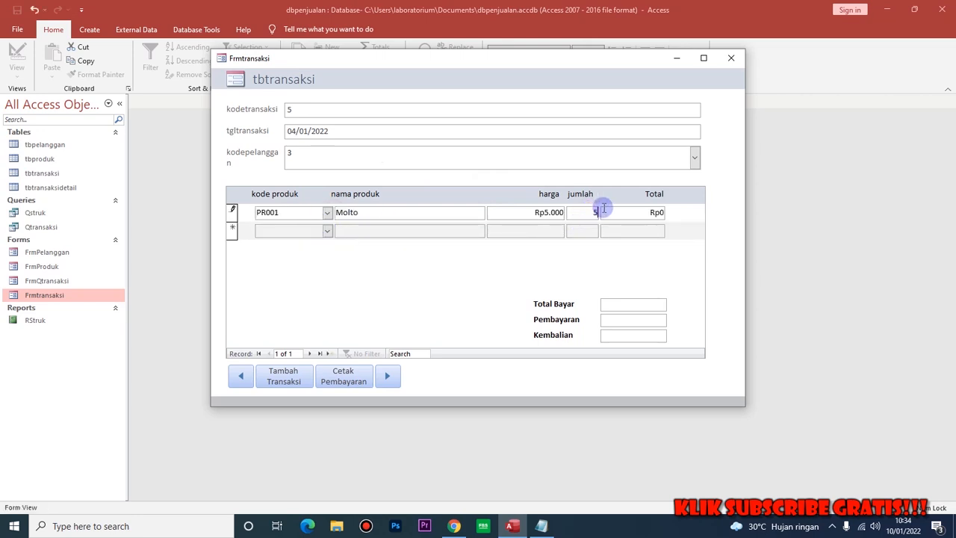
pyautogui.press('Tab')
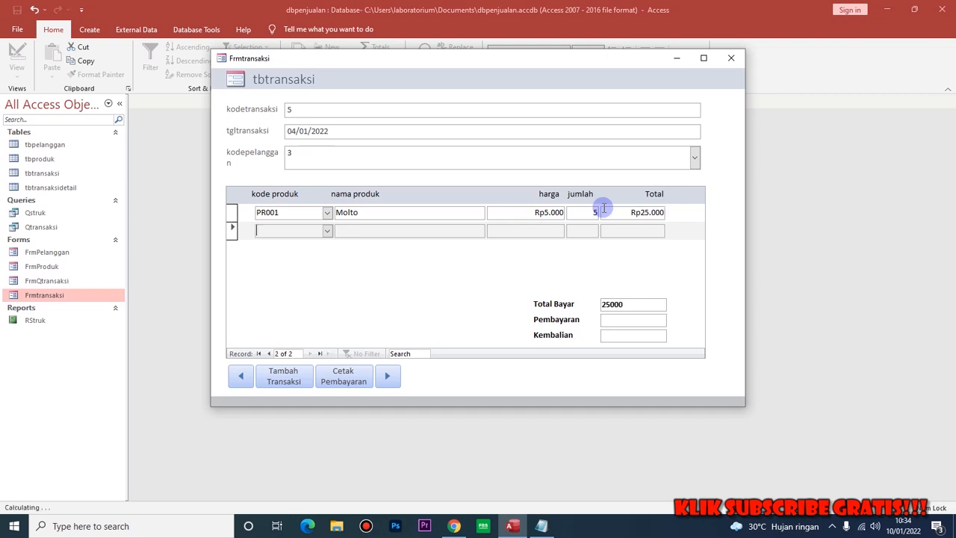
# Step: Add two more product rows to the transaction: PR002 with a jumlah of 1 and PR003 with a jumlah of 5
pyautogui.click(327, 232)
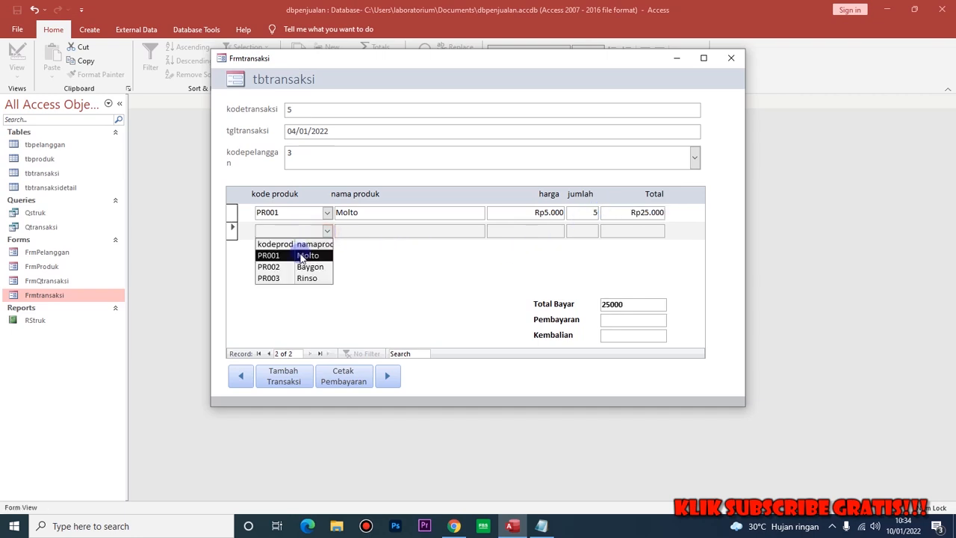
pyautogui.click(306, 266)
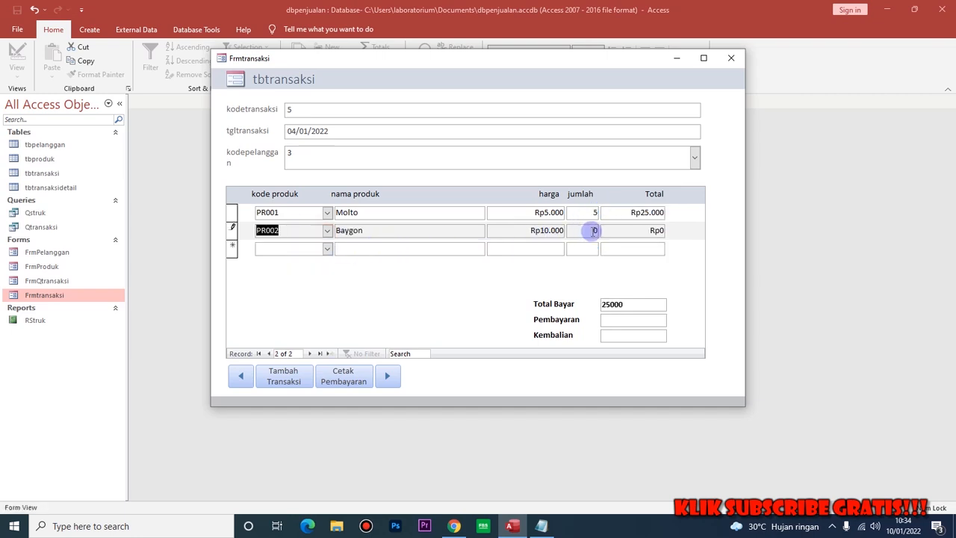
pyautogui.click(591, 230)
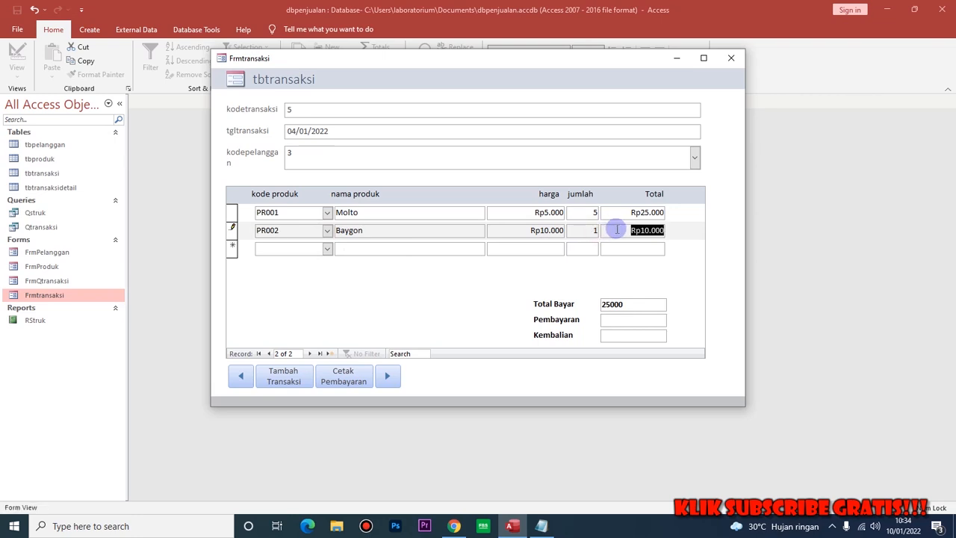
pyautogui.click(327, 248)
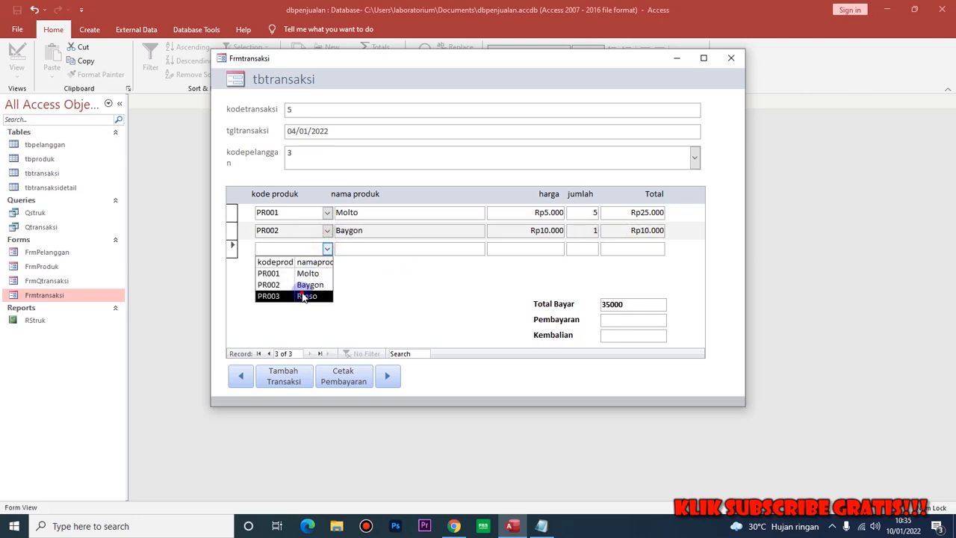
pyautogui.click(305, 297)
pyautogui.click(586, 248)
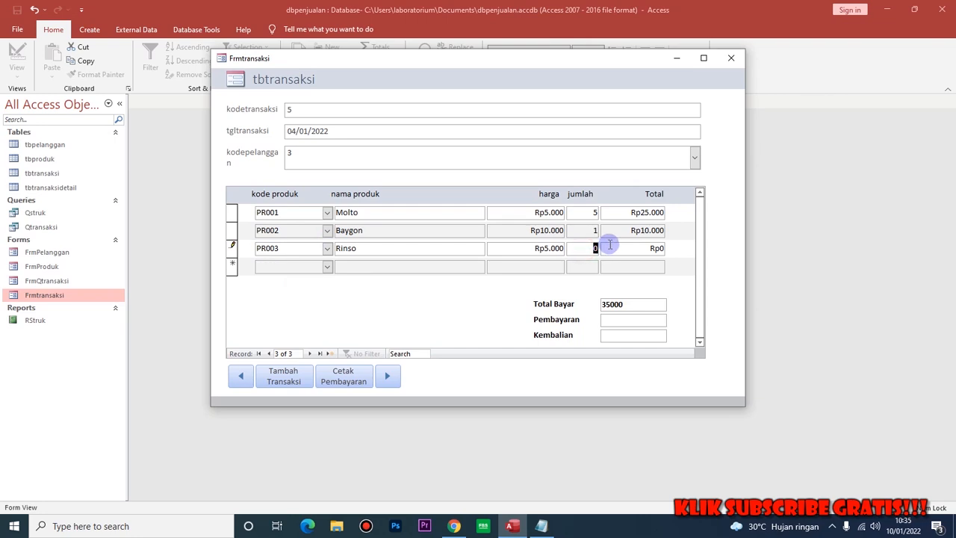
pyautogui.press('Tab')
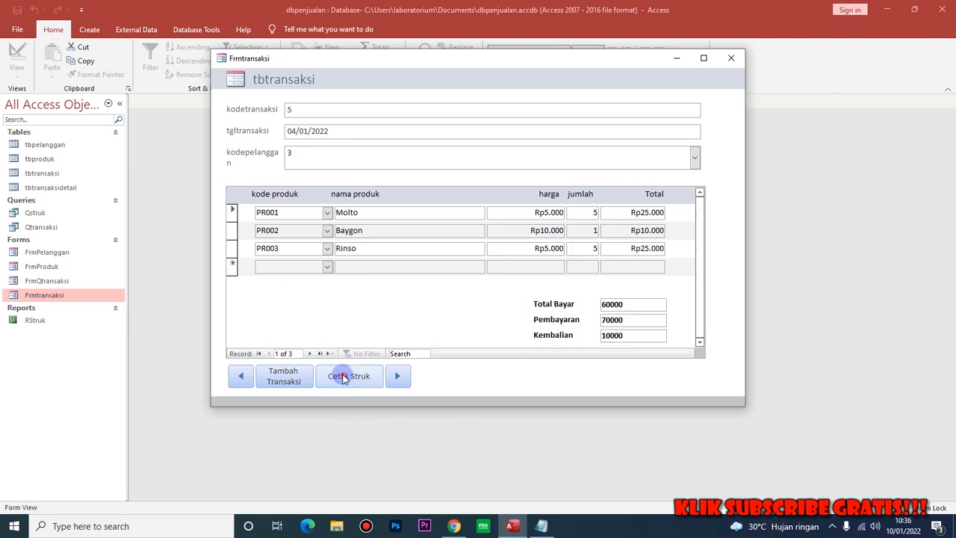
# Step: Show the current transaction's receipt with Cetak Struk, and close both RStruk and Frmtransaksi after reviewing it
pyautogui.click(348, 376)
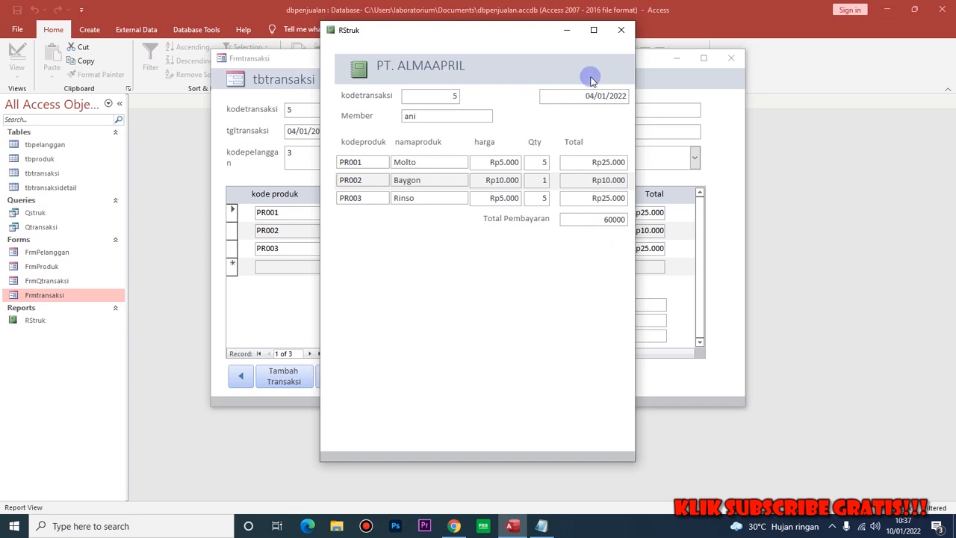
pyautogui.click(617, 30)
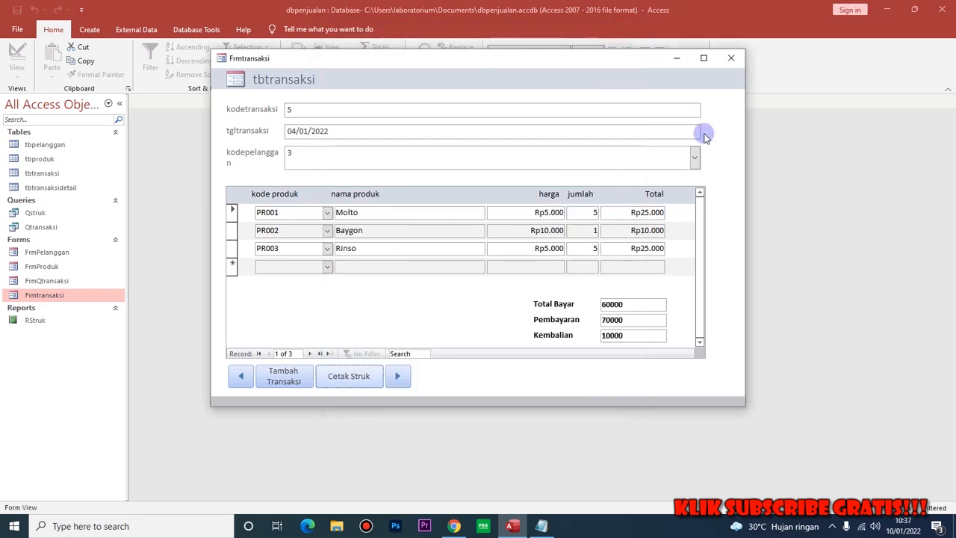
pyautogui.click(732, 57)
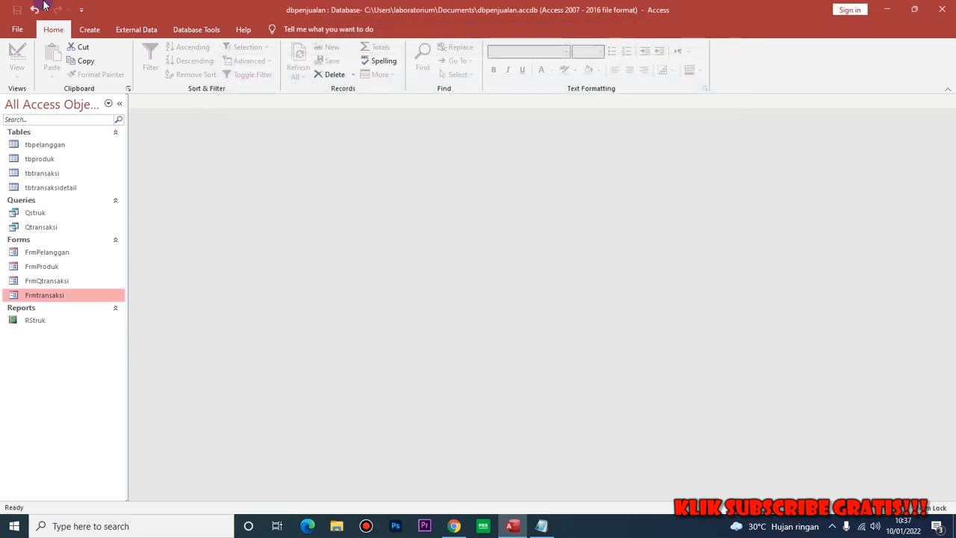
pyautogui.click(46, 322)
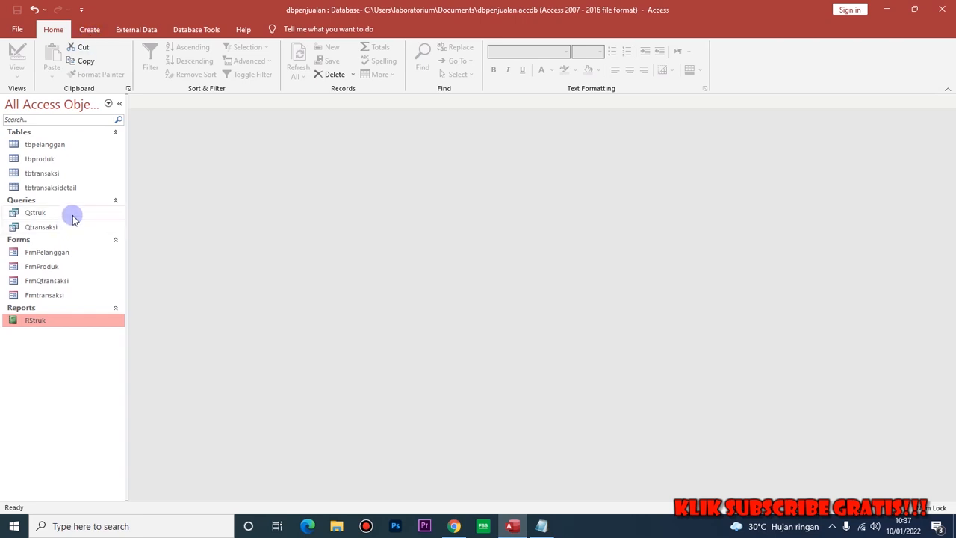
pyautogui.click(88, 33)
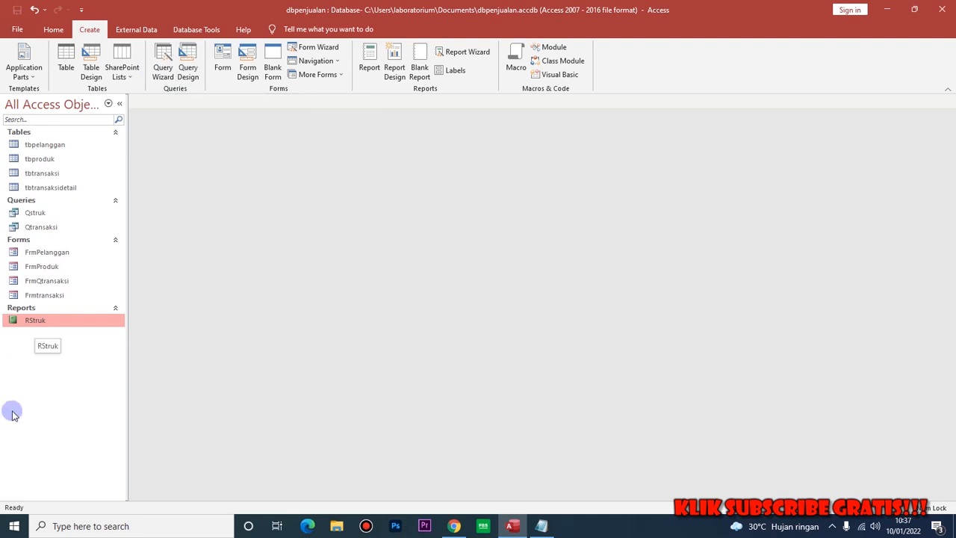
pyautogui.click(50, 229)
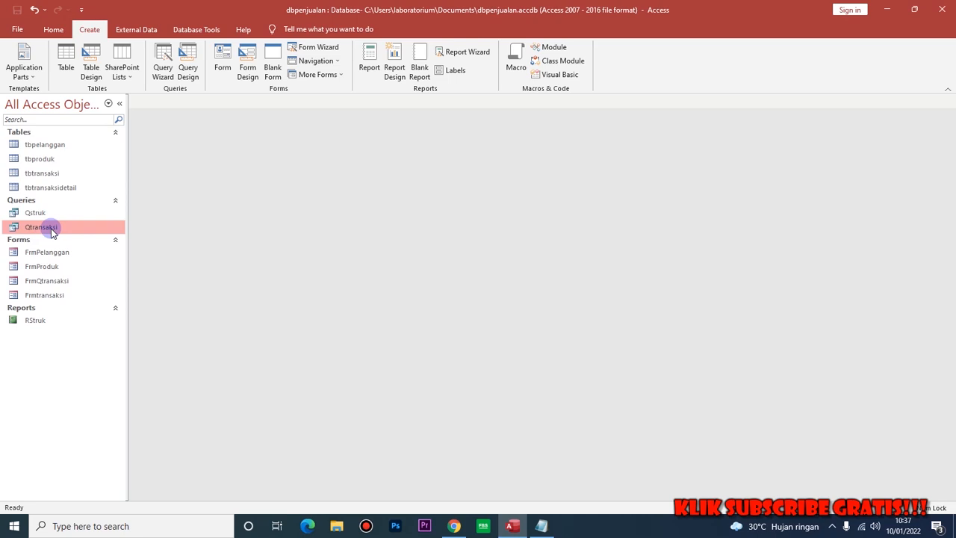
pyautogui.click(42, 213)
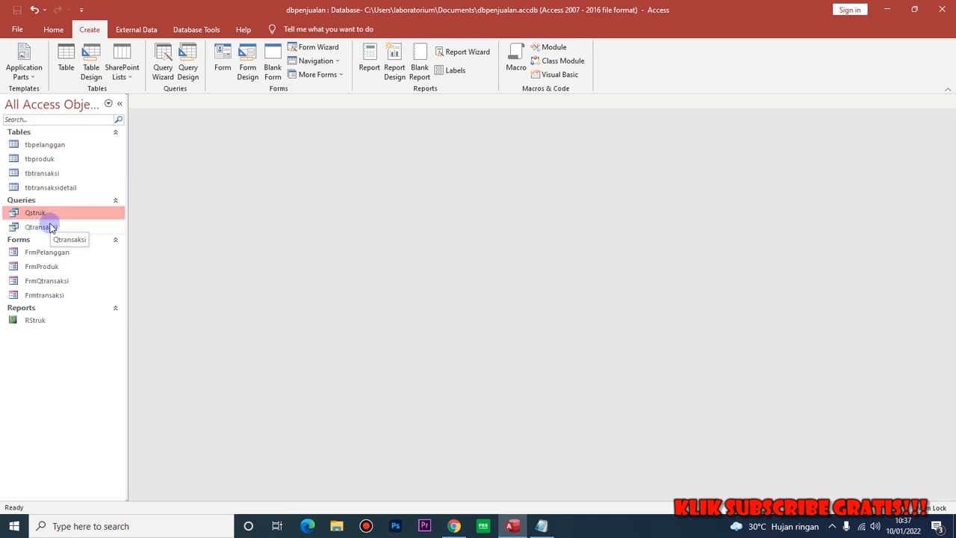
# Step: Compare the fields and records in the Qtransaksi and Qstruk query datasheets, and close both queries
pyautogui.doubleClick(50, 227)
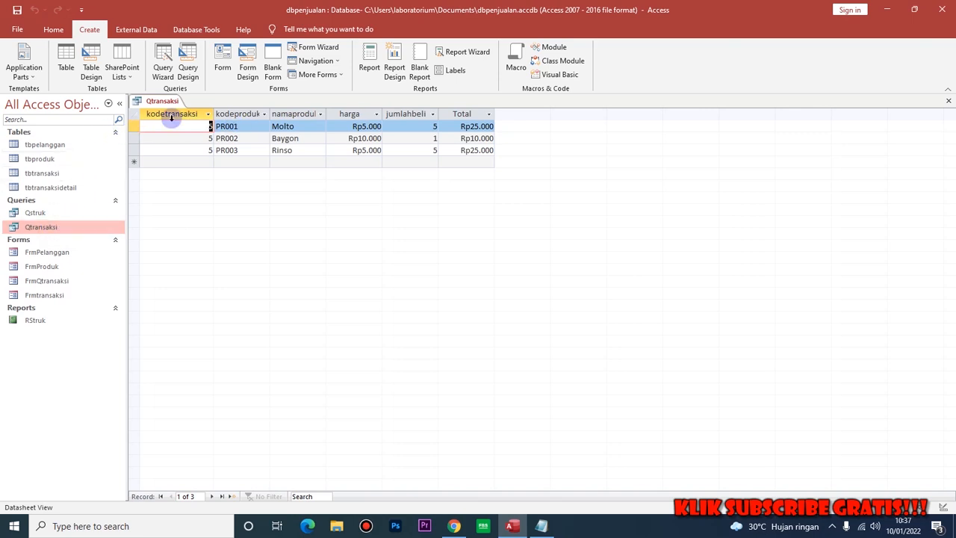
pyautogui.rightClick(153, 100)
pyautogui.click(179, 125)
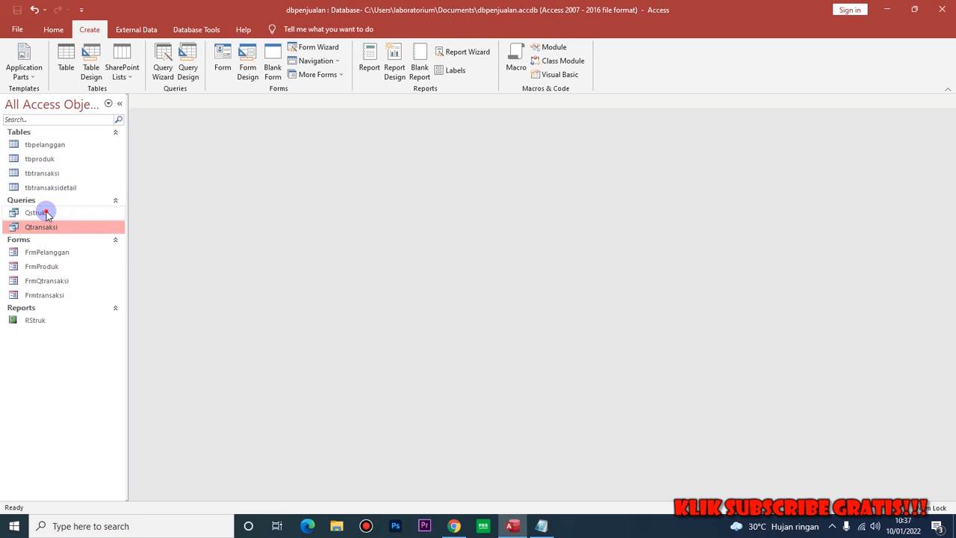
pyautogui.doubleClick(40, 212)
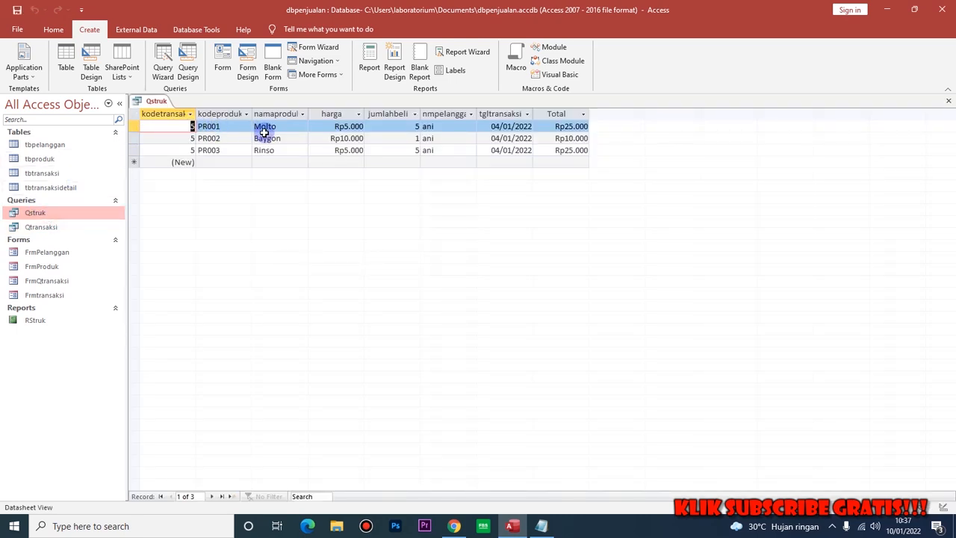
pyautogui.doubleClick(78, 227)
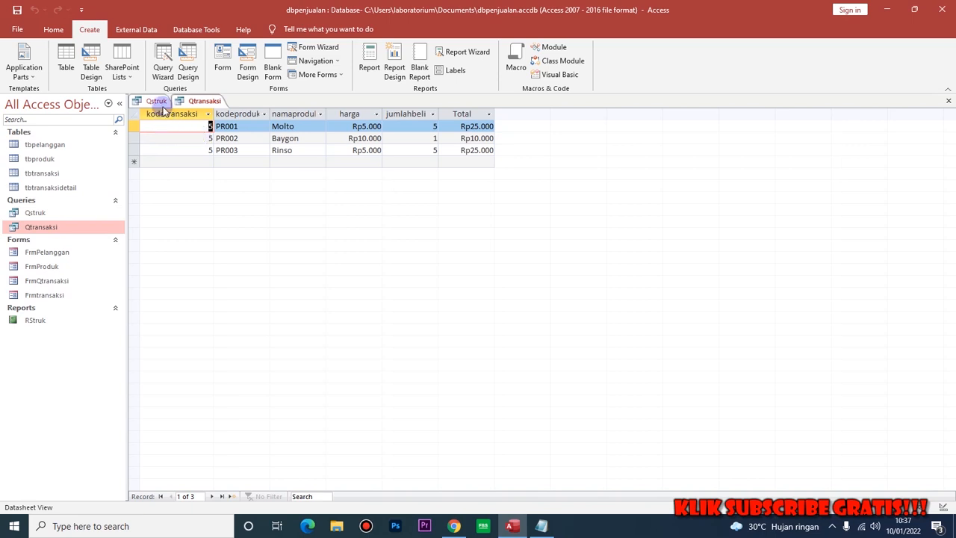
pyautogui.rightClick(195, 101)
pyautogui.click(217, 124)
pyautogui.rightClick(154, 103)
pyautogui.click(166, 119)
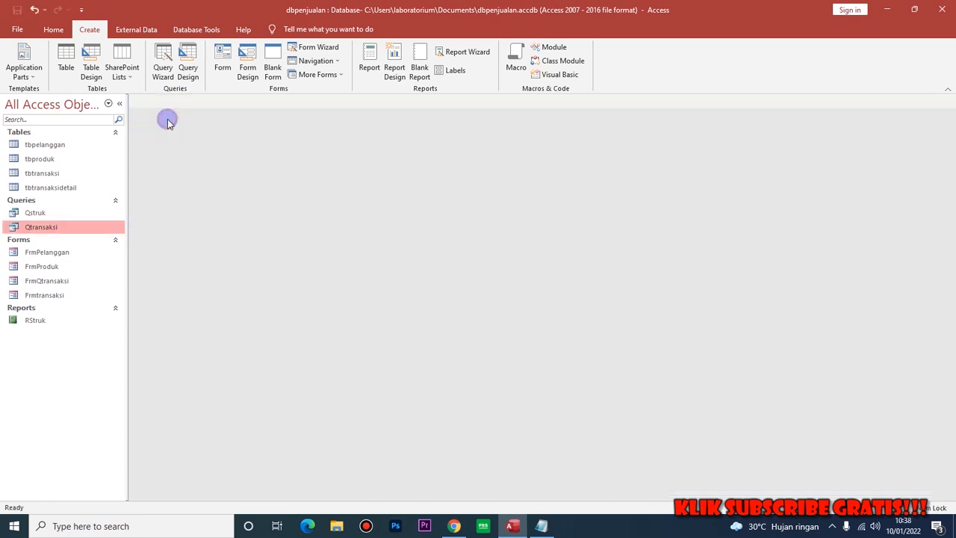
# Step: Create a basic report from the Qtransaksi query and switch it to Design View
pyautogui.click(132, 30)
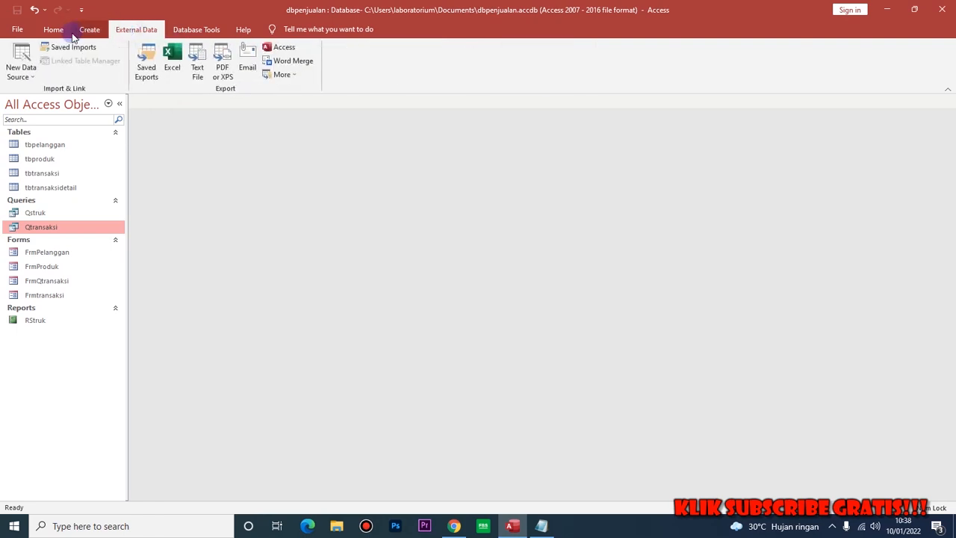
pyautogui.click(96, 31)
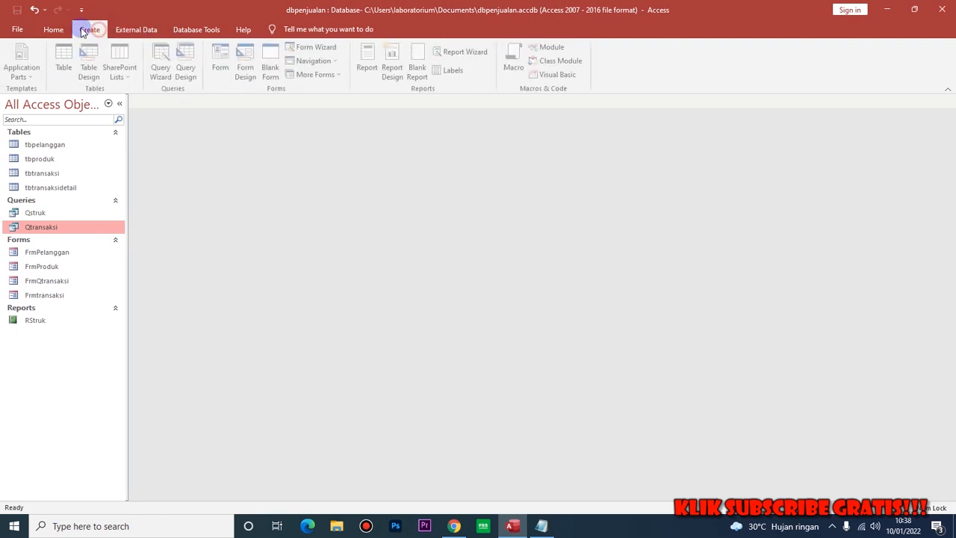
pyautogui.click(197, 30)
pyautogui.scroll(2, 139, 33)
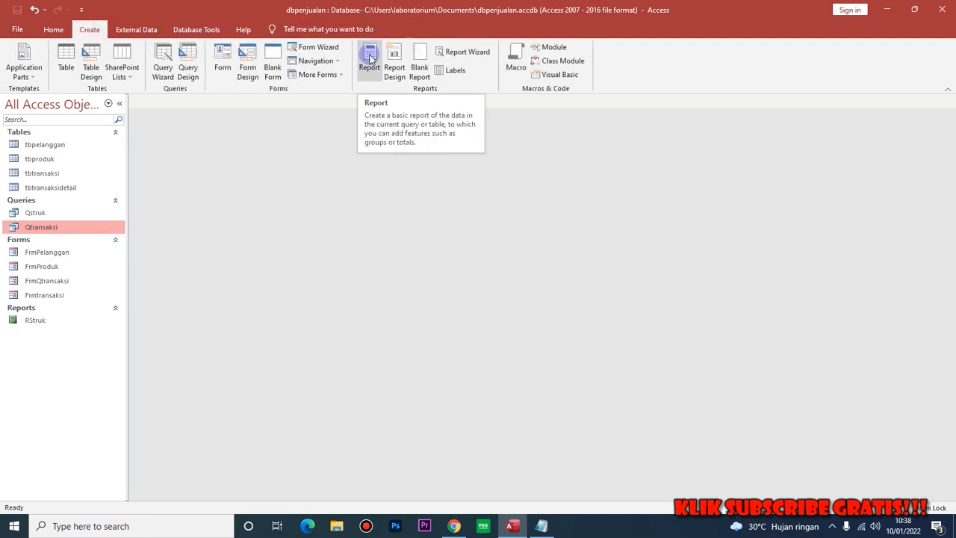
pyautogui.click(370, 58)
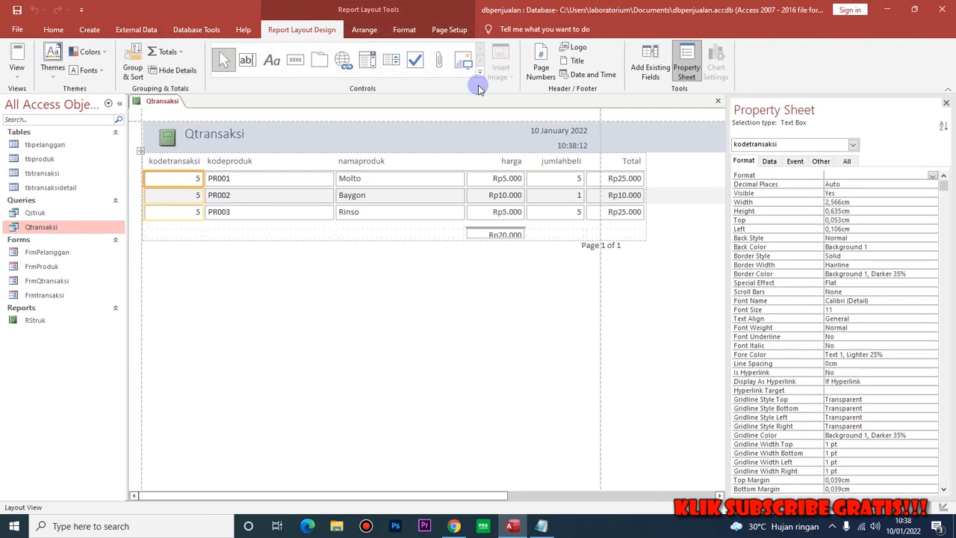
pyautogui.click(16, 70)
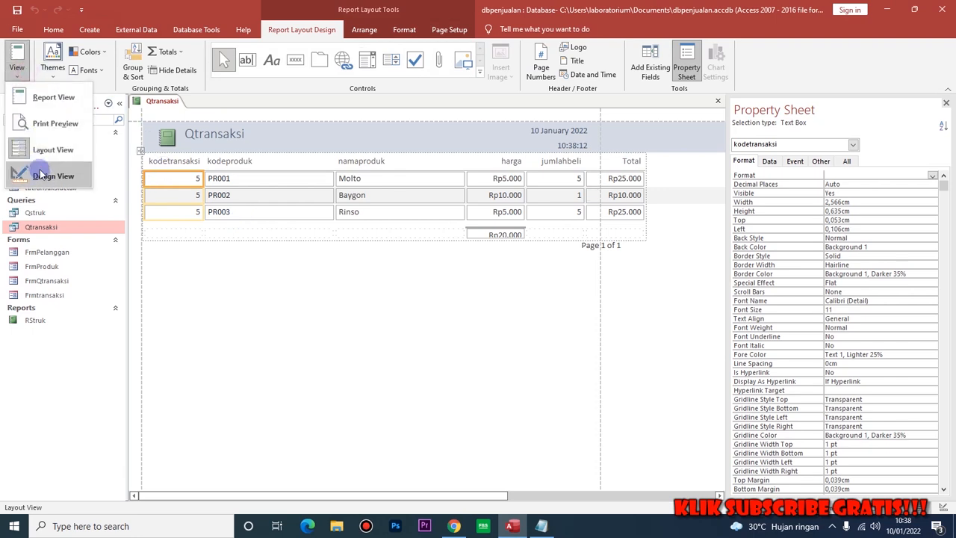
pyautogui.click(64, 174)
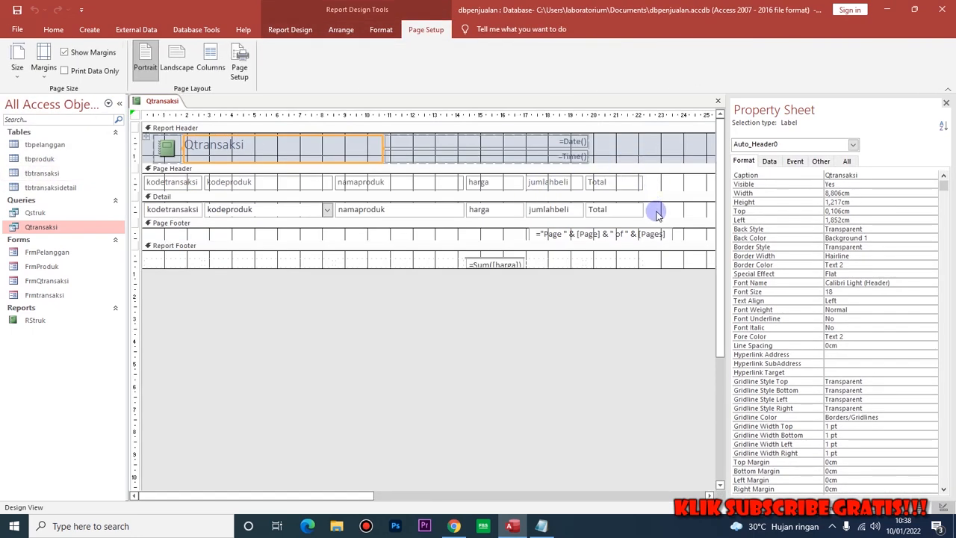
# Step: Delete the page number expression from the page footer, check the result in Report View, and return to Design View
pyautogui.click(569, 236)
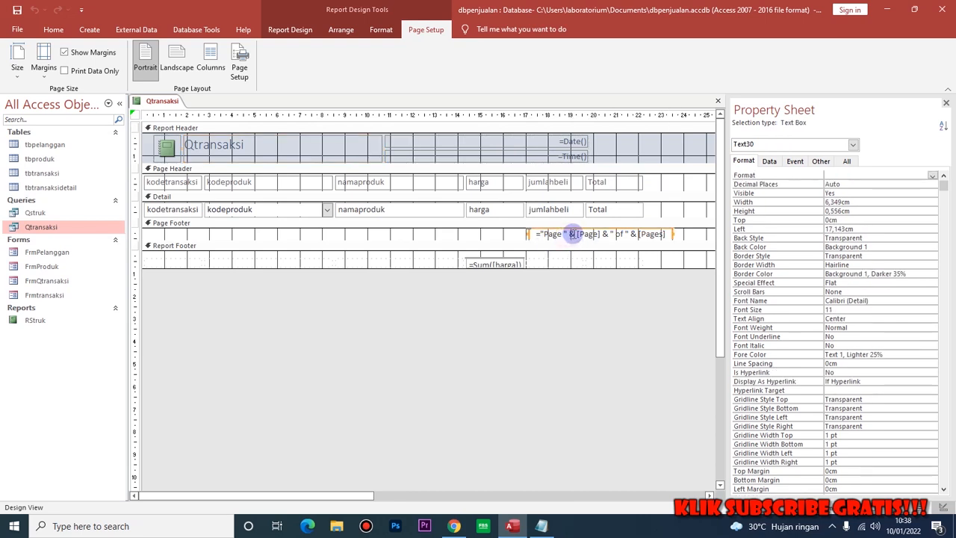
pyautogui.press('Delete')
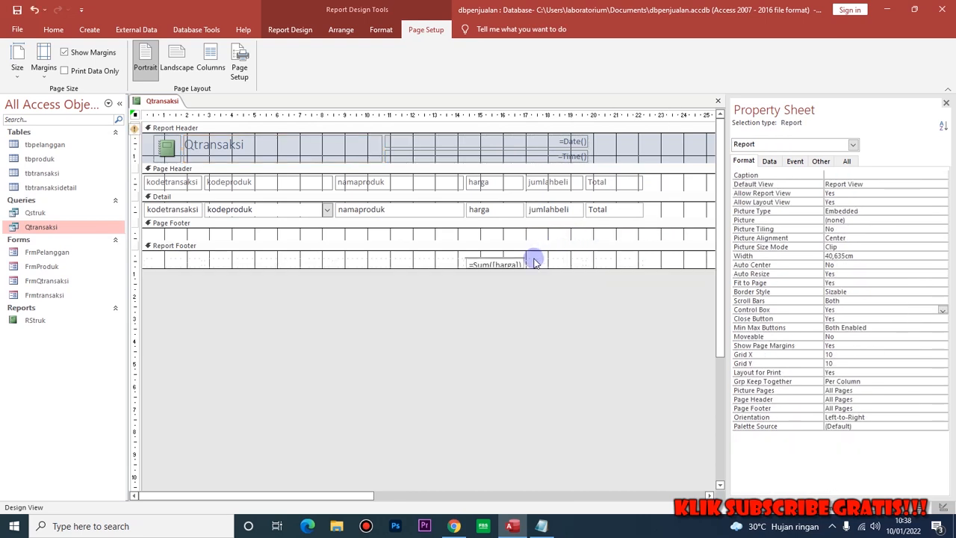
pyautogui.click(52, 30)
pyautogui.click(17, 58)
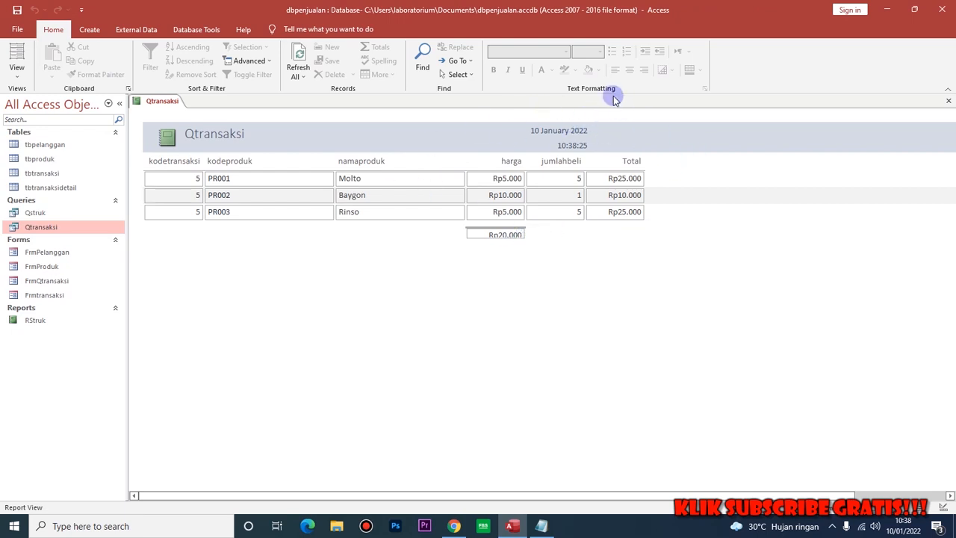
pyautogui.click(18, 72)
pyautogui.click(30, 176)
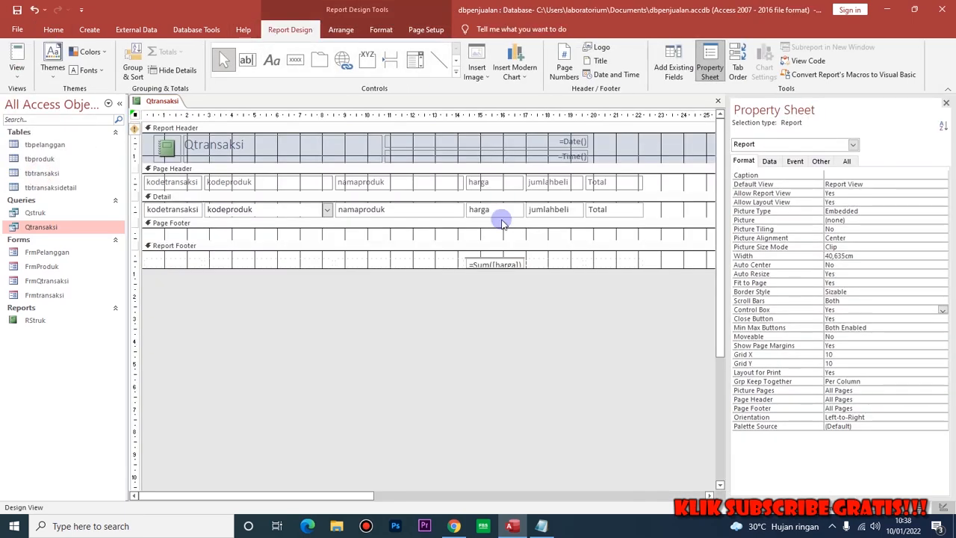
# Step: Remove the layout from all controls in the report so they can be handled individually
pyautogui.hotkey('ctrl', 'a')
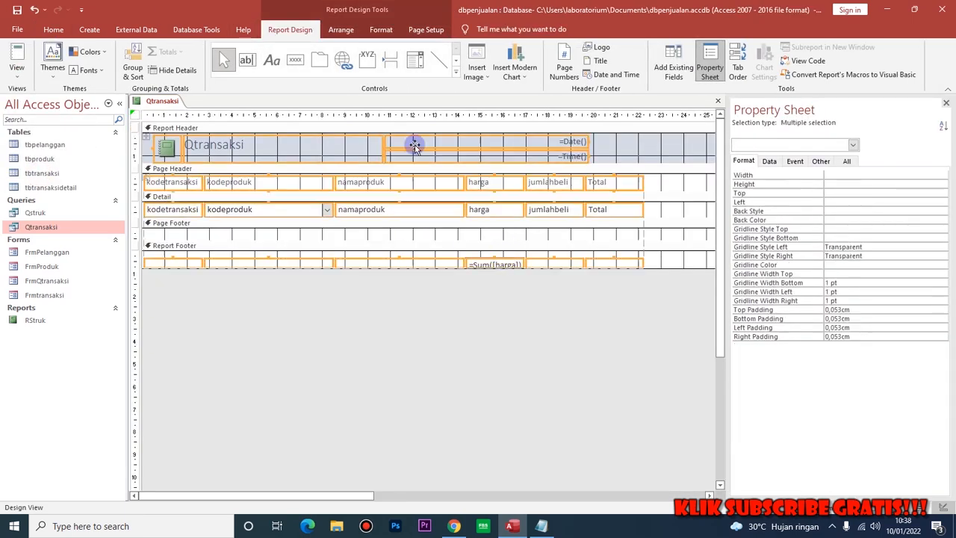
pyautogui.click(341, 29)
pyautogui.click(102, 70)
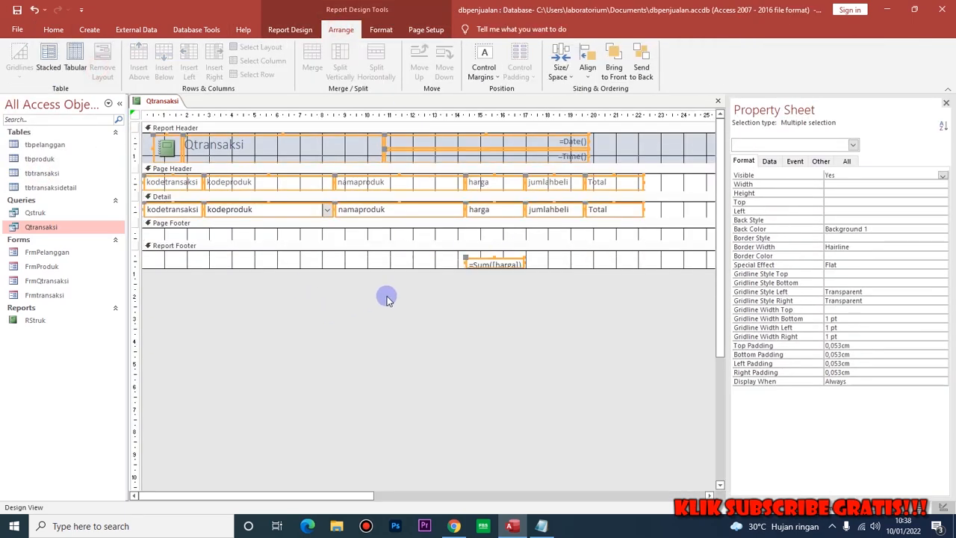
pyautogui.click(410, 308)
# Step: Delete the Sum of harga box from the report footer and collapse the page footer section to zero height
pyautogui.click(484, 262)
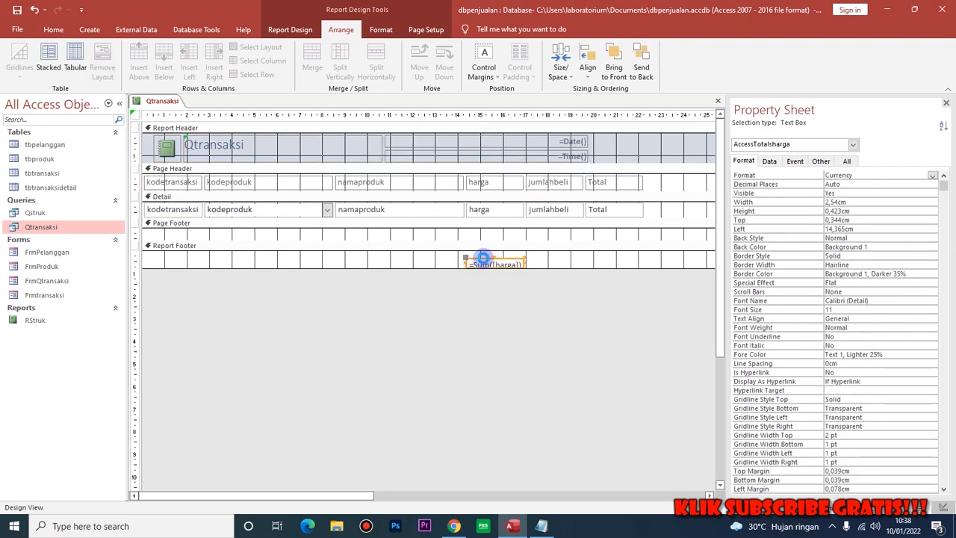
pyautogui.press('Delete')
pyautogui.moveTo(499, 238); pyautogui.dragTo(501, 228)
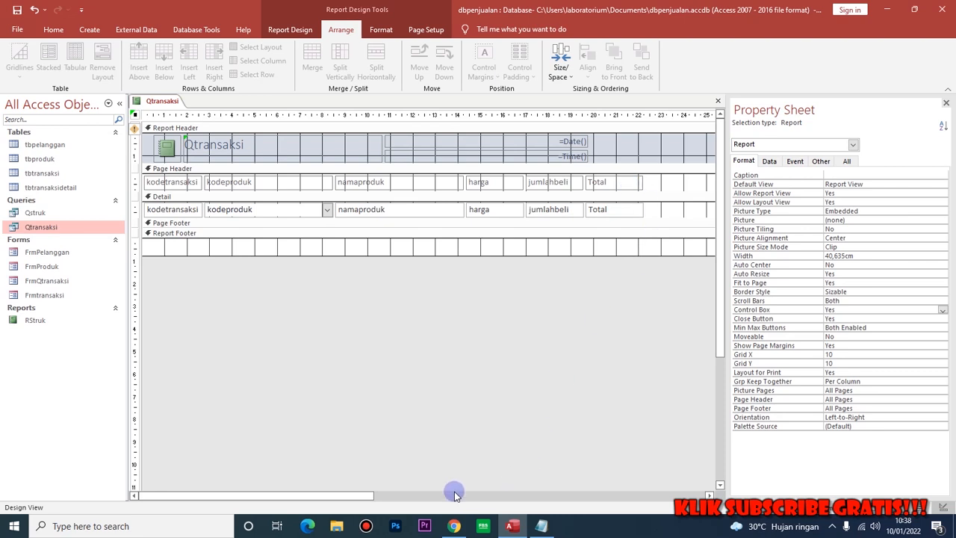
# Step: Narrow the report to about 22.6 cm wide, just beyond the Total column
pyautogui.moveTo(358, 495); pyautogui.dragTo(655, 495)
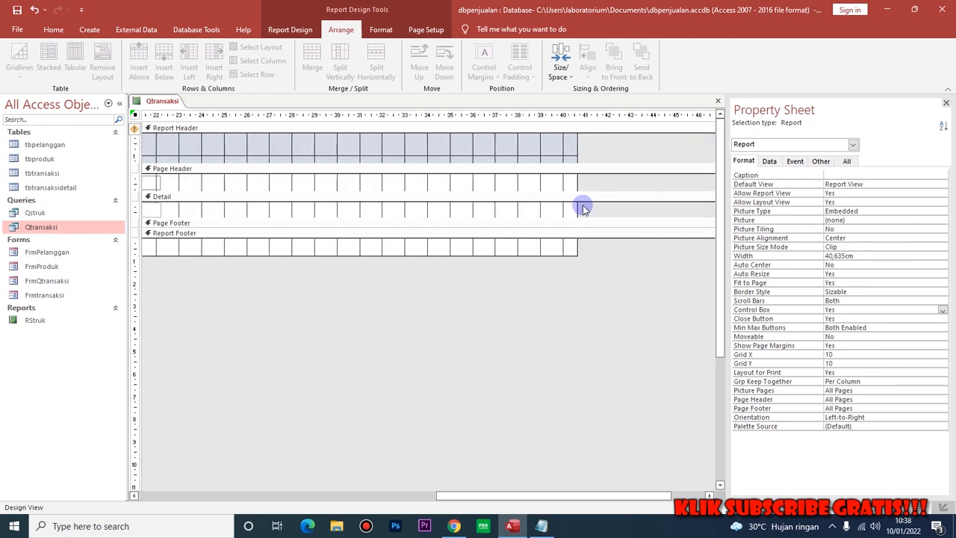
pyautogui.moveTo(578, 185); pyautogui.dragTo(170, 193)
pyautogui.moveTo(478, 495); pyautogui.dragTo(61, 485)
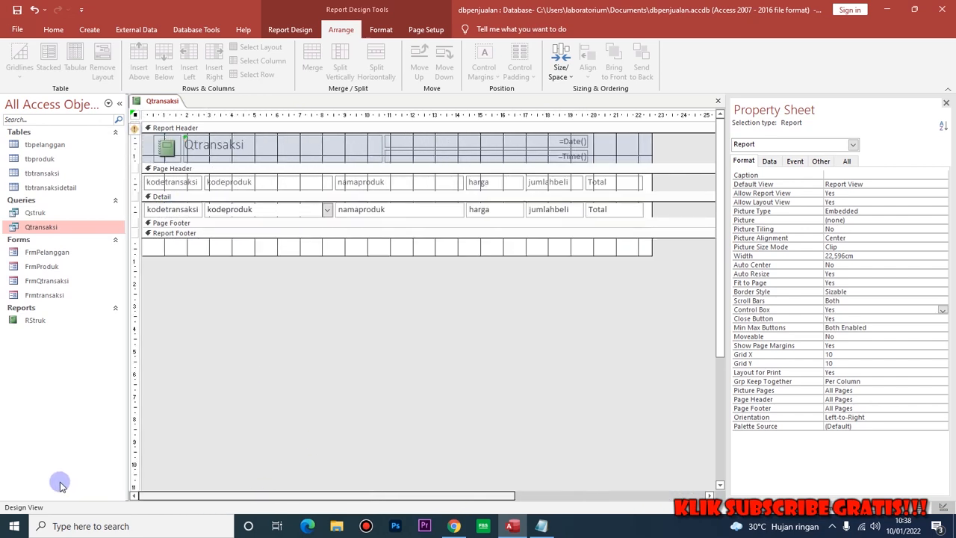
# Step: Change the title label in the report header to "Laporan Penjualan"
pyautogui.click(197, 144)
pyautogui.doubleClick(255, 143)
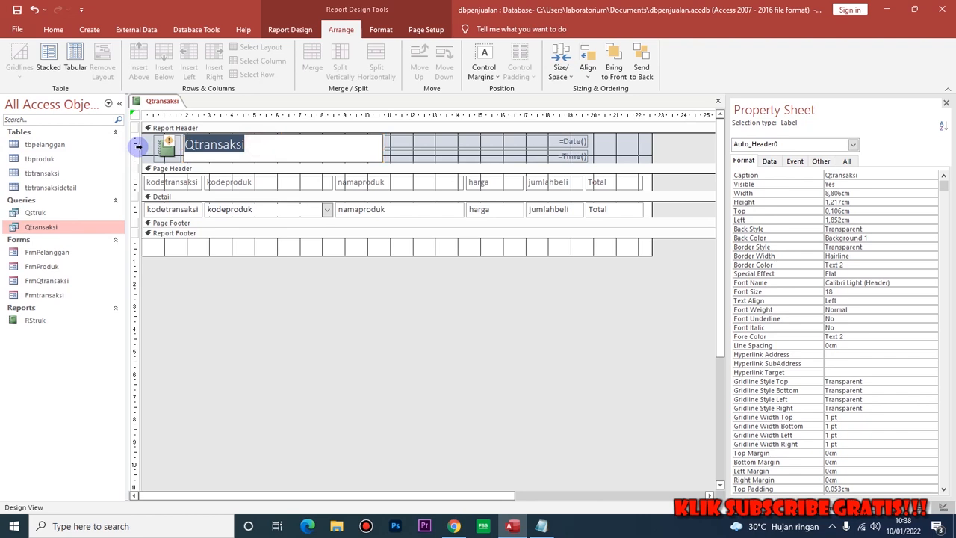
pyautogui.write('Laporan Penjualan')
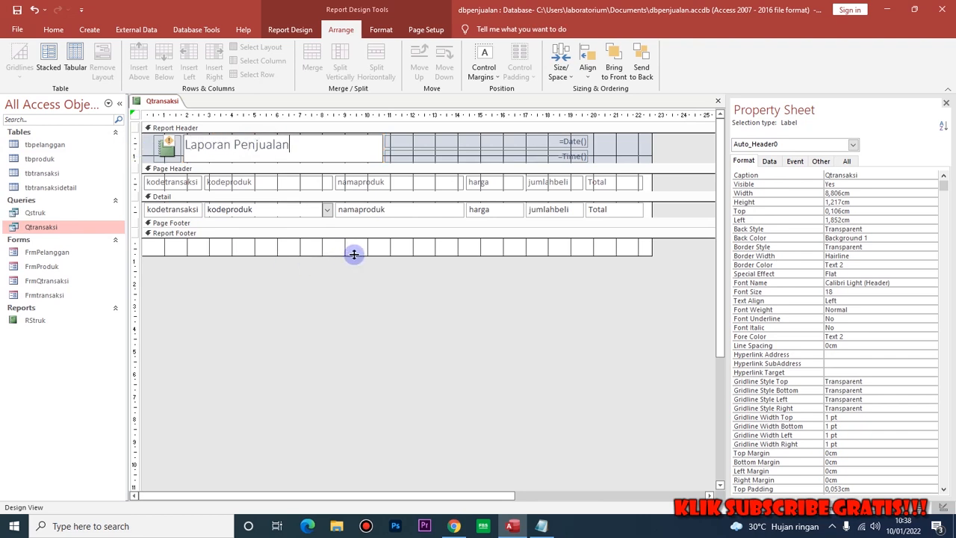
# Step: Add a Sum total for the Total field to the report footer
pyautogui.click(602, 212)
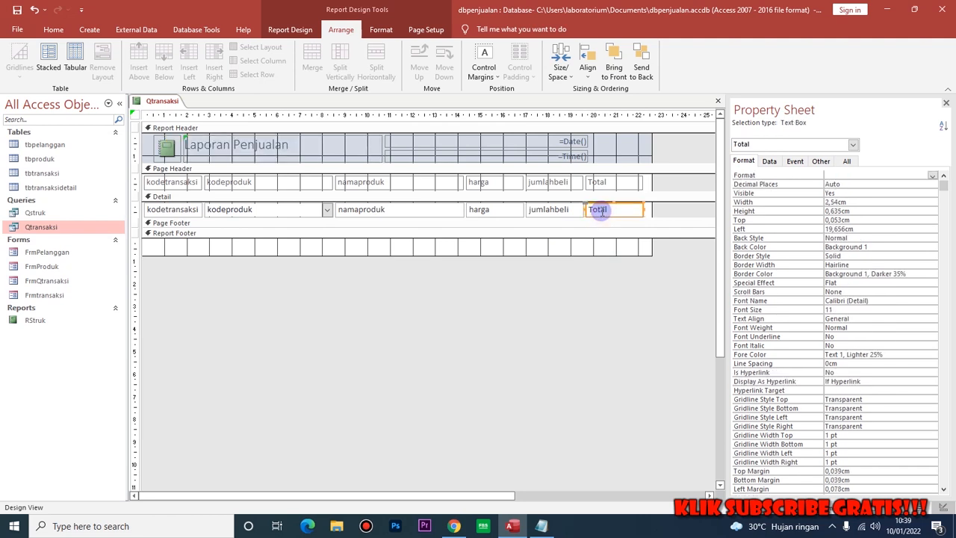
pyautogui.click(290, 29)
pyautogui.click(167, 51)
pyautogui.click(172, 68)
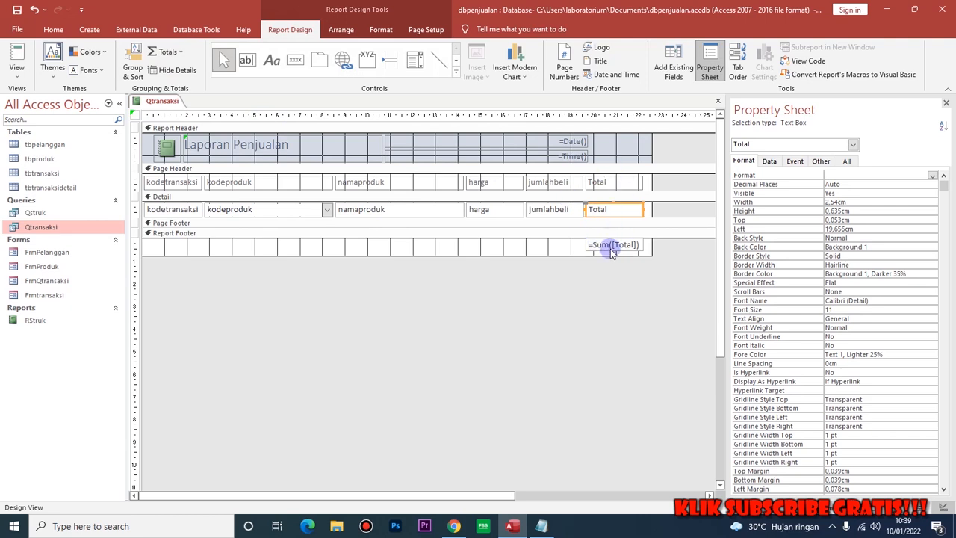
pyautogui.click(525, 250)
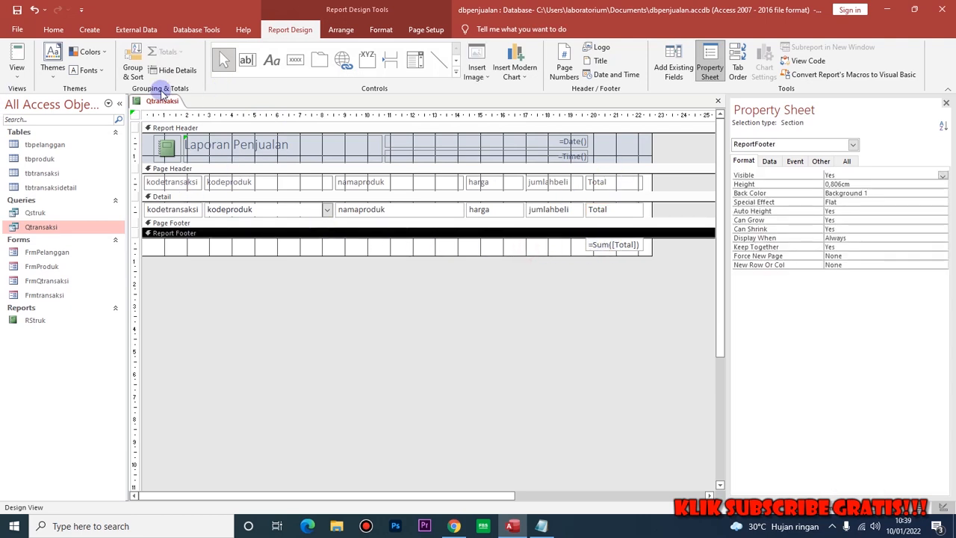
# Step: Move the date and time boxes in the report header over to the report's right edge and check the result in Report View
pyautogui.moveTo(576, 141); pyautogui.dragTo(640, 136)
pyautogui.moveTo(572, 151); pyautogui.dragTo(633, 150)
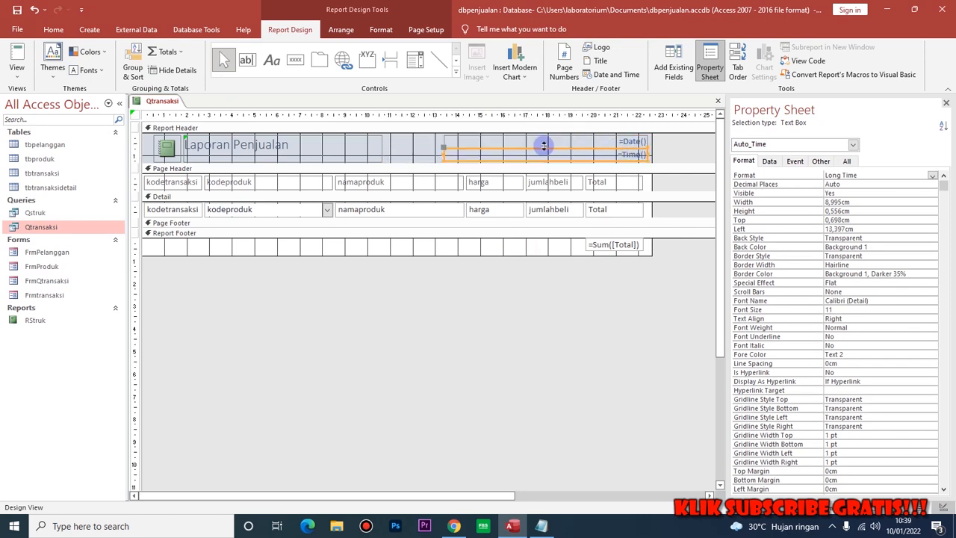
pyautogui.click(17, 64)
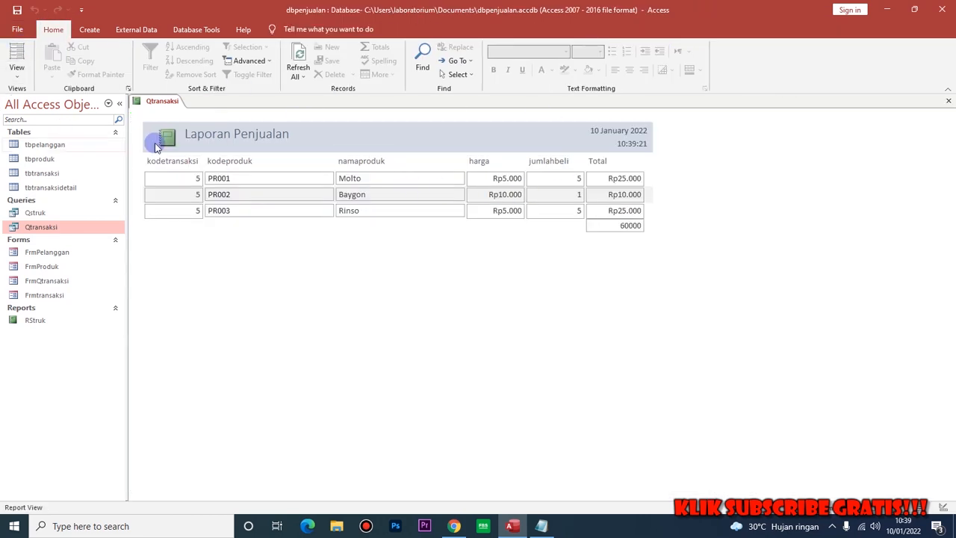
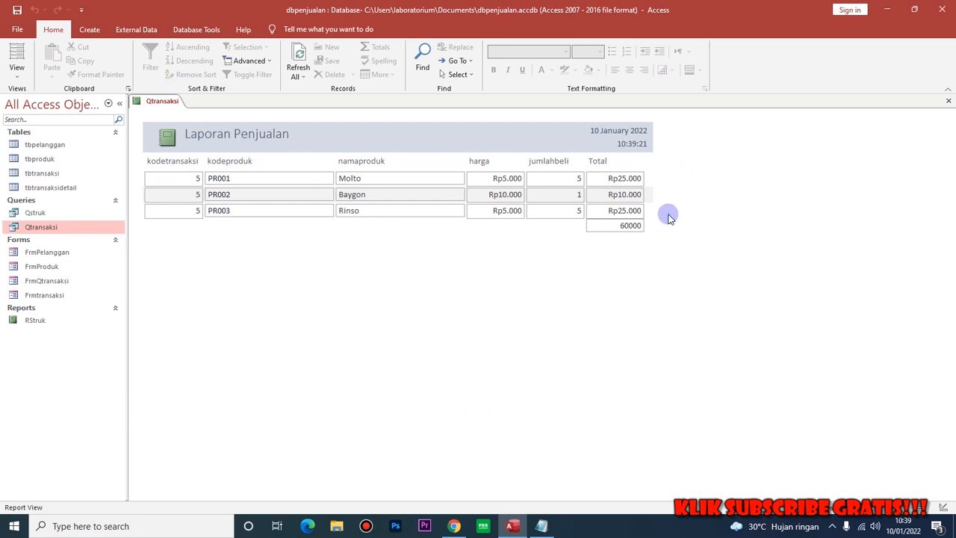
# Step: Save the report as RLaporanPenjualan and close it
pyautogui.rightClick(149, 100)
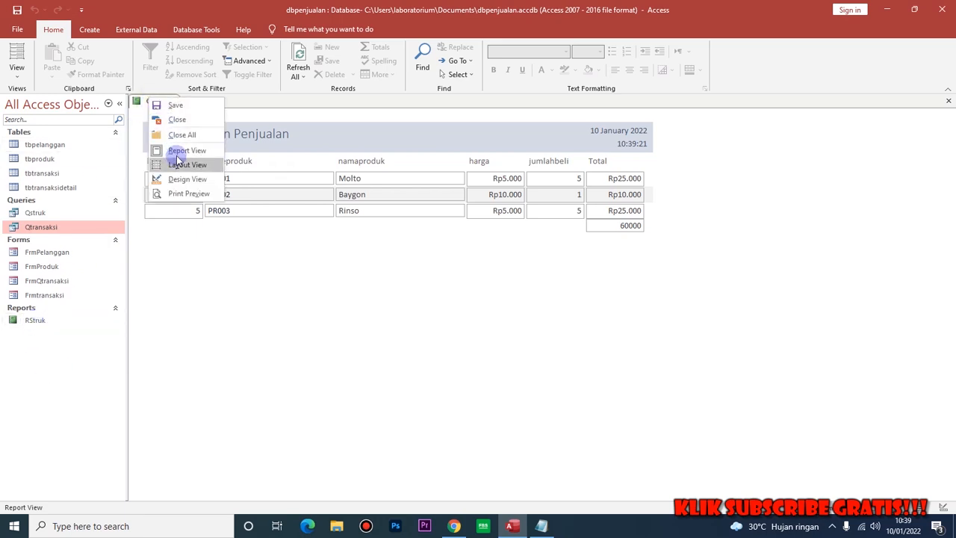
pyautogui.click(175, 105)
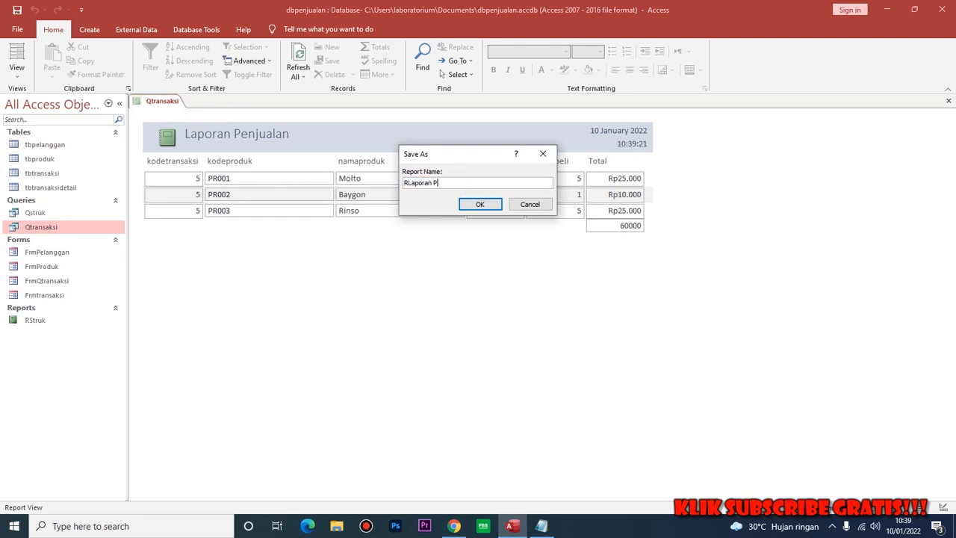
pyautogui.write('RLaporanPenjualan')
pyautogui.click(475, 200)
pyautogui.rightClick(203, 103)
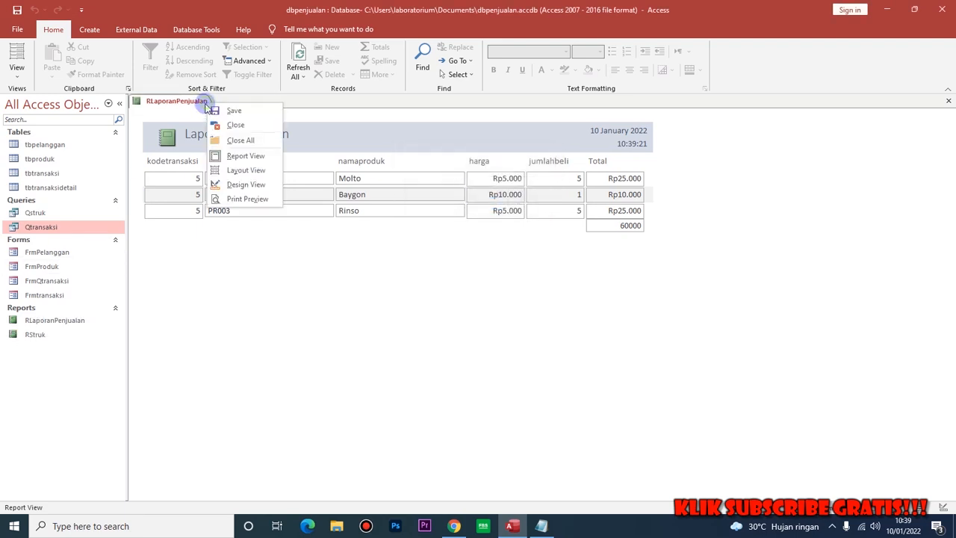
pyautogui.click(228, 124)
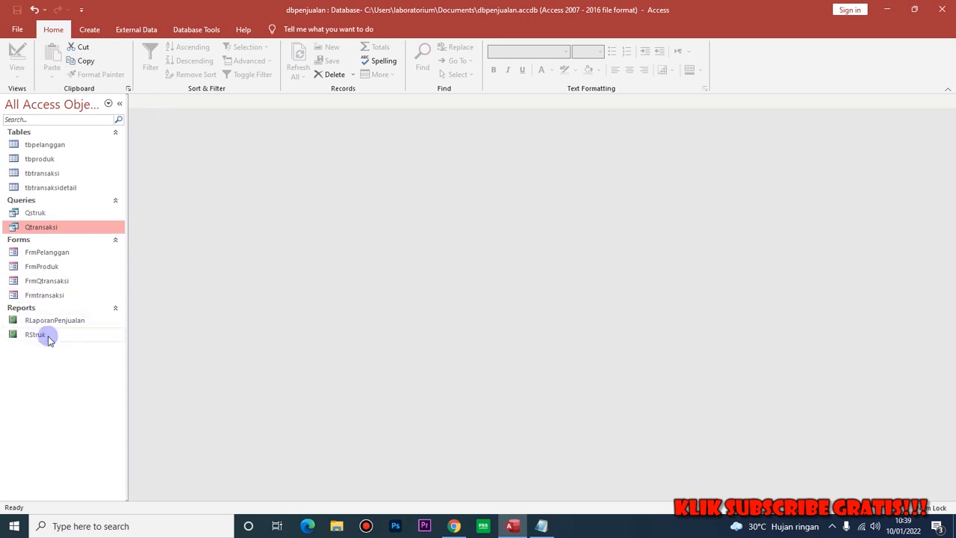
# Step: Create a blank form and switch it to Design View
pyautogui.click(89, 31)
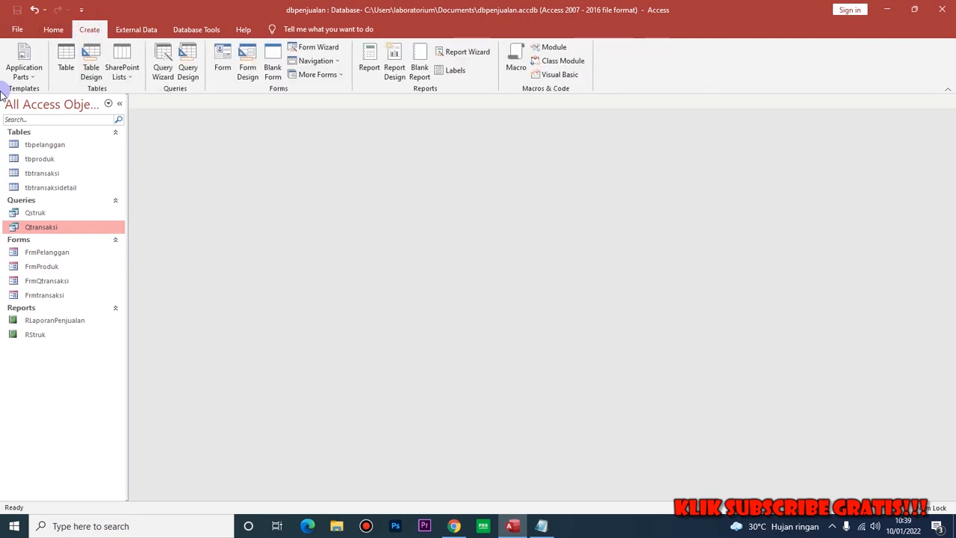
pyautogui.click(277, 61)
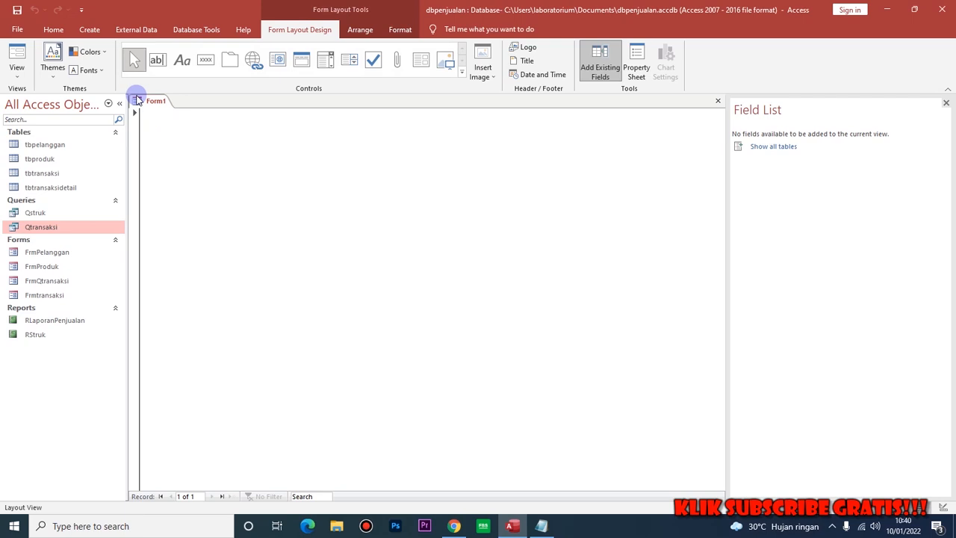
pyautogui.rightClick(152, 101)
pyautogui.rightClick(146, 101)
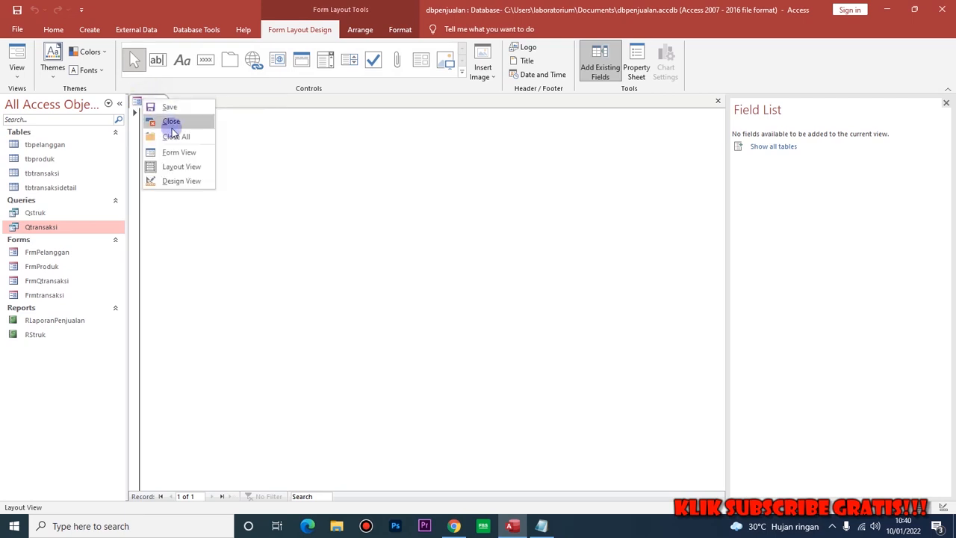
pyautogui.click(173, 182)
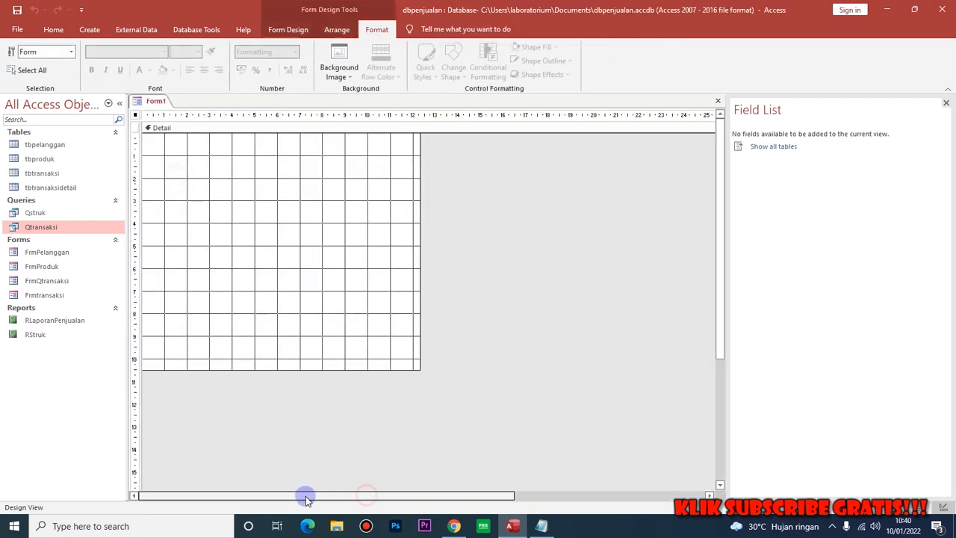
# Step: Add the form header and footer sections to the blank form and collapse the footer to zero height
pyautogui.rightClick(323, 155)
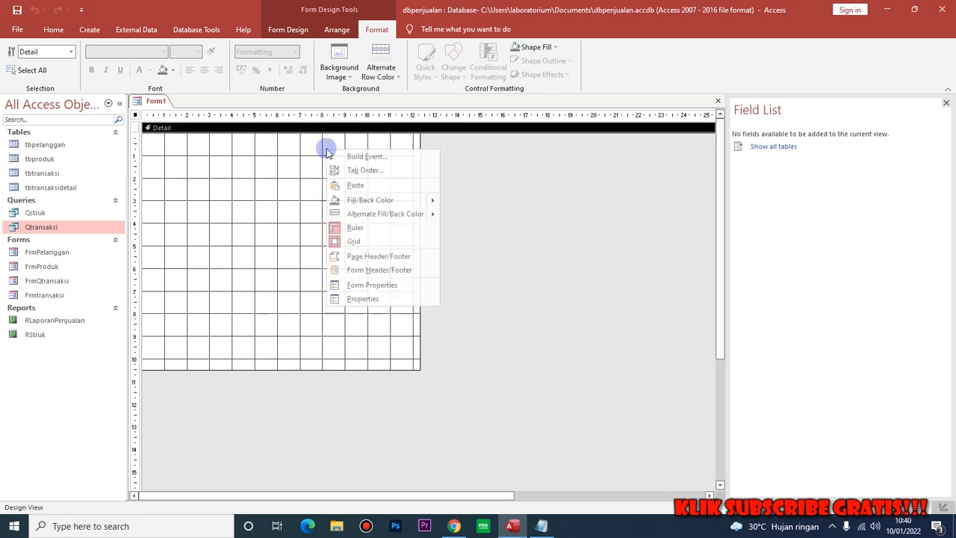
pyautogui.click(394, 269)
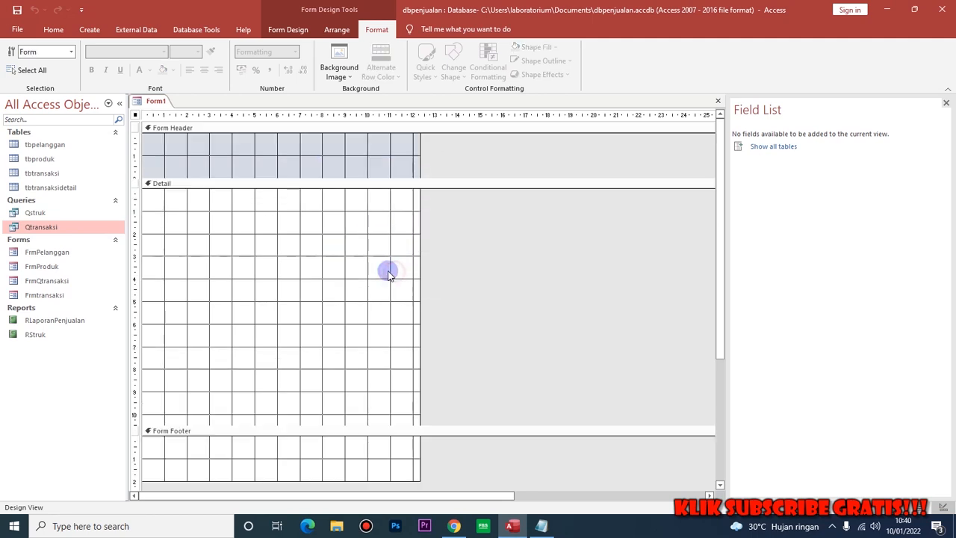
pyautogui.moveTo(224, 478); pyautogui.dragTo(236, 434)
# Step: Draw a rectangle about 12.3 cm by 1.5 cm across the form header and shrink the header to fit it
pyautogui.click(192, 150)
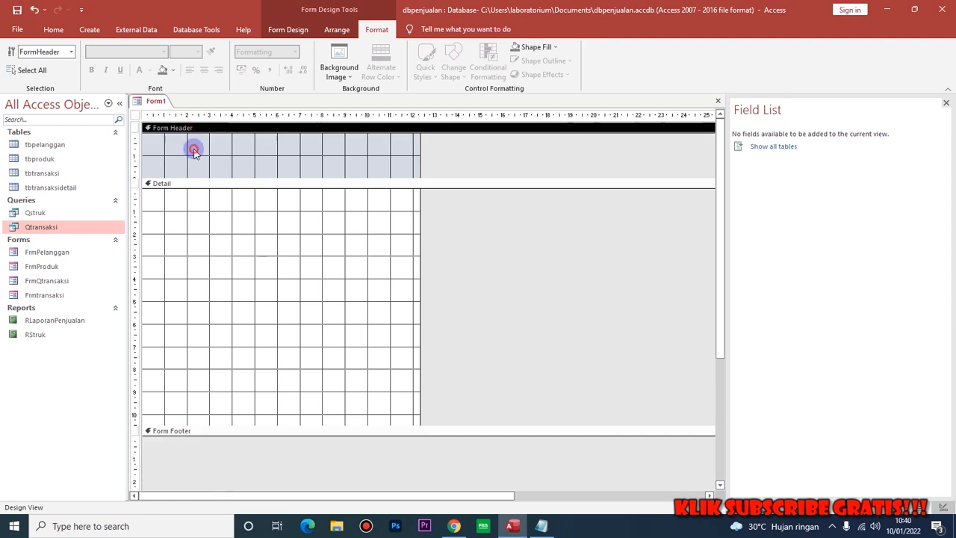
pyautogui.click(282, 30)
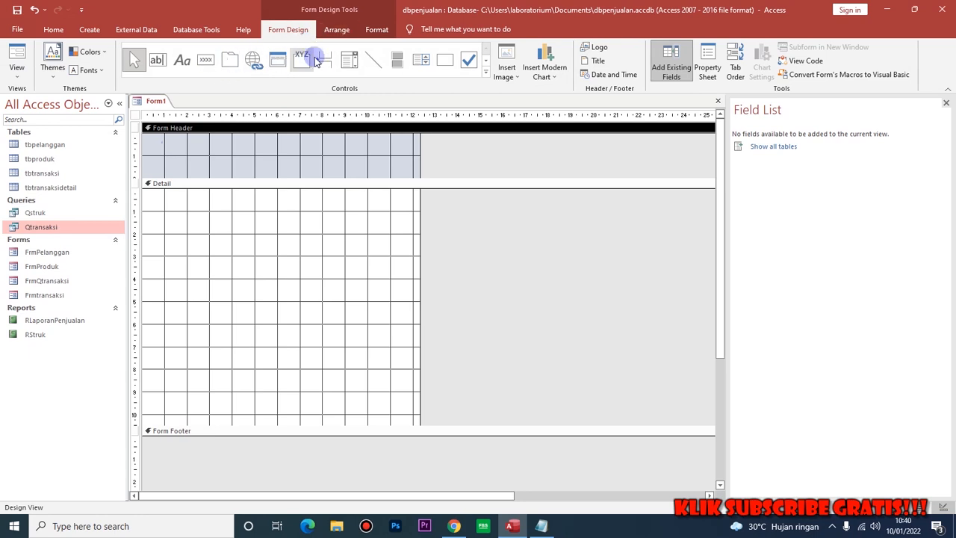
pyautogui.click(445, 61)
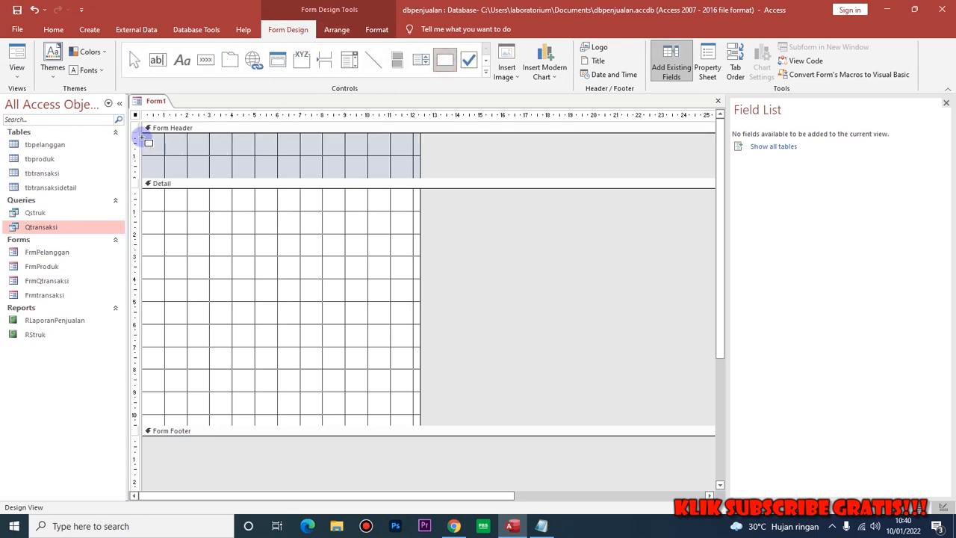
pyautogui.moveTo(142, 135); pyautogui.dragTo(420, 170)
pyautogui.moveTo(350, 179); pyautogui.dragTo(351, 170)
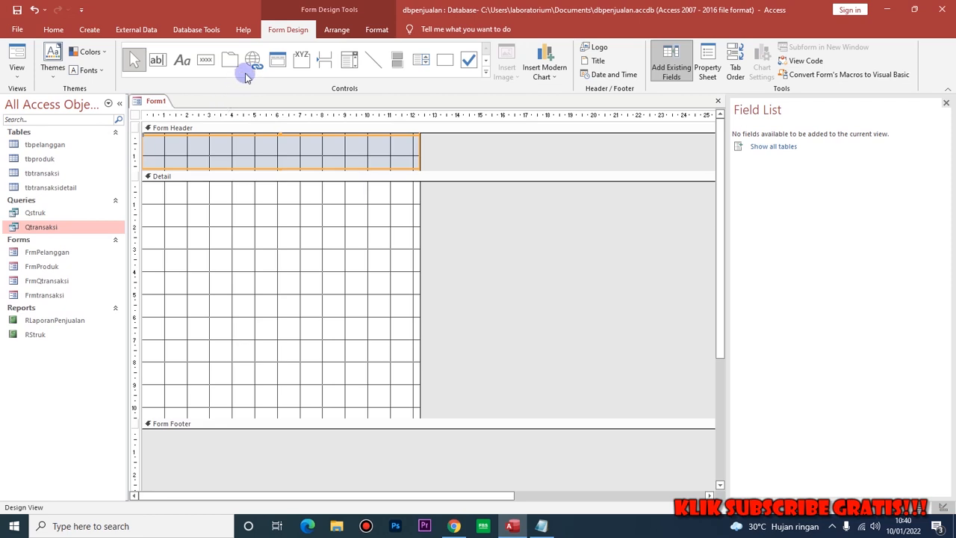
# Step: Place a command button in the form header that opens the form FrmPelanggan and shows all the records
pyautogui.click(205, 60)
pyautogui.click(153, 147)
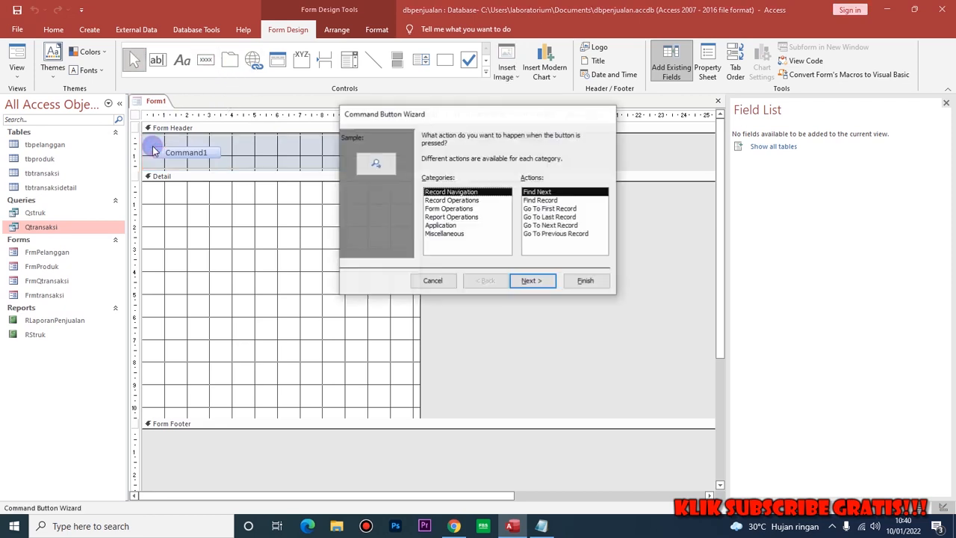
pyautogui.click(445, 209)
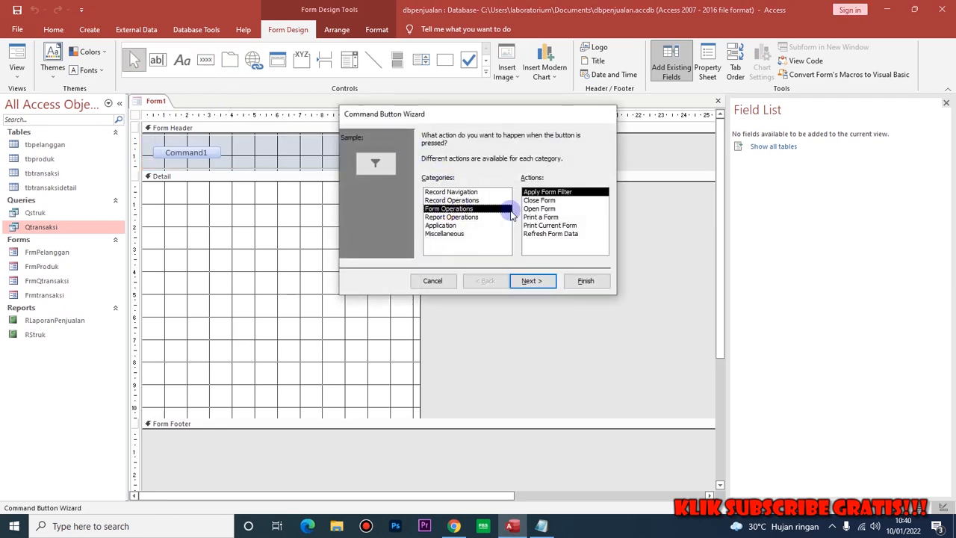
pyautogui.click(538, 209)
pyautogui.click(531, 280)
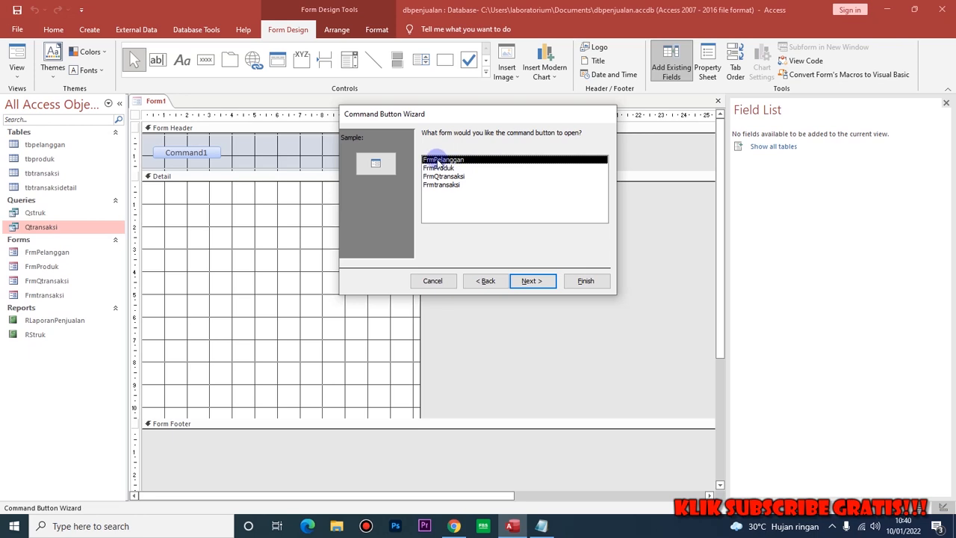
pyautogui.click(531, 280)
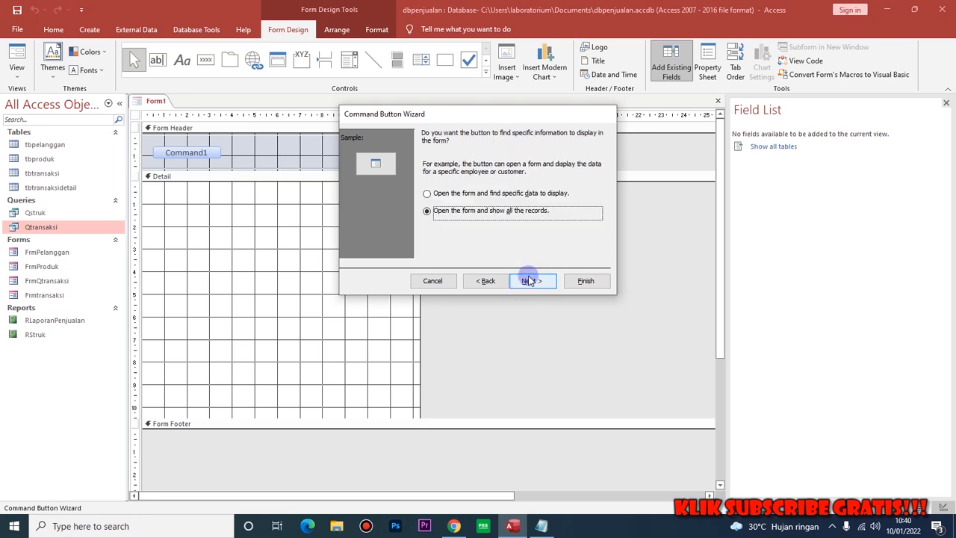
pyautogui.click(533, 282)
# Step: Give the button the text Data Pelanggan, finish the wizard with the default name, and stretch the button to about 1.03 cm high
pyautogui.click(443, 201)
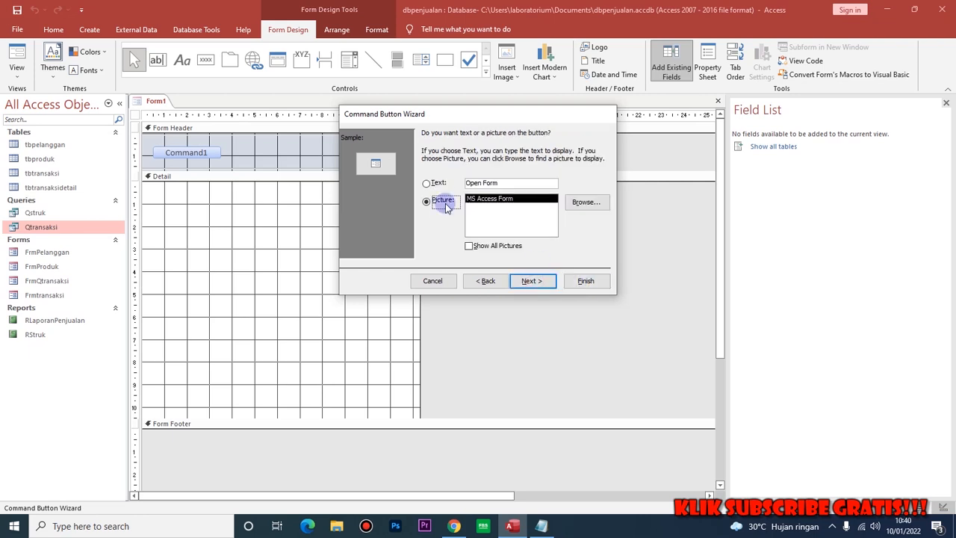
pyautogui.click(433, 185)
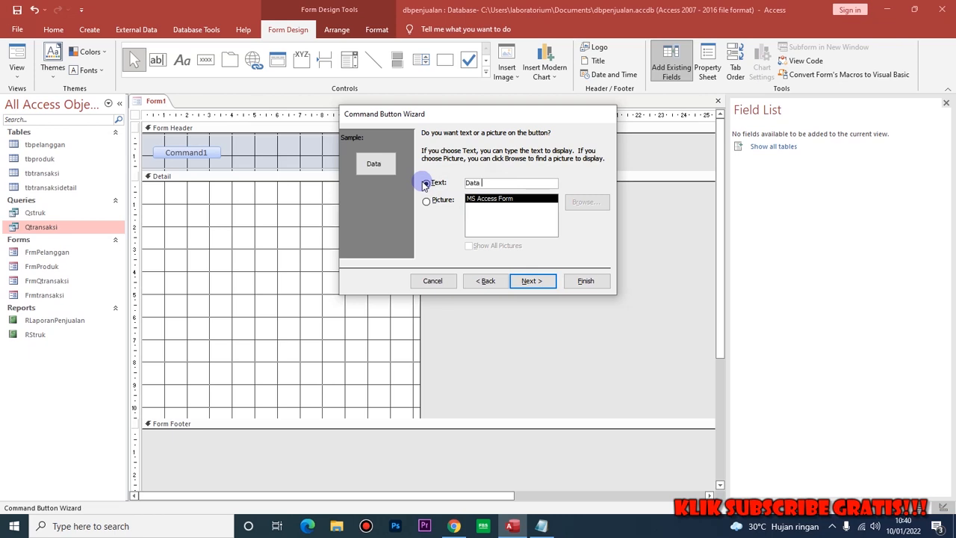
pyautogui.press('Return')
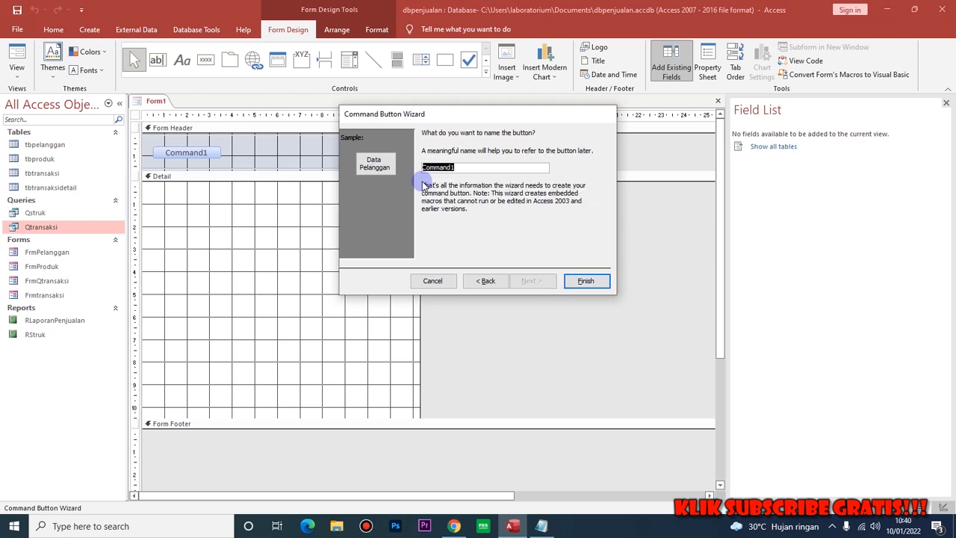
pyautogui.click(587, 281)
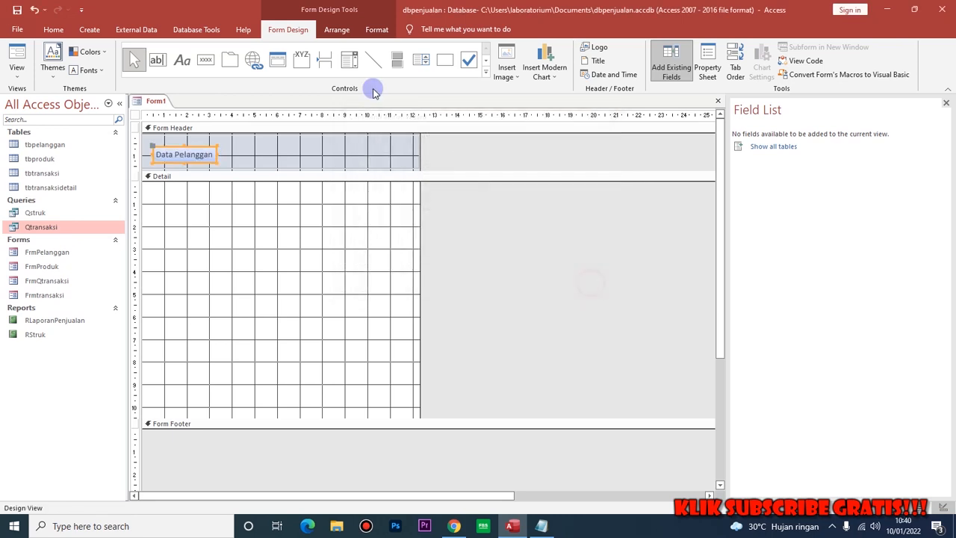
pyautogui.moveTo(183, 145); pyautogui.dragTo(184, 142)
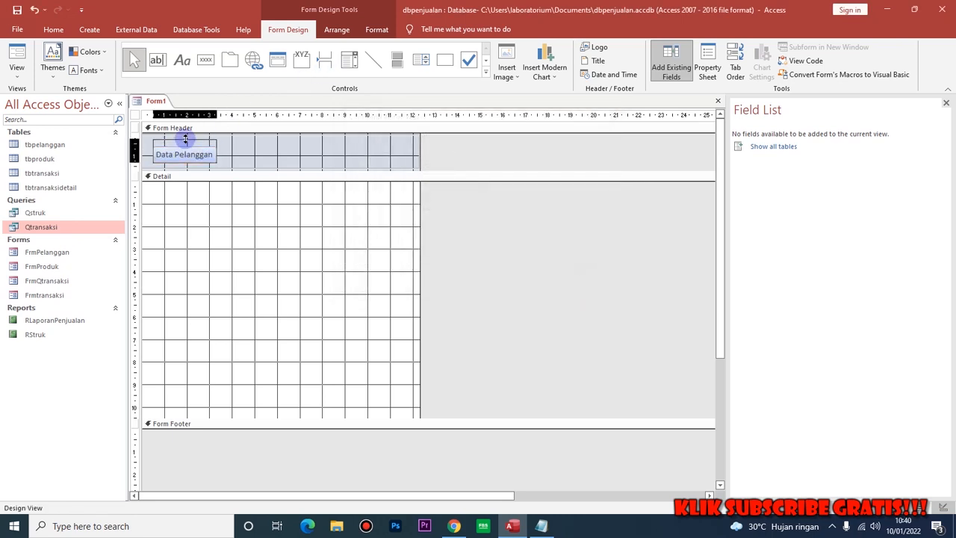
# Step: Set the back color of the header rectangle to the blue theme color and select the Data Pelanggan button
pyautogui.click(300, 132)
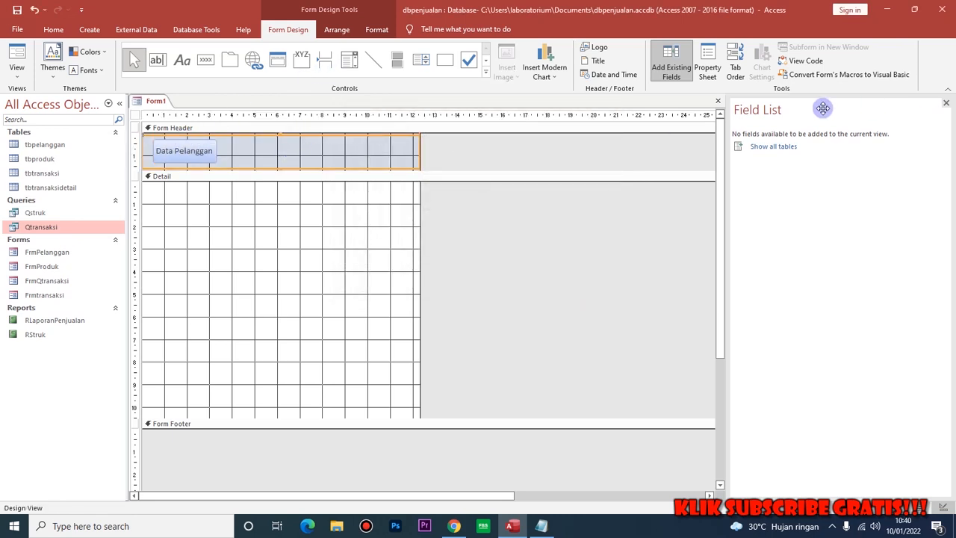
pyautogui.click(707, 66)
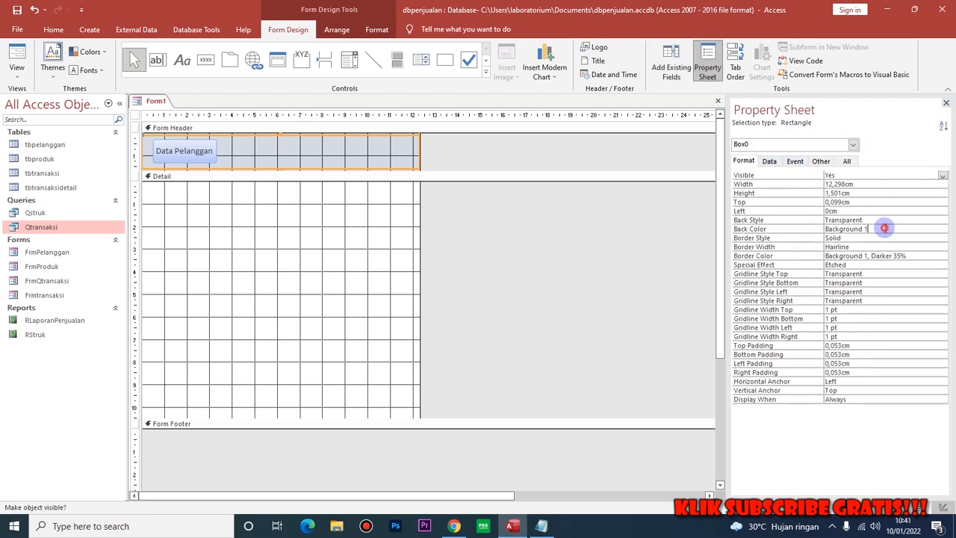
pyautogui.click(933, 229)
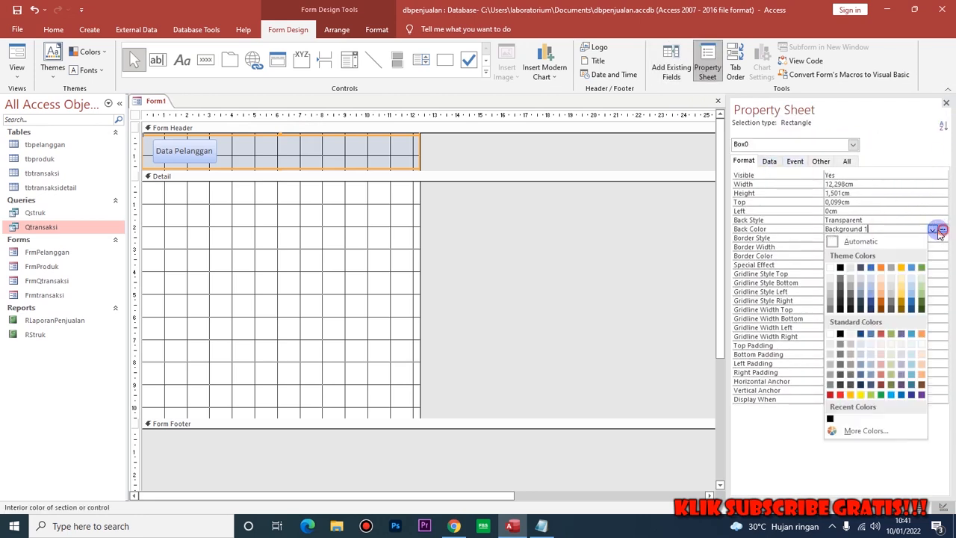
pyautogui.click(870, 269)
pyautogui.click(520, 246)
pyautogui.click(207, 153)
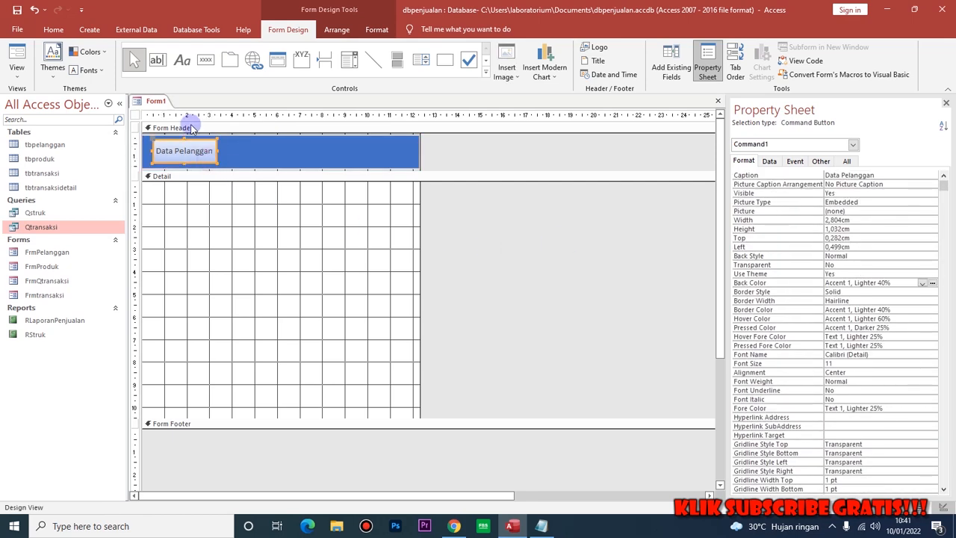
# Step: Place a command button beside the Data Pelanggan button that opens the form FrmProduk and shows all the records
pyautogui.click(206, 60)
pyautogui.click(243, 146)
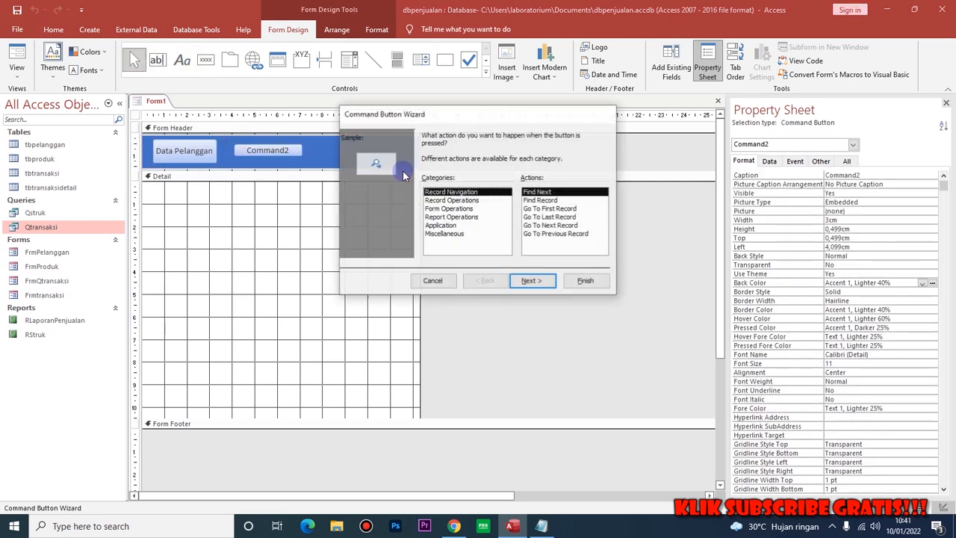
pyautogui.click(449, 209)
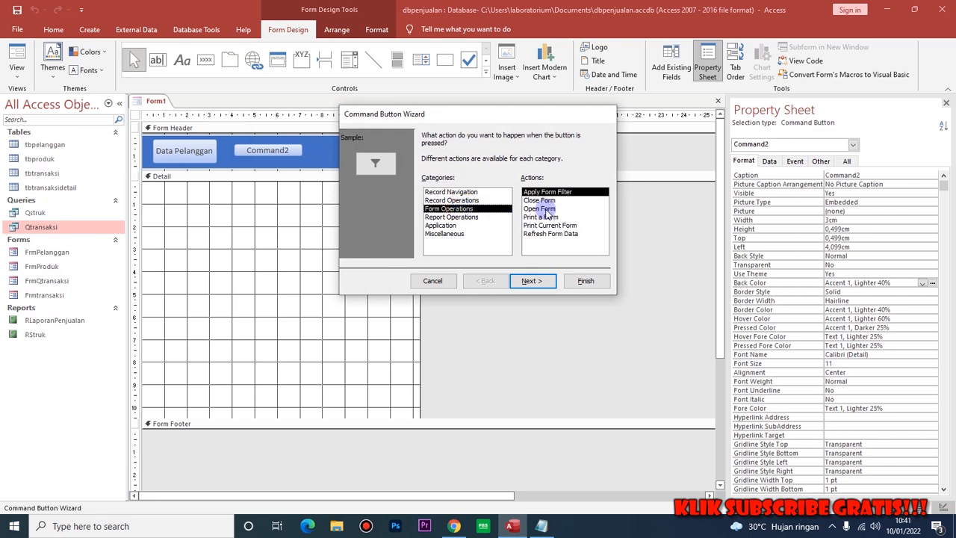
pyautogui.click(544, 210)
pyautogui.click(531, 281)
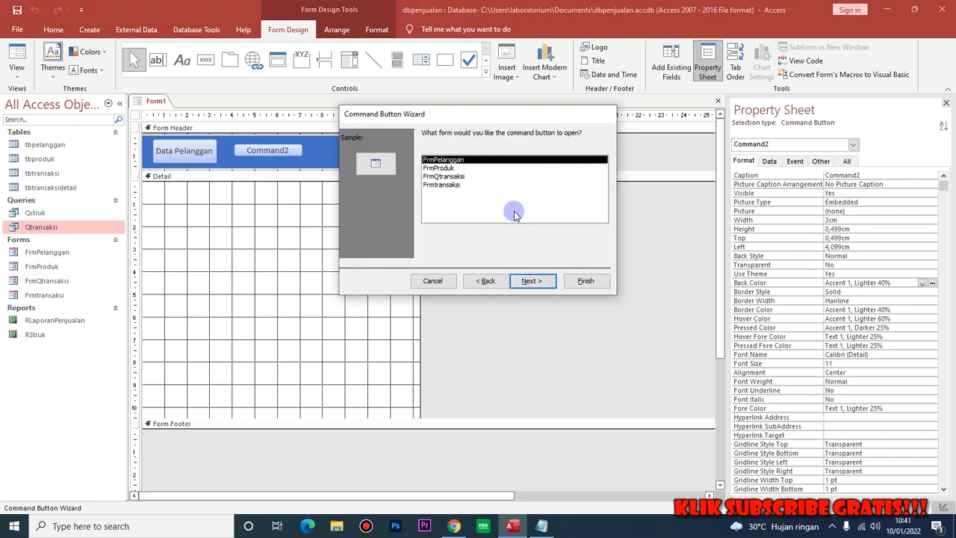
pyautogui.click(438, 169)
pyautogui.click(530, 281)
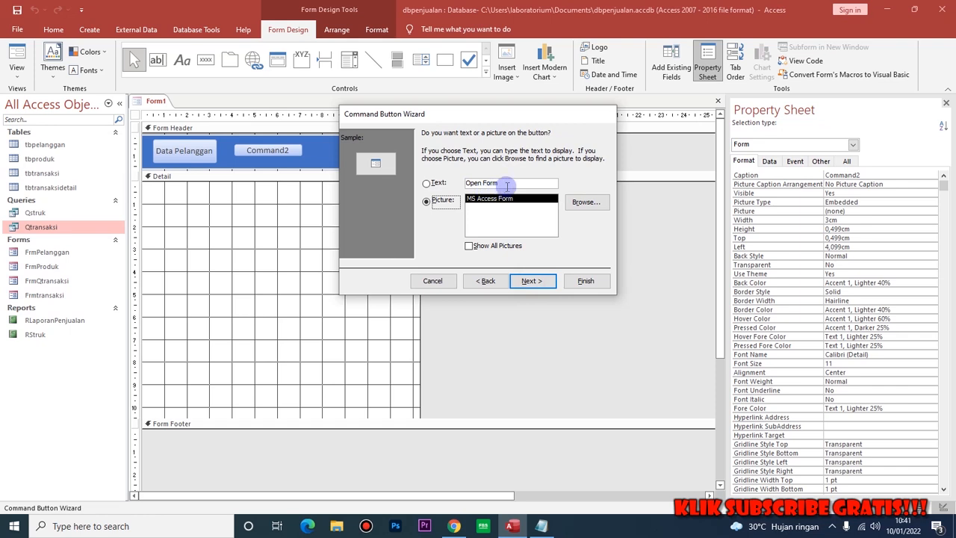
# Step: Give the second button the text Data Produk and finish the wizard with the default name
pyautogui.click(420, 184)
pyautogui.write('Data')
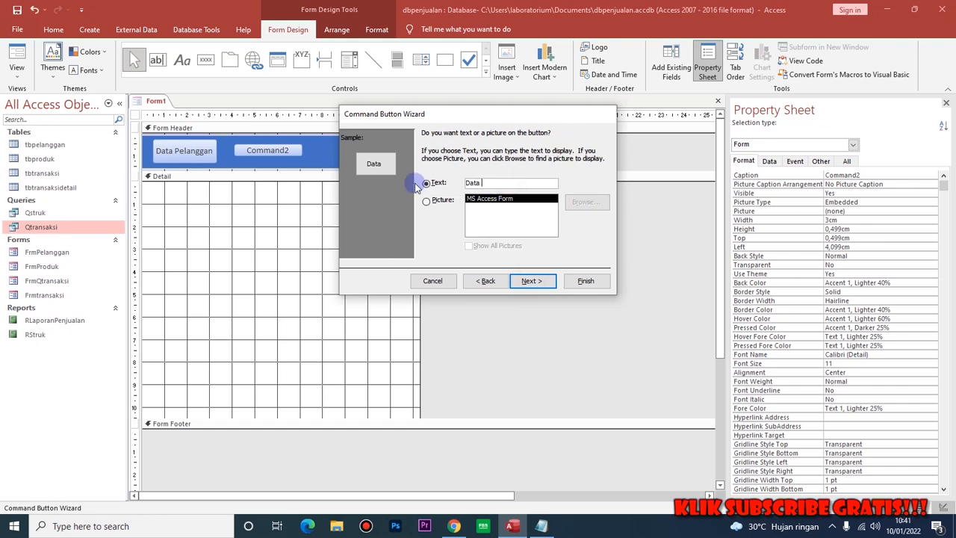
pyautogui.write(' Produk')
pyautogui.press('Return')
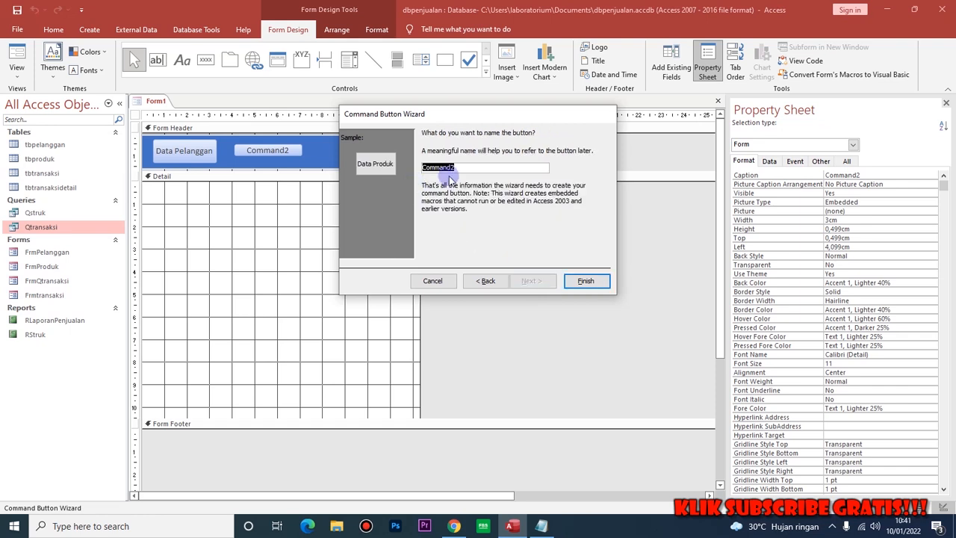
pyautogui.click(587, 281)
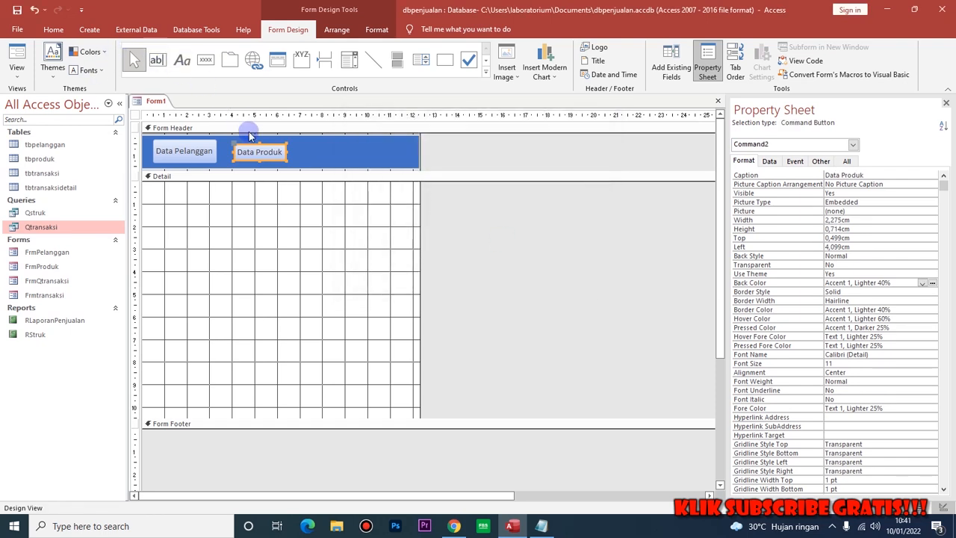
pyautogui.click(207, 64)
pyautogui.moveTo(304, 148); pyautogui.dragTo(369, 164)
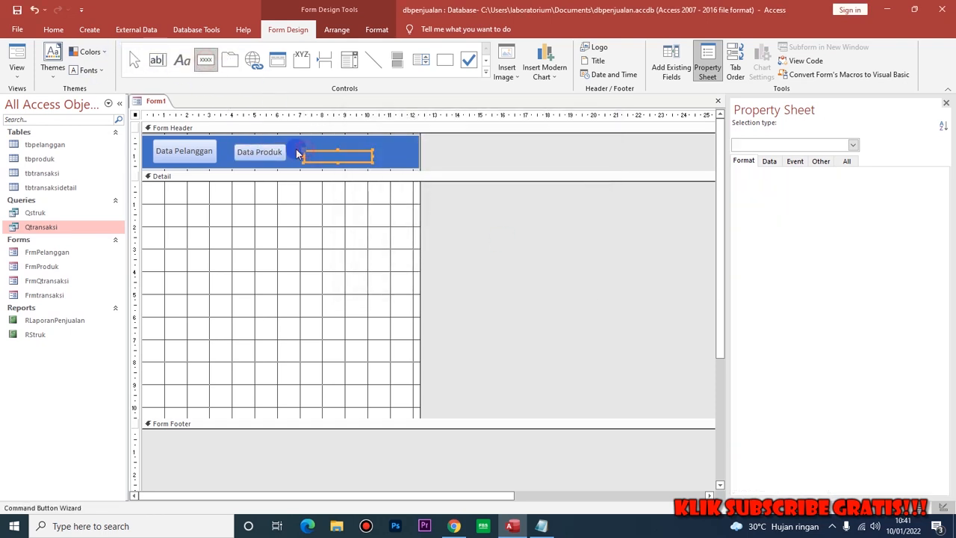
pyautogui.click(453, 217)
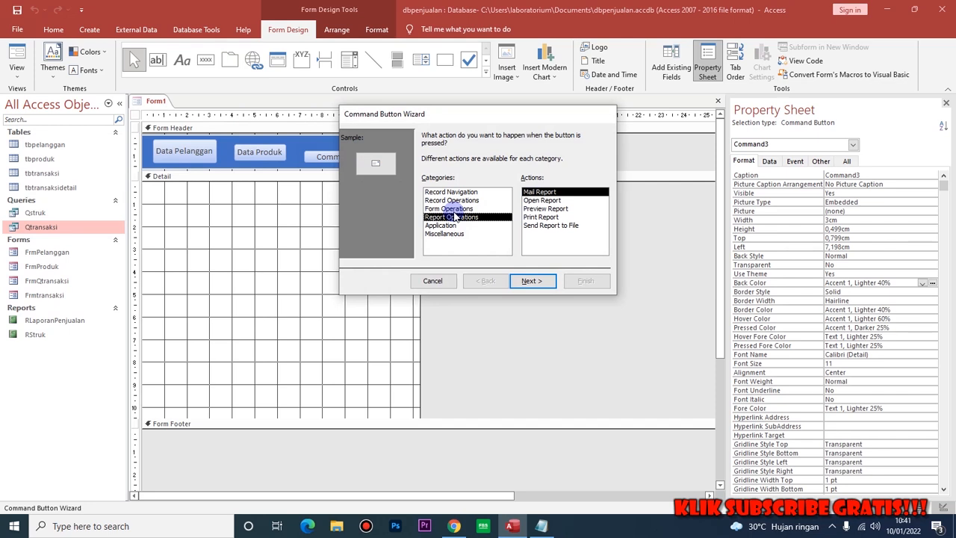
pyautogui.click(449, 209)
pyautogui.click(542, 209)
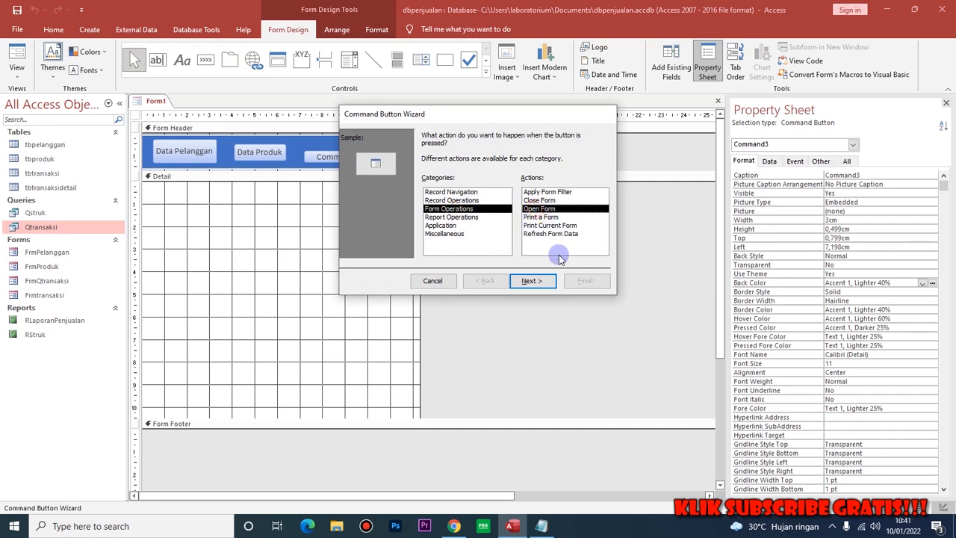
pyautogui.click(544, 281)
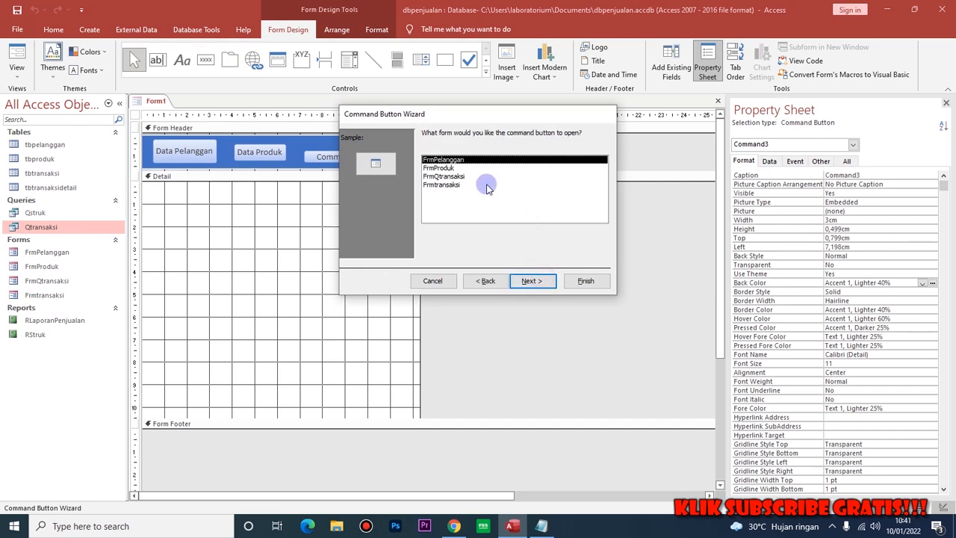
pyautogui.click(443, 185)
pyautogui.click(530, 281)
pyautogui.click(588, 281)
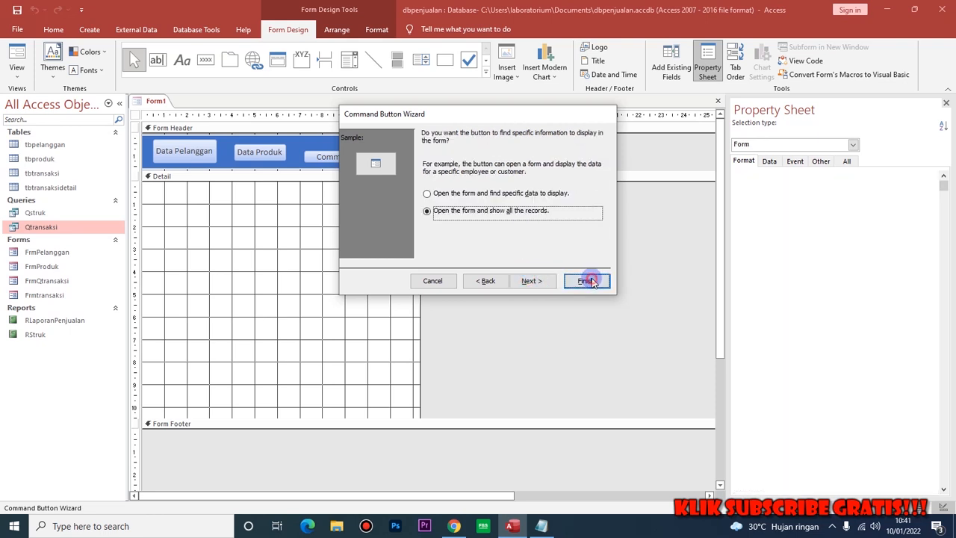
pyautogui.click(351, 170)
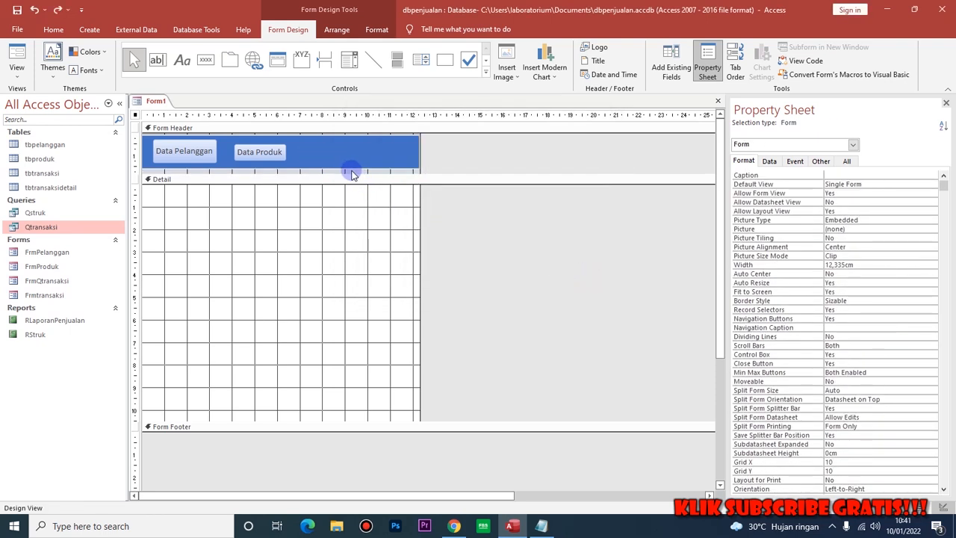
# Step: Place a command button beside the Data Produk button that opens the form Frmtransaksi and shows all the records
pyautogui.click(205, 60)
pyautogui.click(312, 147)
pyautogui.click(449, 208)
pyautogui.click(539, 208)
pyautogui.click(530, 281)
pyautogui.click(457, 183)
pyautogui.click(530, 280)
pyautogui.click(537, 282)
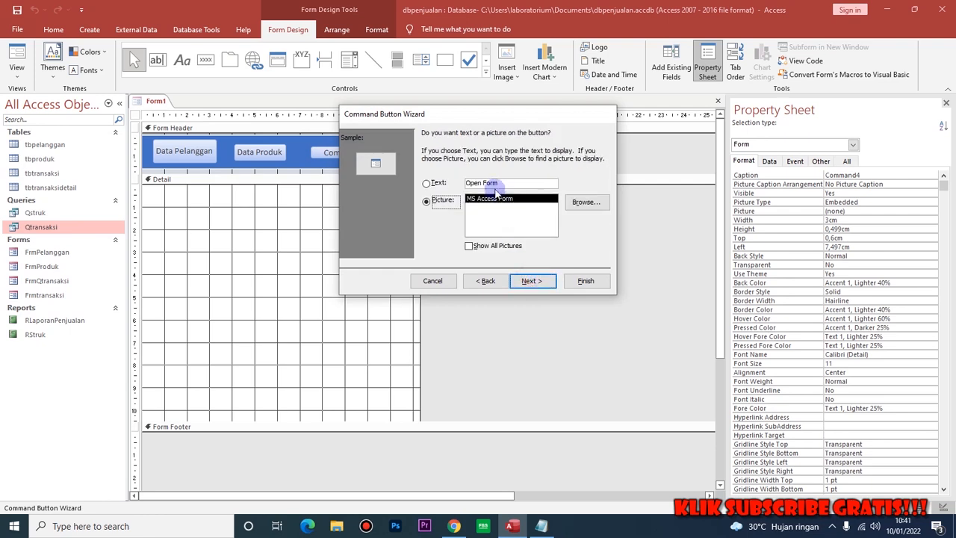
# Step: Give the third button the text Transaksi and finish the wizard with the default name
pyautogui.write('Dat')
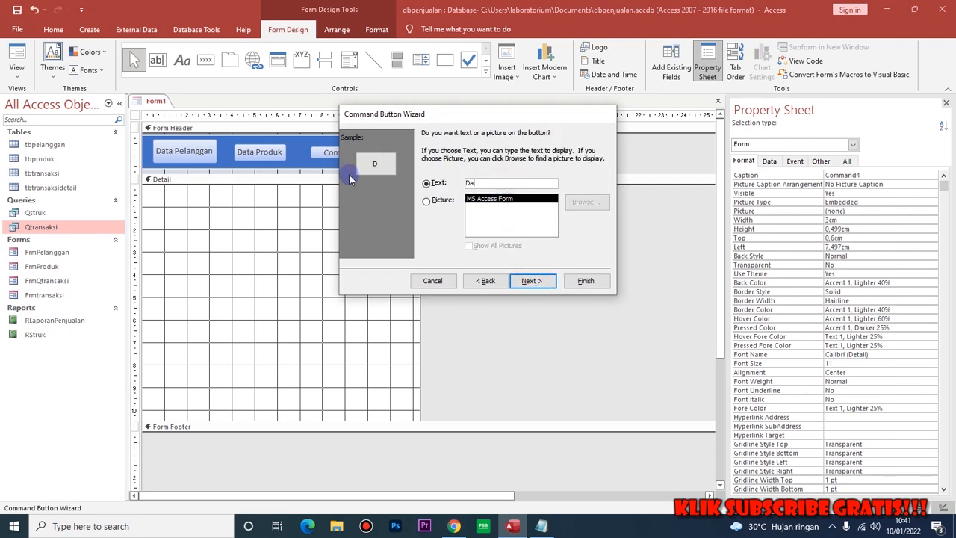
pyautogui.press('BackSpace')
pyautogui.press('BackSpace')
pyautogui.press('BackSpace')
pyautogui.write('Transaksi')
pyautogui.click(531, 281)
pyautogui.click(596, 281)
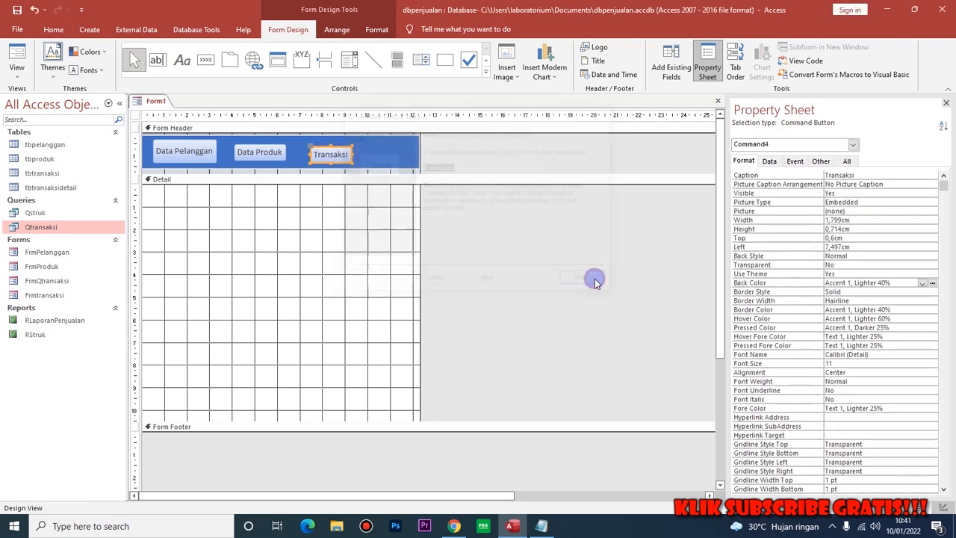
# Step: Place a command button beside the Transaksi button in the form header that opens the report RLaporanPenjualan
pyautogui.click(208, 64)
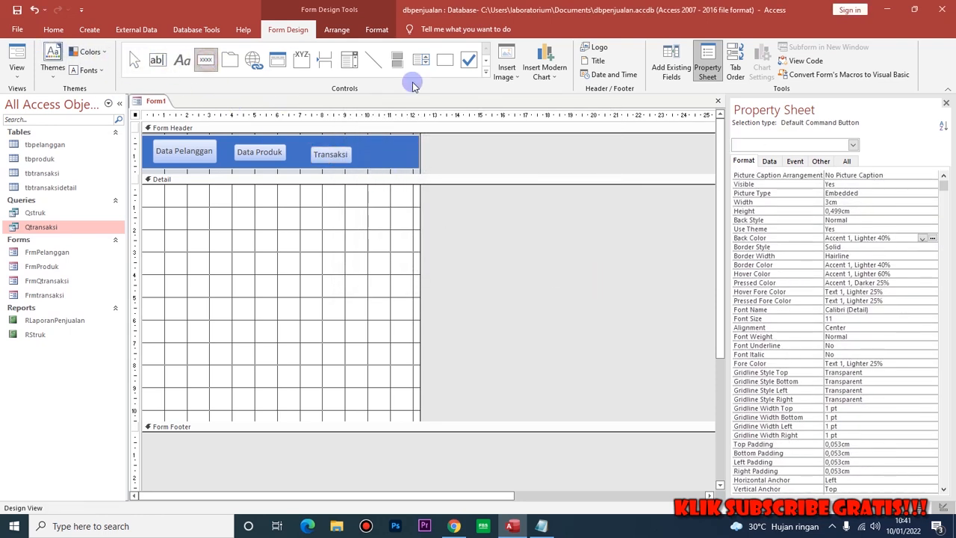
pyautogui.click(369, 149)
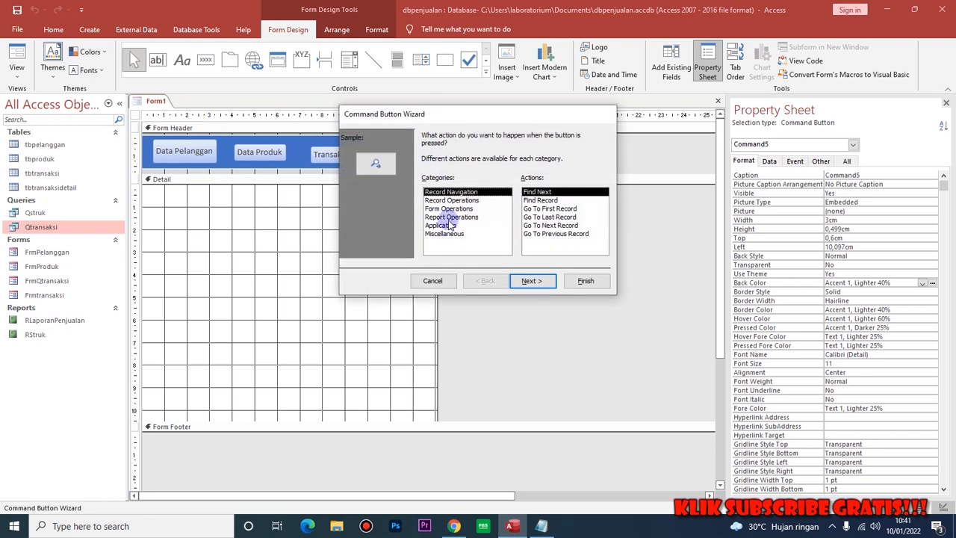
pyautogui.click(451, 218)
pyautogui.click(585, 192)
pyautogui.click(545, 200)
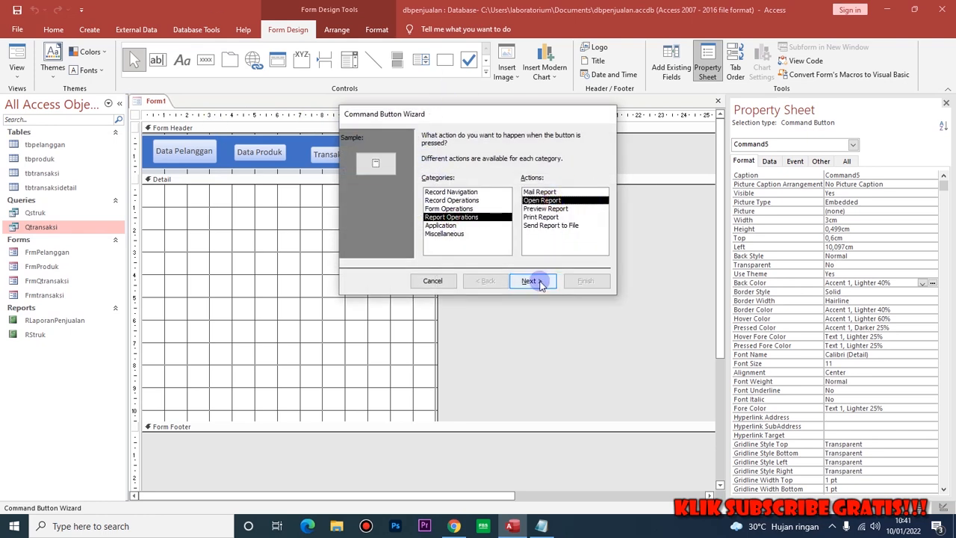
pyautogui.click(531, 281)
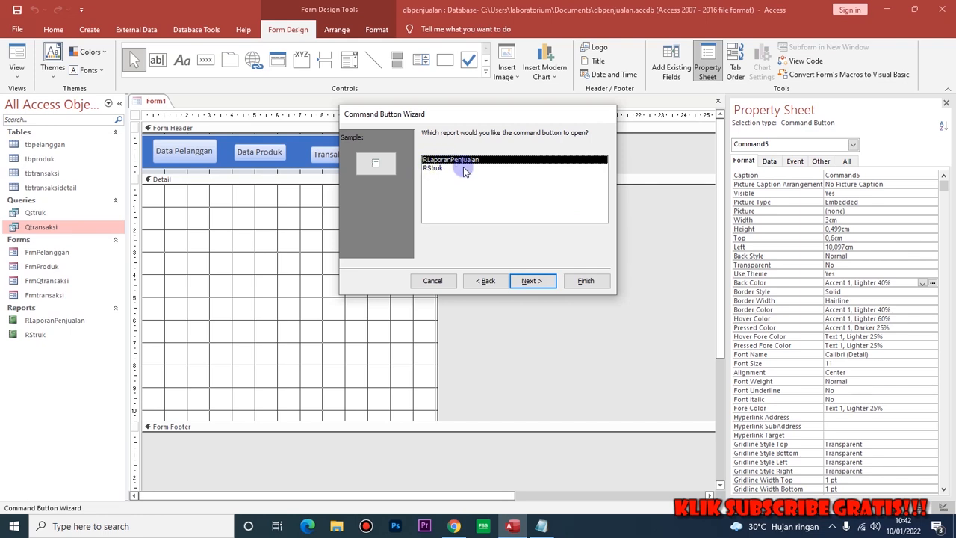
pyautogui.click(532, 281)
# Step: Give the report button the text Laporan Penjualan and finish the wizard with the default name
pyautogui.click(427, 183)
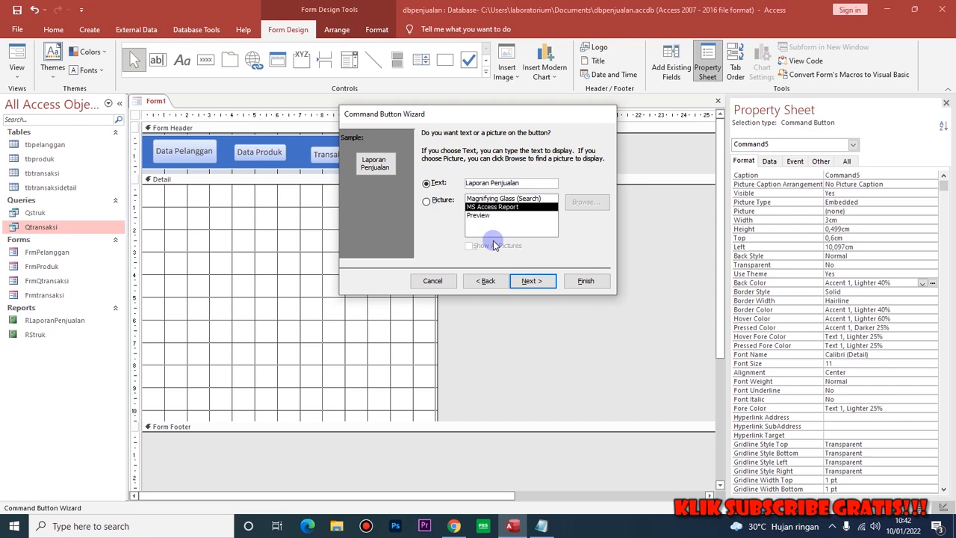
pyautogui.click(549, 281)
pyautogui.click(597, 281)
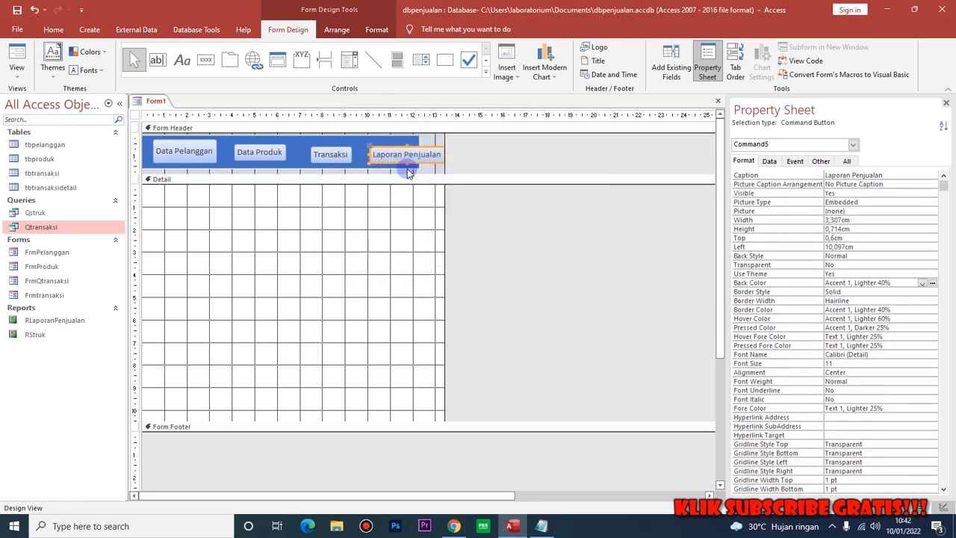
# Step: Arrange all four header buttons in a tabular layout and move the row onto the blue header rectangle
pyautogui.keyDown('shift'); pyautogui.click(344, 153); pyautogui.keyUp('shift')
pyautogui.keyDown('shift'); pyautogui.click(271, 152); pyautogui.keyUp('shift')
pyautogui.keyDown('shift'); pyautogui.click(196, 151); pyautogui.keyUp('shift')
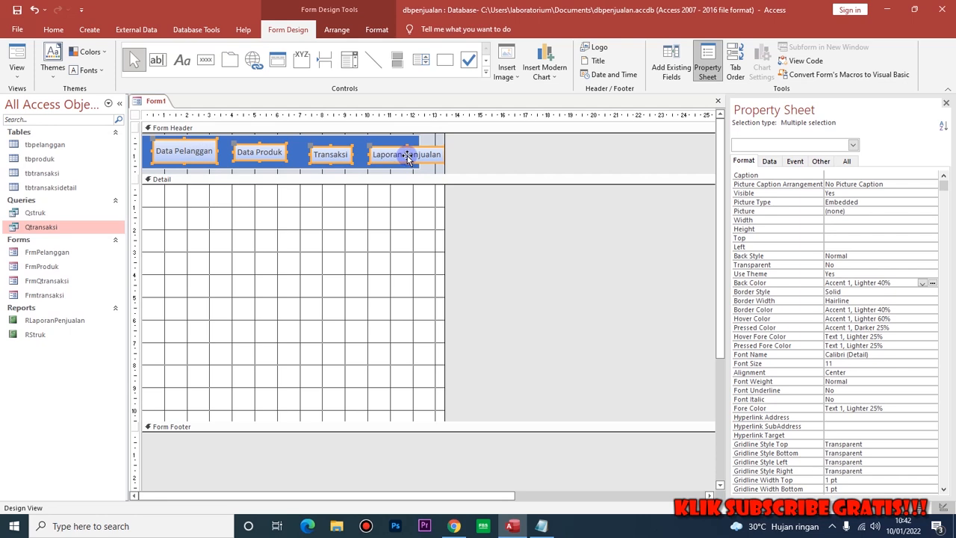
pyautogui.click(338, 30)
pyautogui.click(75, 60)
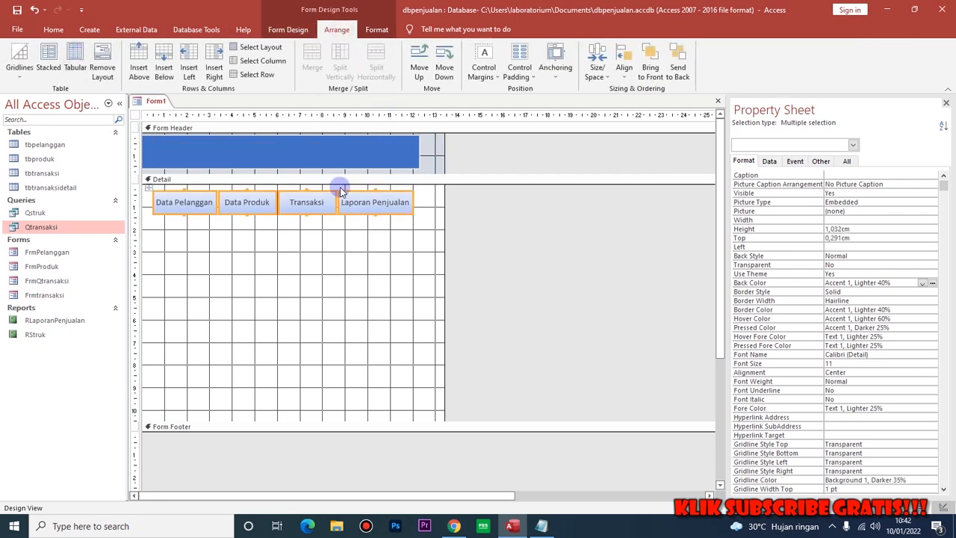
pyautogui.click(348, 139)
pyautogui.moveTo(348, 140); pyautogui.dragTo(346, 144)
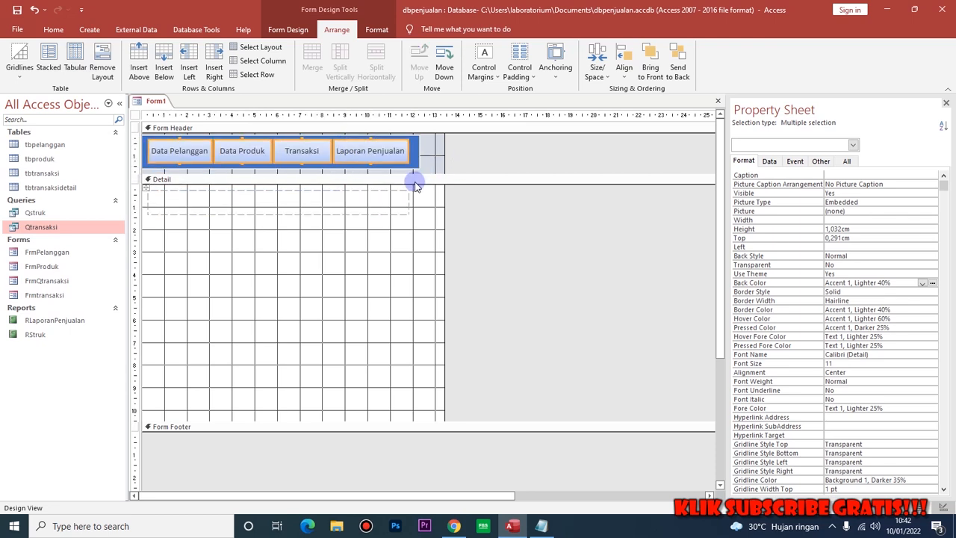
# Step: Narrow the form to the width of the blue header rectangle and check the rectangle's name property
pyautogui.click(418, 197)
pyautogui.click(437, 150)
pyautogui.moveTo(445, 150); pyautogui.dragTo(421, 152)
pyautogui.click(415, 145)
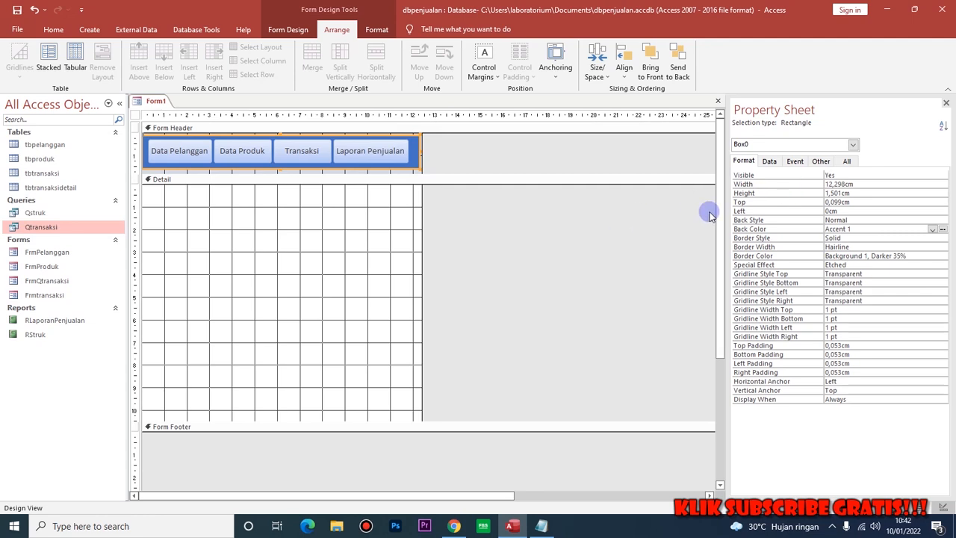
pyautogui.click(821, 160)
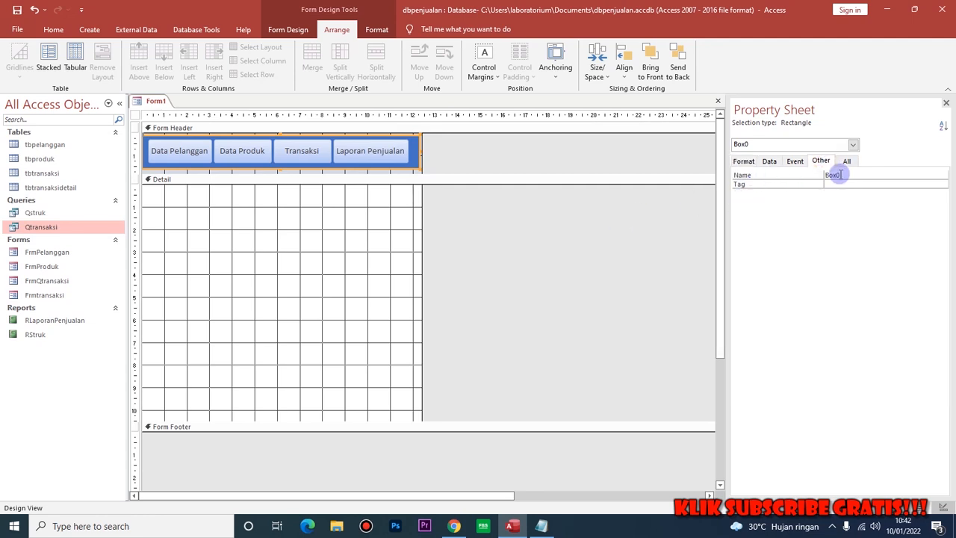
pyautogui.click(407, 239)
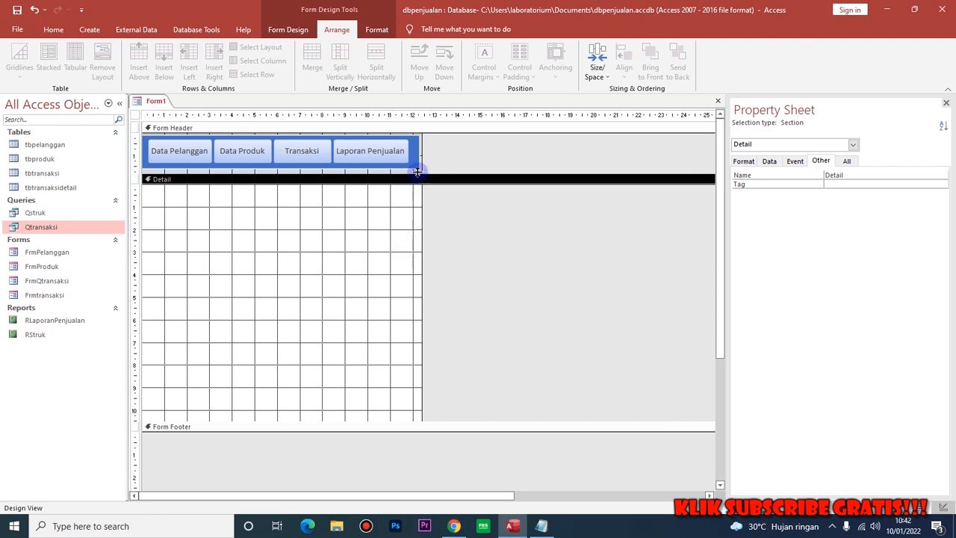
# Step: Preview the form in Form View, then close it and save it under the name MenuUTama
pyautogui.click(50, 29)
pyautogui.click(20, 59)
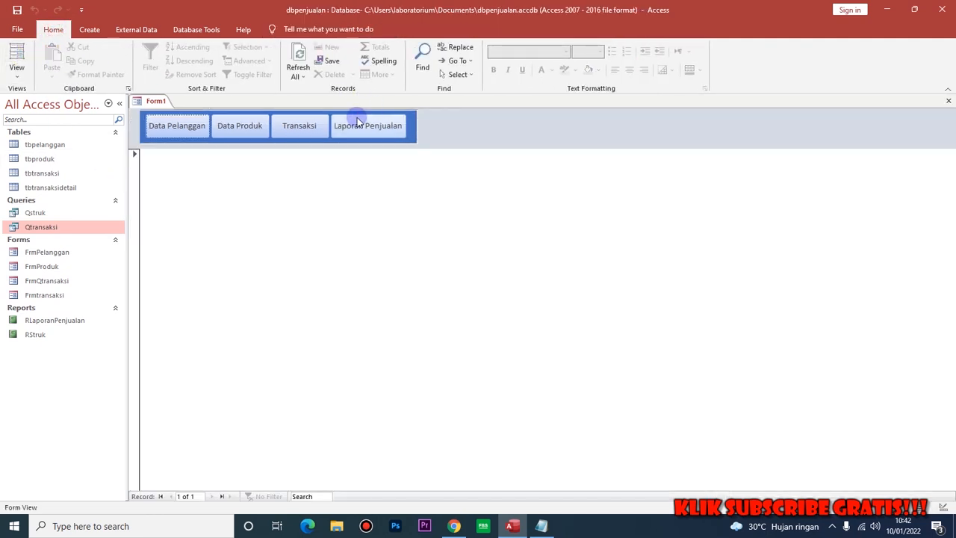
pyautogui.rightClick(154, 101)
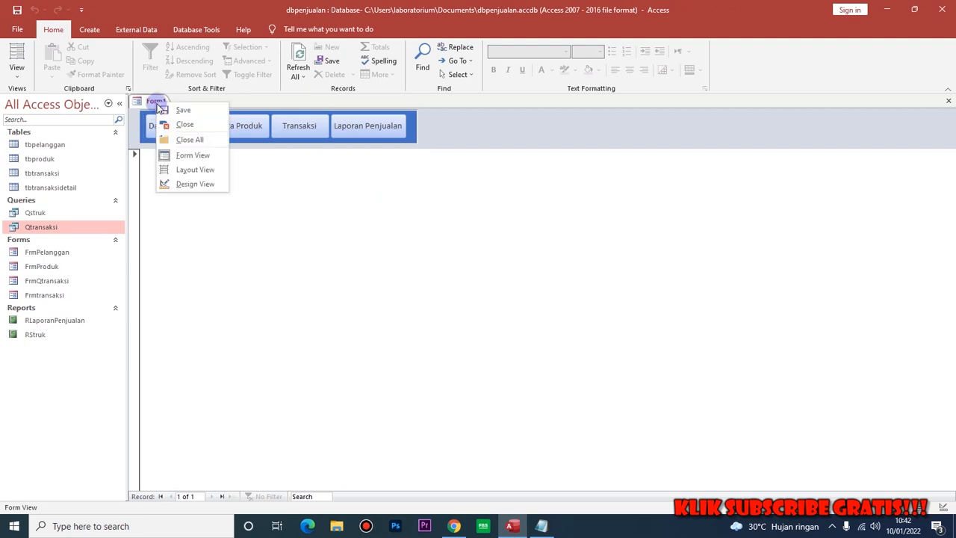
pyautogui.click(178, 124)
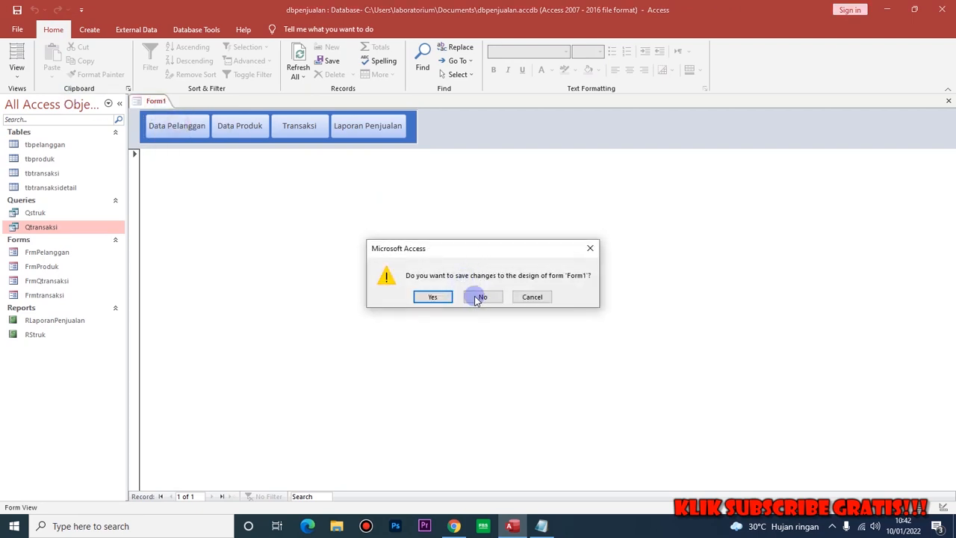
pyautogui.click(433, 297)
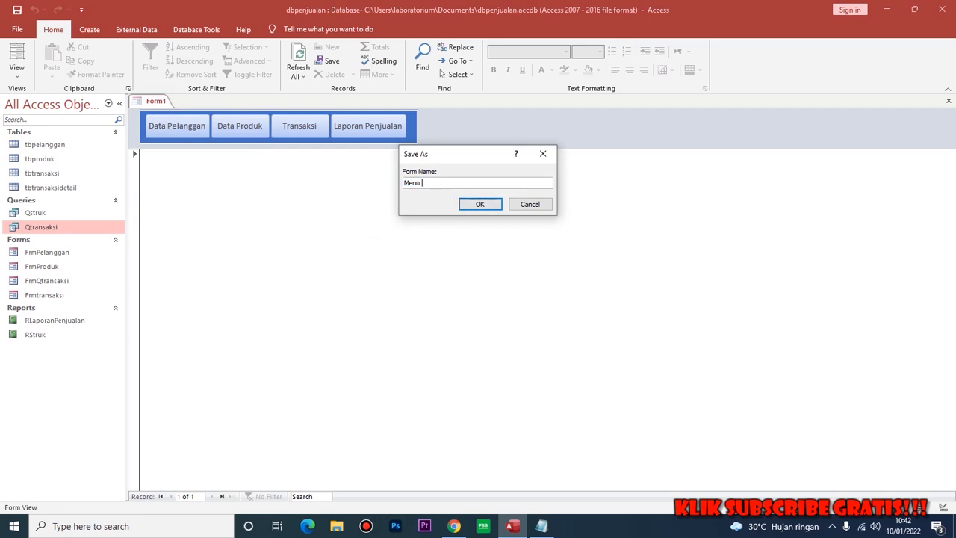
pyautogui.write('MenuUTama')
pyautogui.press('Return')
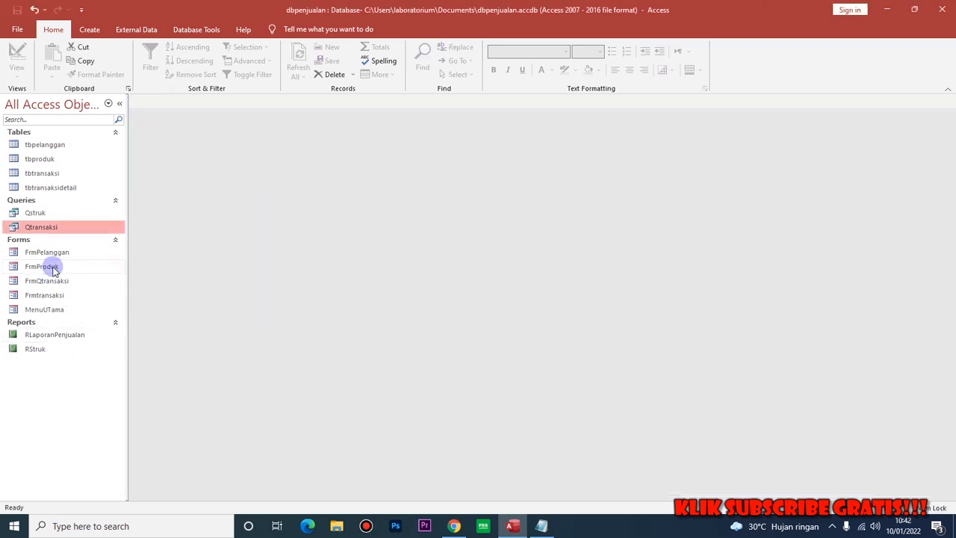
# Step: Open the saved form MenuUTama
pyautogui.click(55, 312)
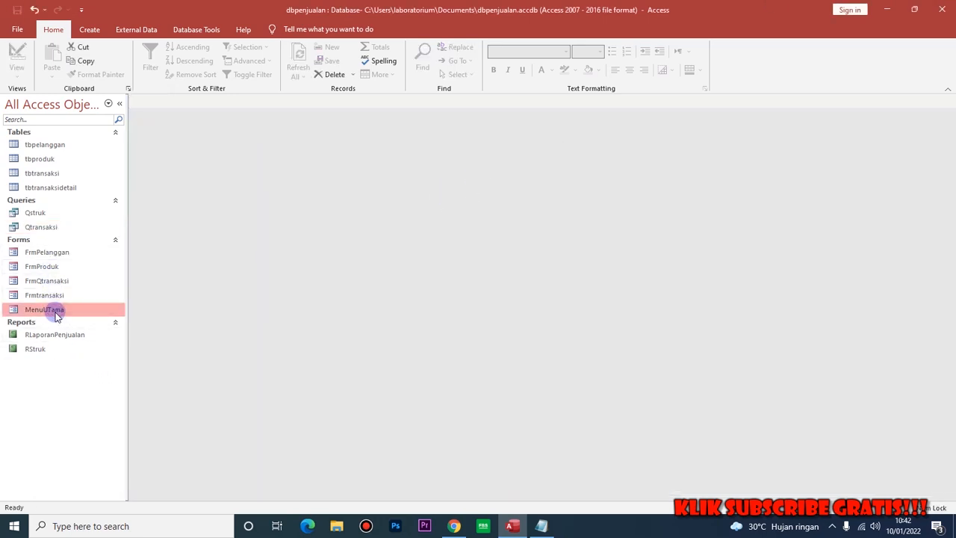
pyautogui.doubleClick(55, 312)
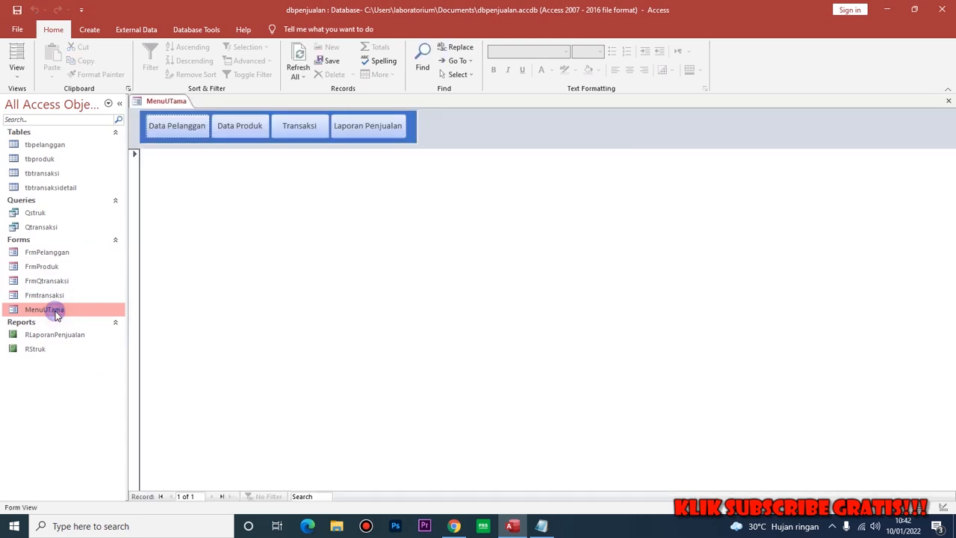
# Step: Test the MenuUTama commands for Data Pelanggan and Data Produk, closing each form that opens
pyautogui.click(176, 128)
pyautogui.click(598, 109)
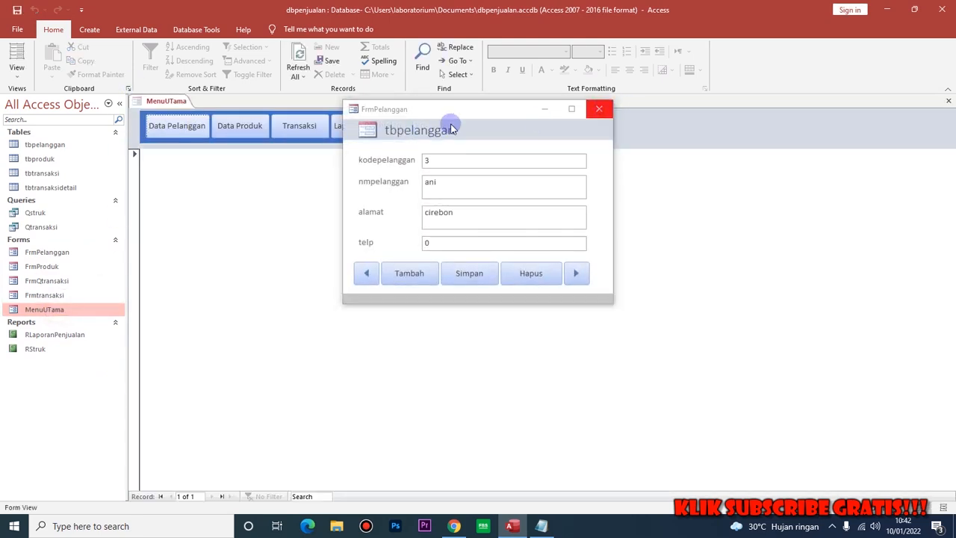
pyautogui.click(250, 132)
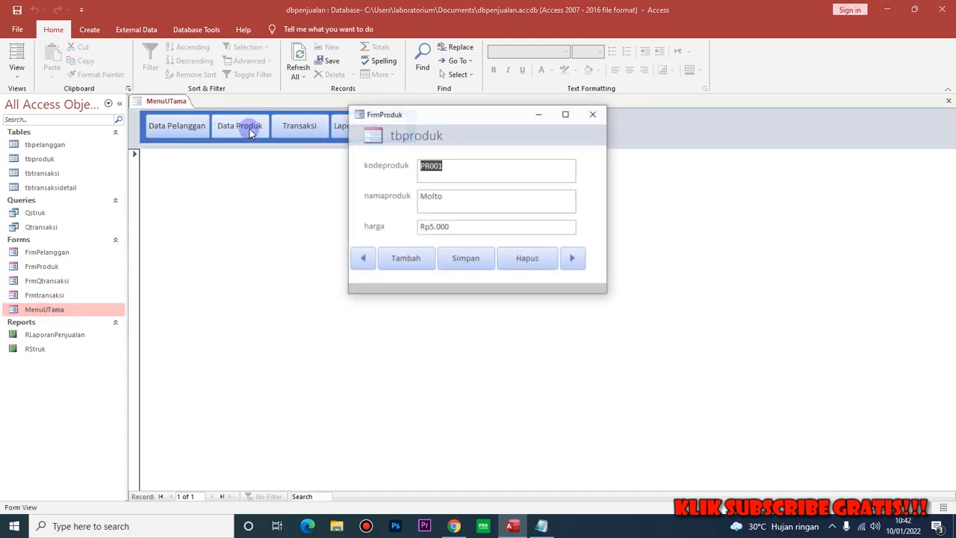
pyautogui.click(595, 110)
# Step: Open the transaction form from MenuUTama, run Cetak Struk to view the receipt, and close both windows
pyautogui.click(323, 140)
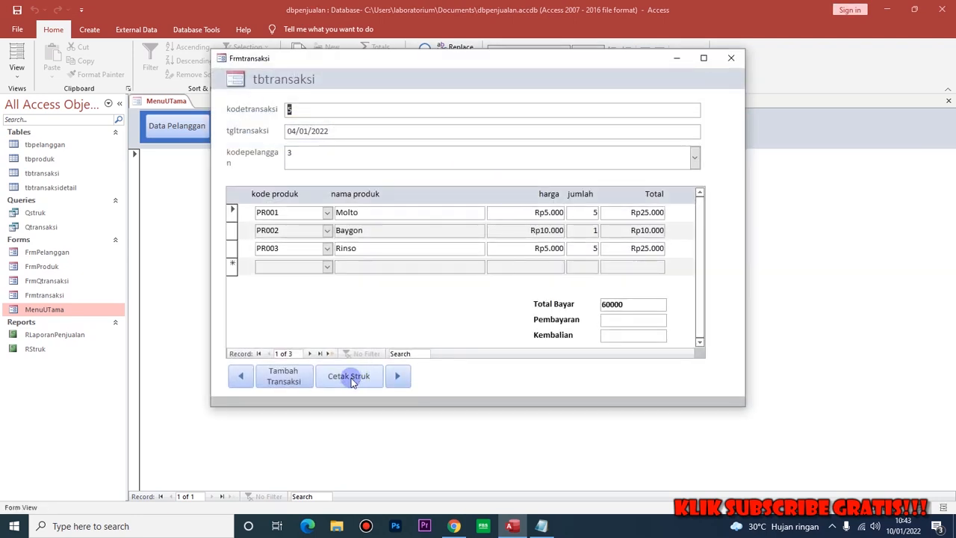
pyautogui.click(348, 375)
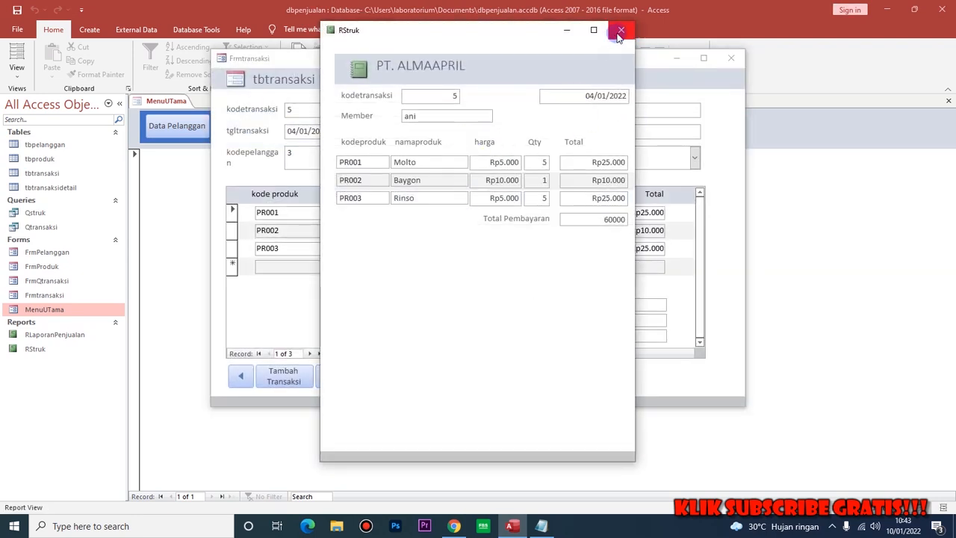
pyautogui.click(621, 29)
pyautogui.click(730, 58)
# Step: Open the sales report through Laporan Penjualan on MenuUTama and close it again
pyautogui.click(361, 131)
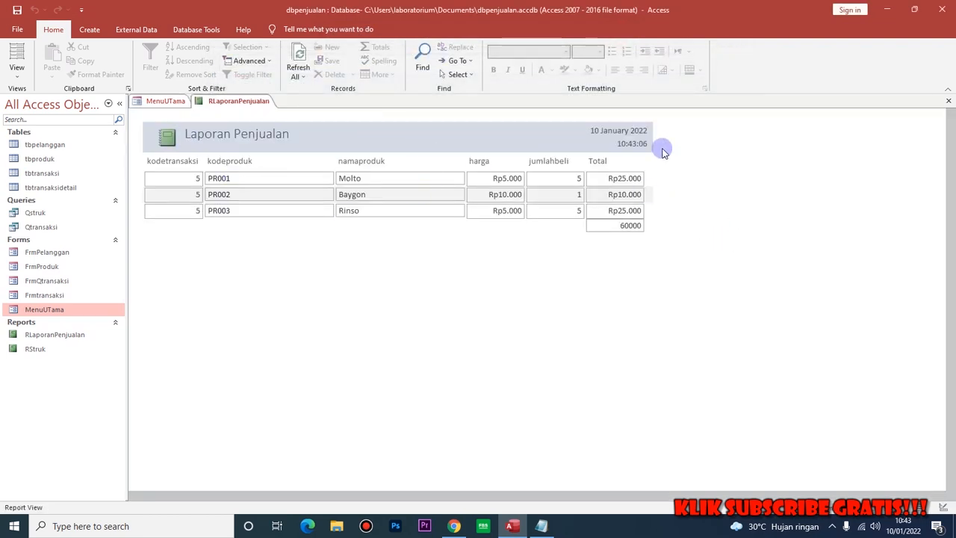
pyautogui.rightClick(226, 102)
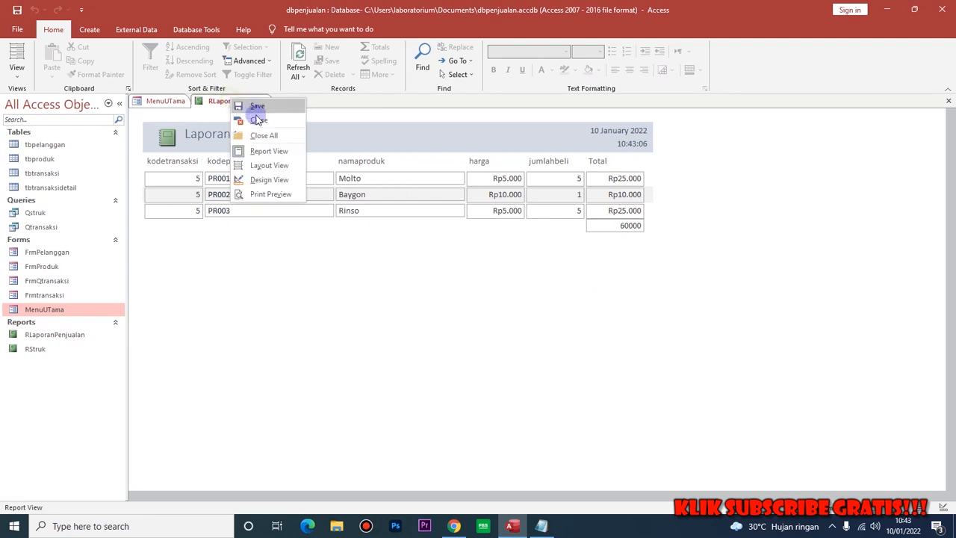
pyautogui.click(256, 119)
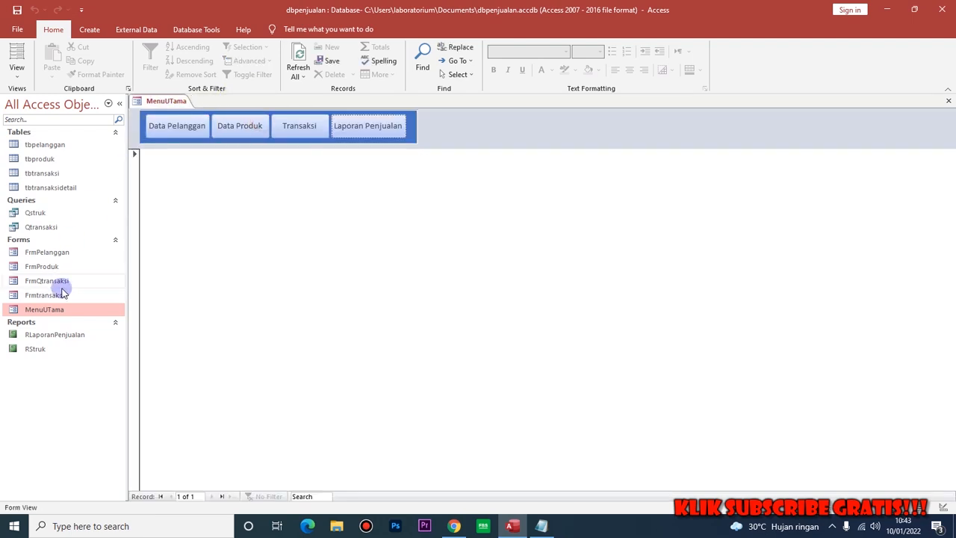
# Step: Put MenuUTama in Design View and open the report RLaporanPenjualan in Design View as well
pyautogui.rightClick(158, 102)
pyautogui.click(177, 181)
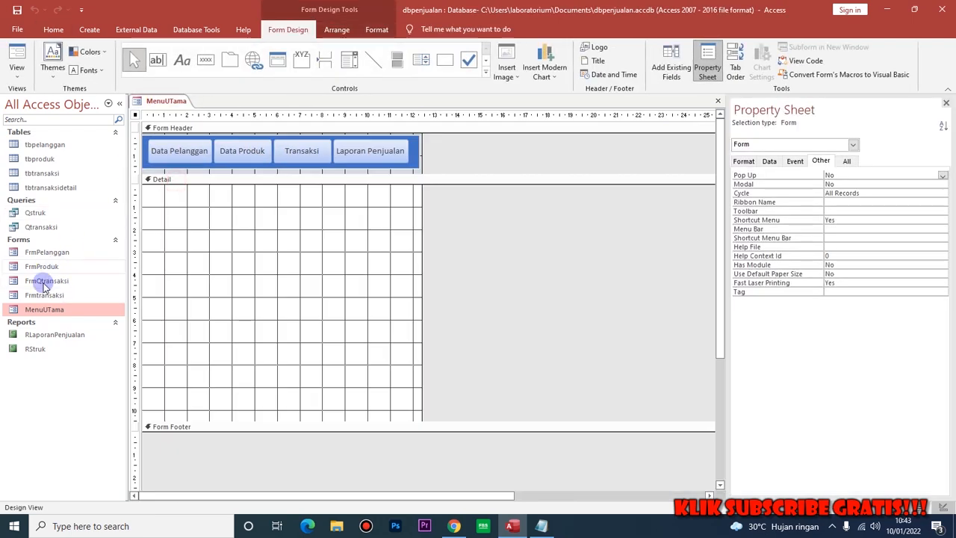
pyautogui.doubleClick(48, 337)
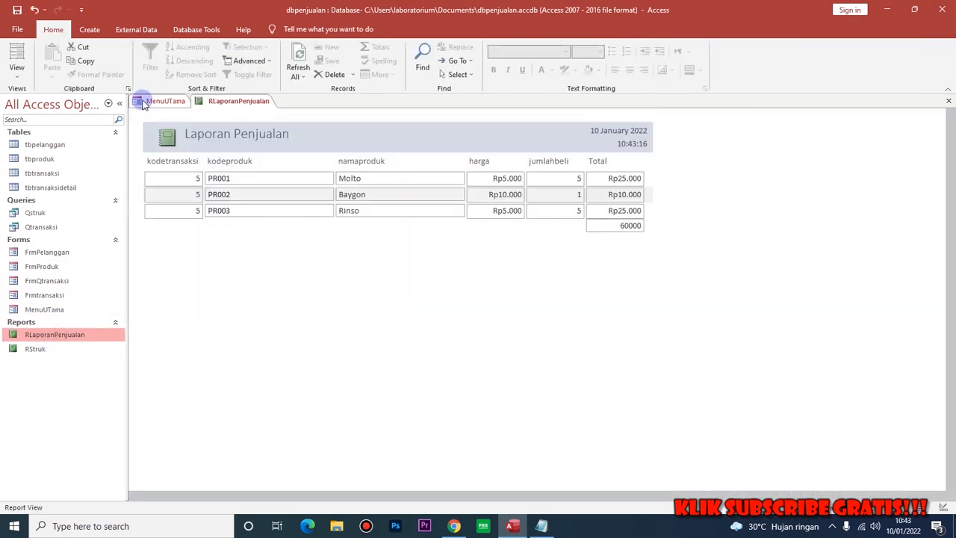
pyautogui.rightClick(202, 101)
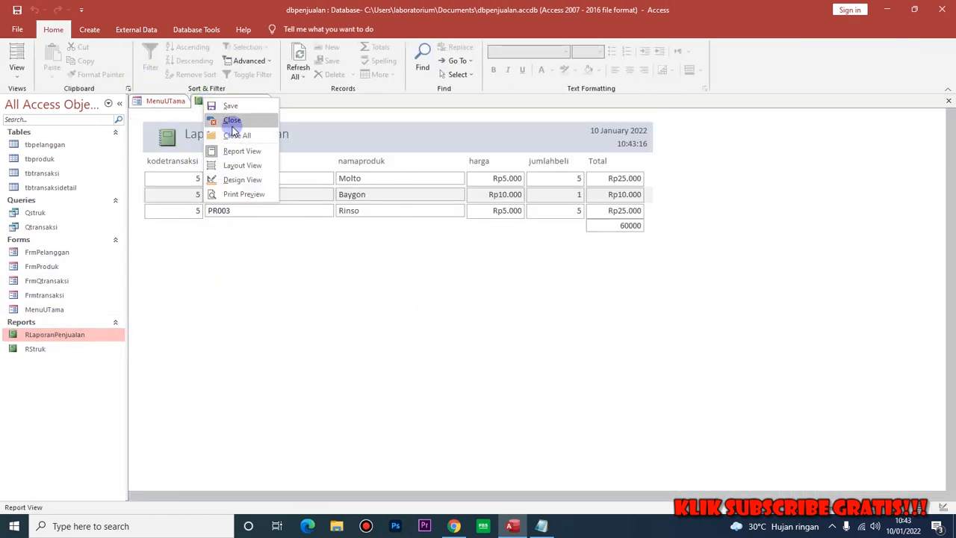
pyautogui.click(233, 179)
# Step: Set the RLaporanPenjualan report's Pop Up and Modal properties to Yes, then save and close the report
pyautogui.click(837, 176)
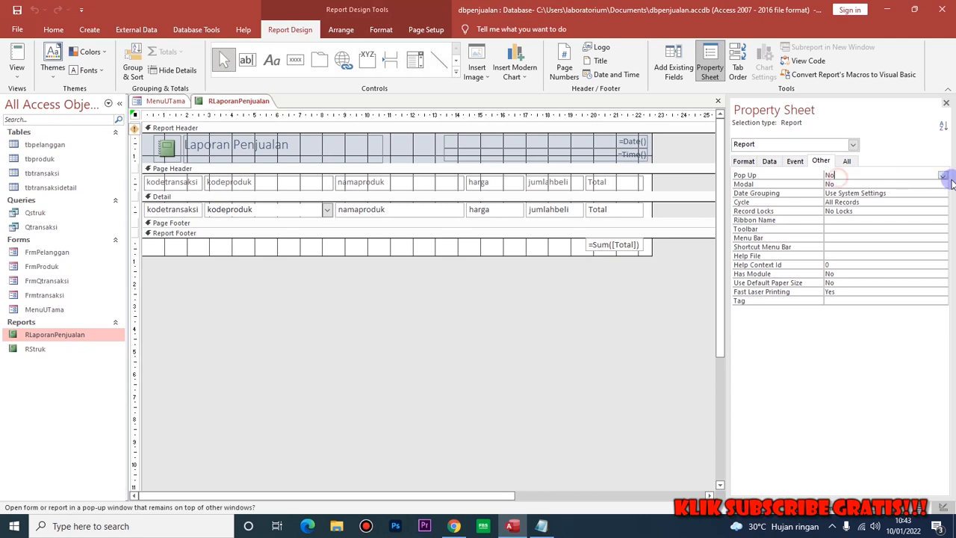
pyautogui.click(943, 176)
pyautogui.click(879, 185)
pyautogui.click(942, 185)
pyautogui.click(891, 192)
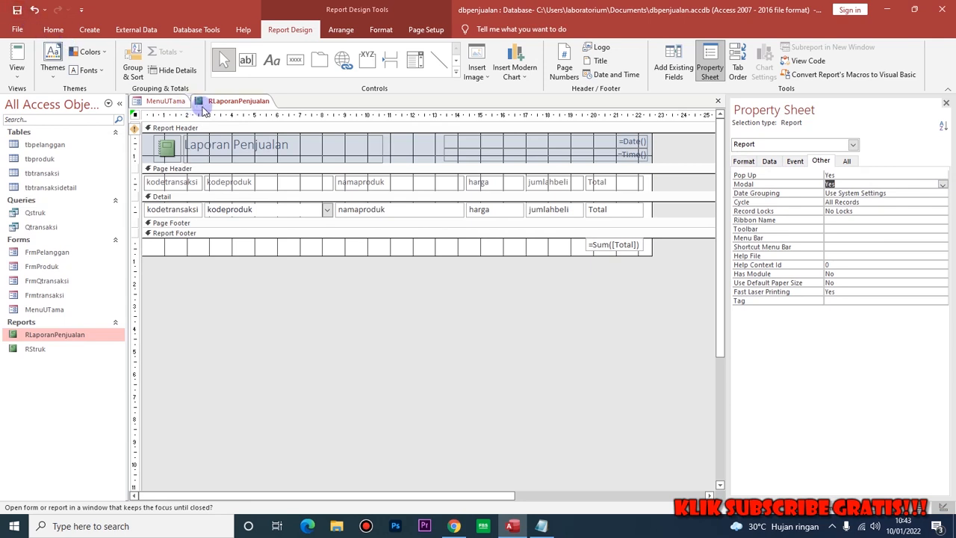
pyautogui.rightClick(240, 105)
pyautogui.click(269, 126)
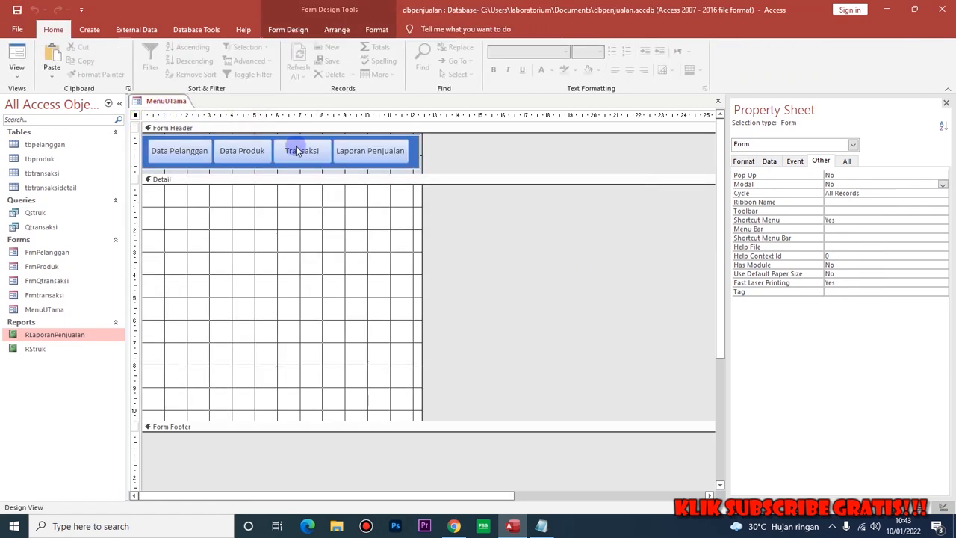
# Step: Return MenuUTama to Form View, open the sales report from its Laporan Penjualan button, and close the report
pyautogui.click(384, 155)
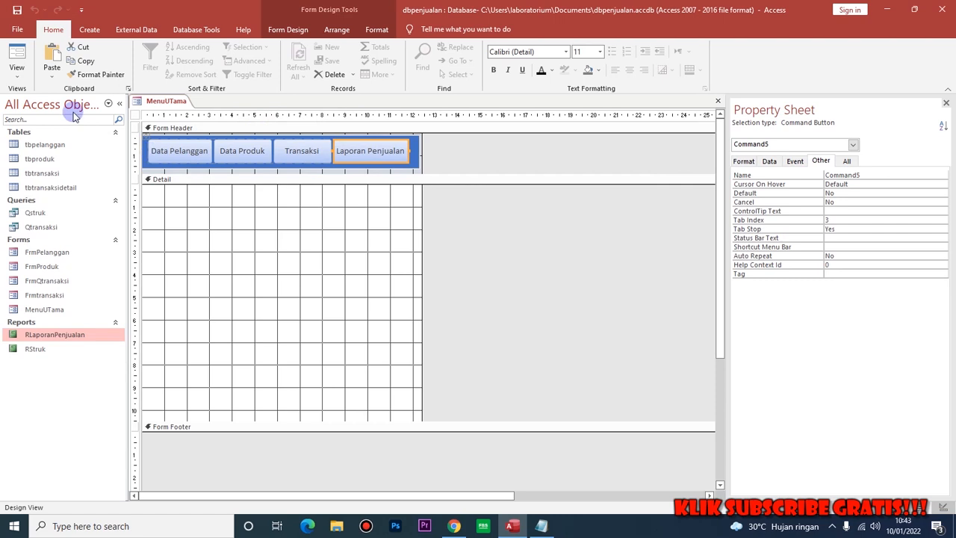
pyautogui.click(16, 59)
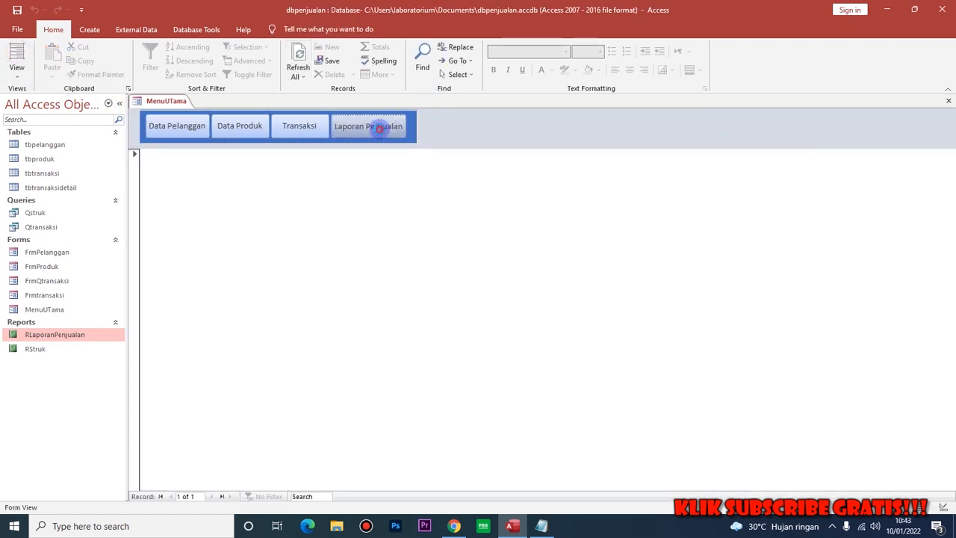
pyautogui.click(379, 128)
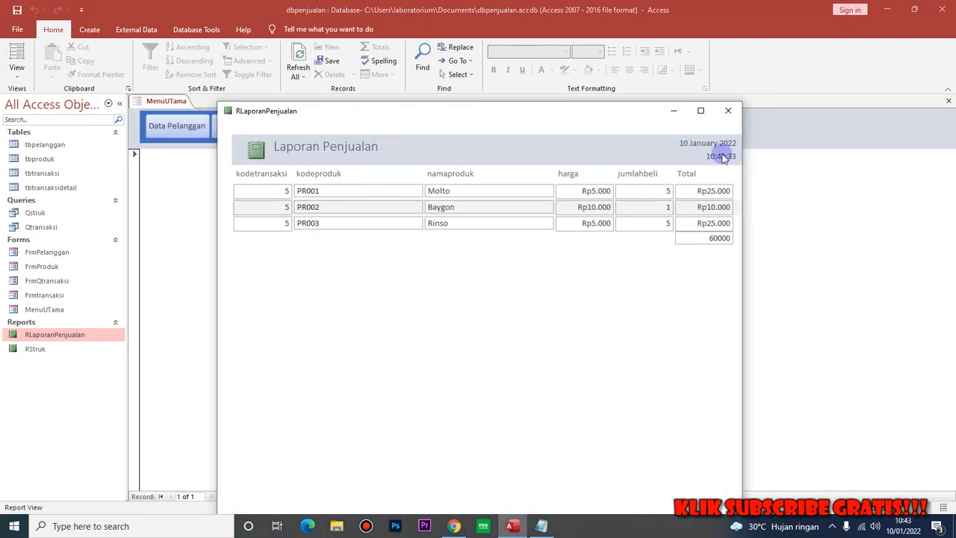
pyautogui.click(729, 112)
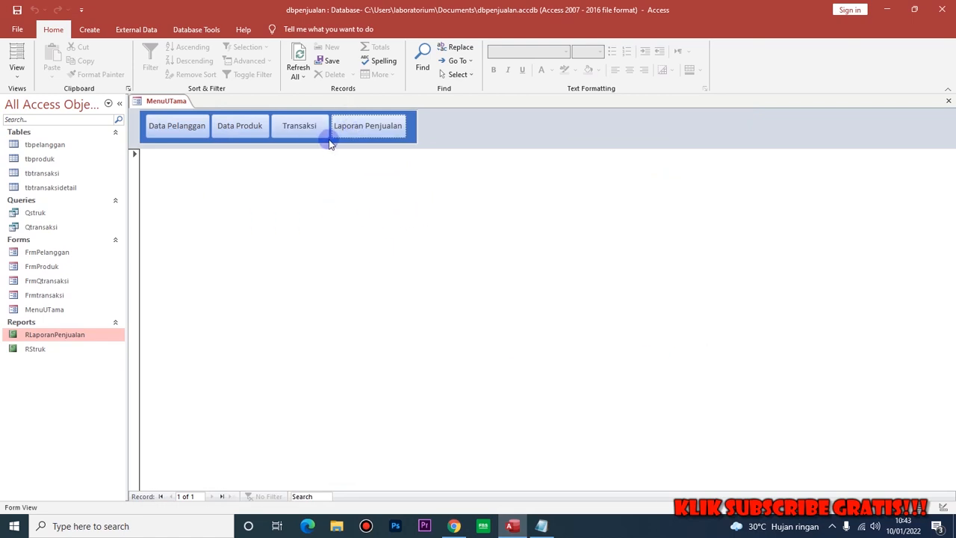
# Step: Recheck the Transaksi form and its Cetak Struk receipt from MenuUTama, closing both windows
pyautogui.click(300, 125)
pyautogui.click(351, 376)
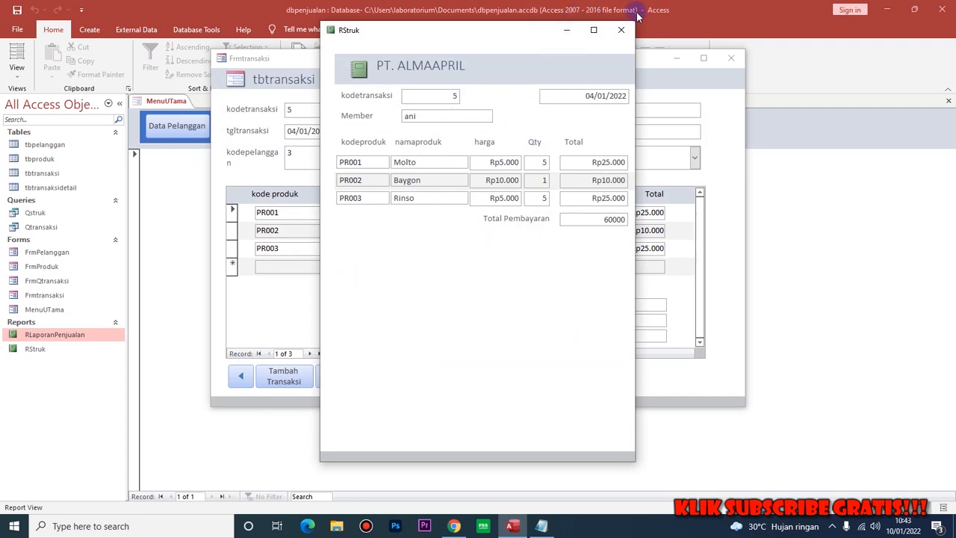
pyautogui.click(620, 30)
pyautogui.click(730, 57)
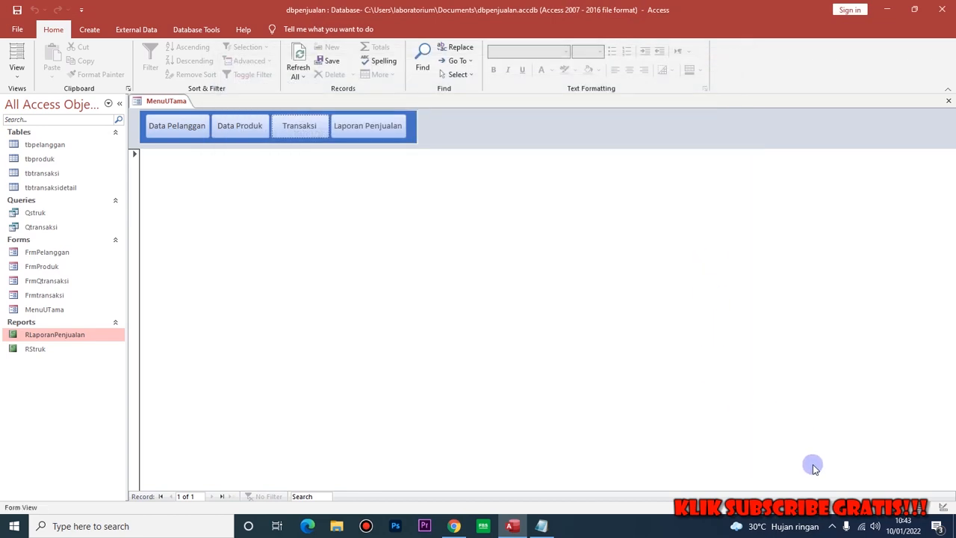
pyautogui.click(832, 526)
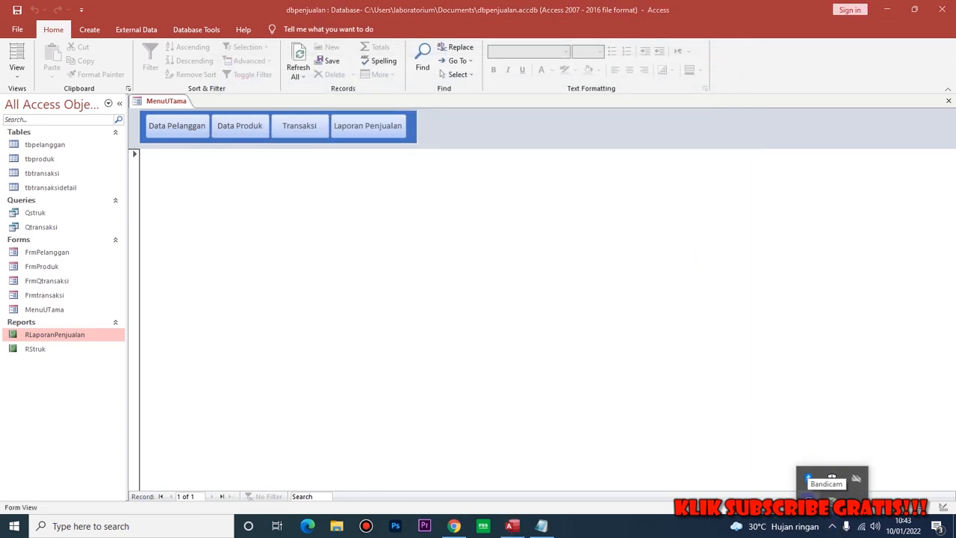
pyautogui.click(832, 477)
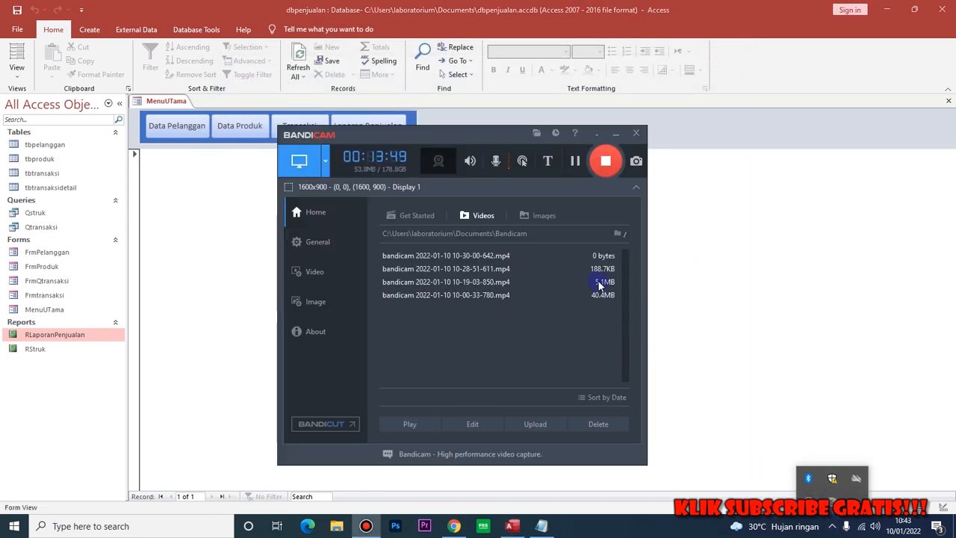